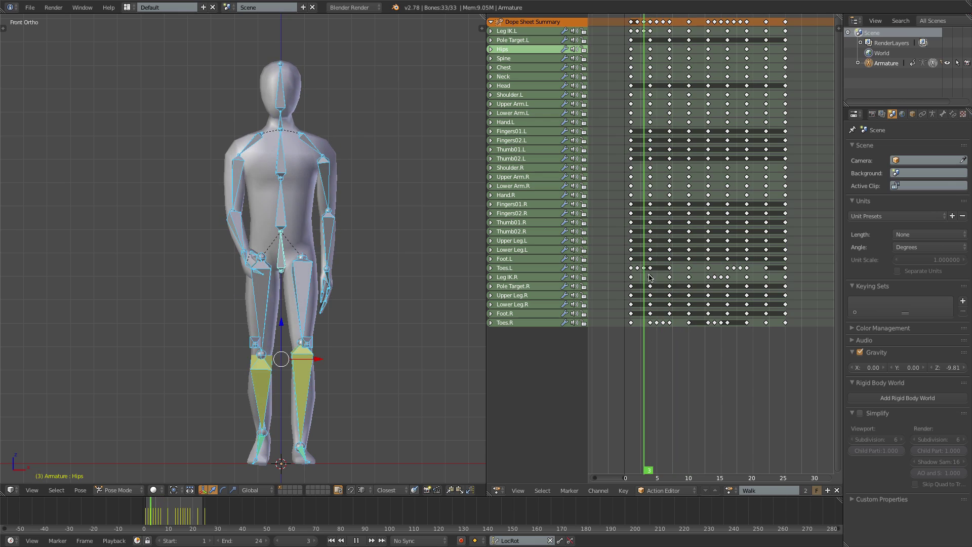
# Step: Stop the playback, unlink the Walk action, and create a new action named Run with a fake user
pyautogui.press('Escape')
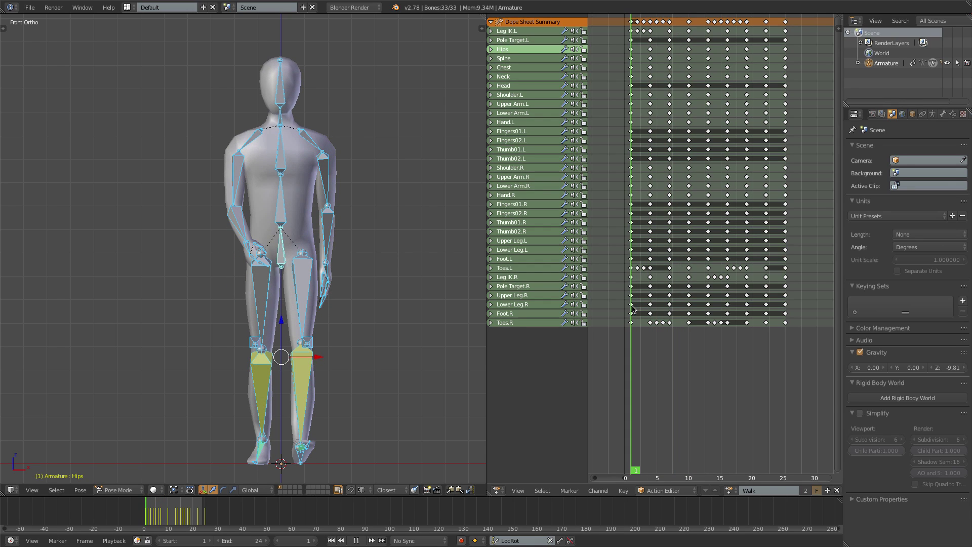
pyautogui.press('KP_3')
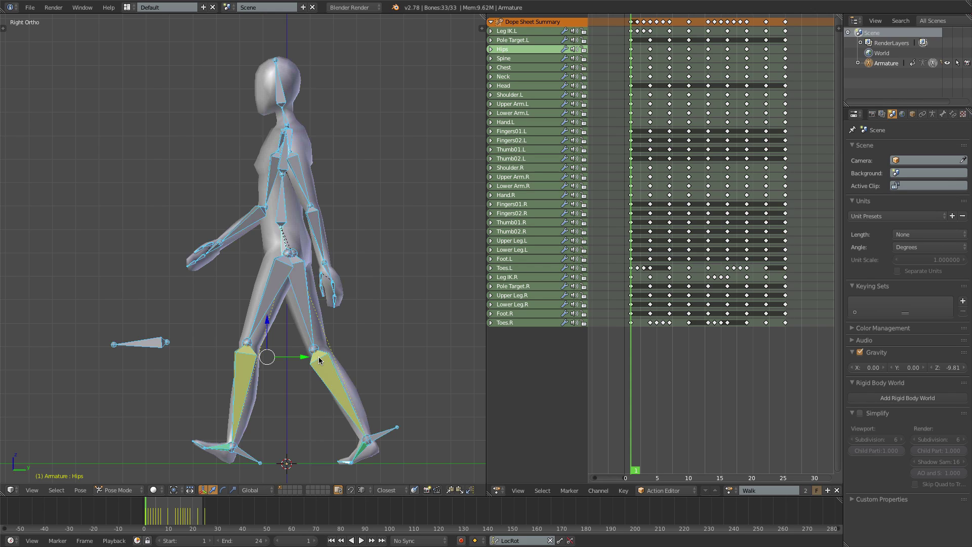
pyautogui.click(837, 490)
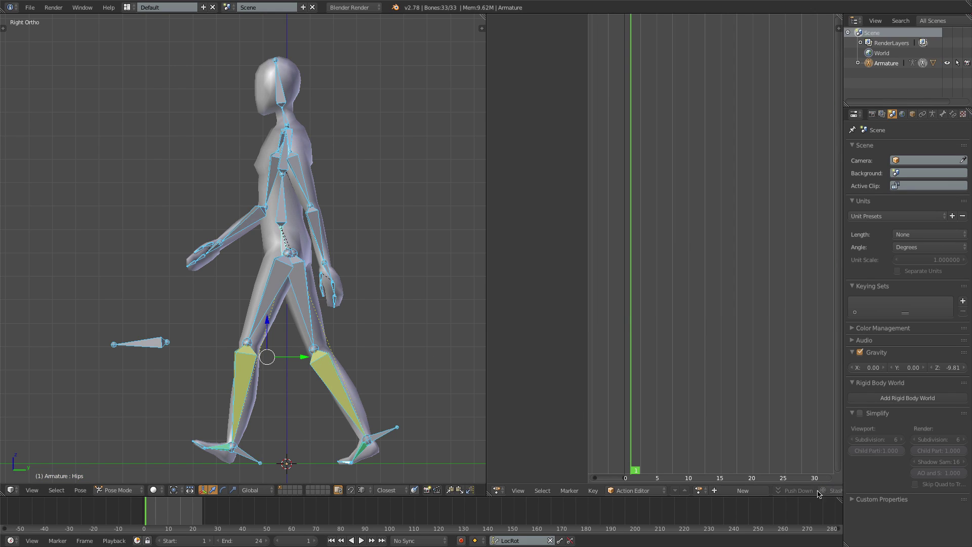
pyautogui.click(743, 491)
pyautogui.write('Run')
pyautogui.press('Return')
pyautogui.click(805, 491)
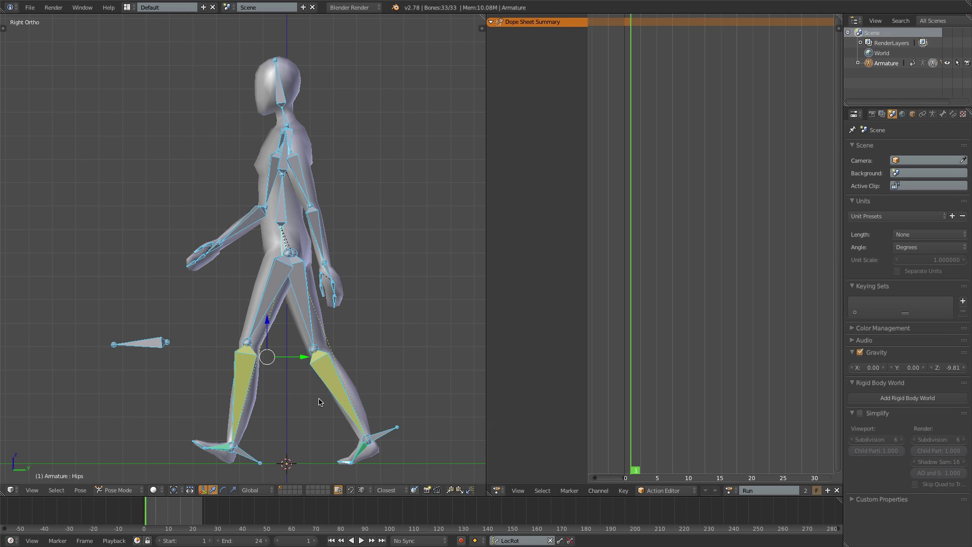
# Step: Move the left leg IK bone about 0.16 units forward along Y and rotate it slightly to adjust the foot's angle
pyautogui.rightClick(249, 459)
pyautogui.press('g')
pyautogui.press('y')
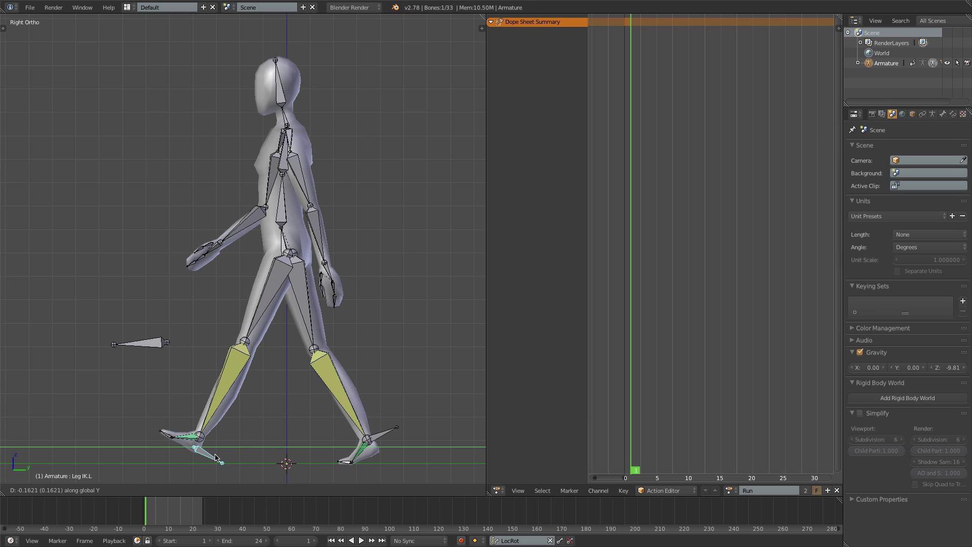
pyautogui.click(253, 444)
pyautogui.press('r')
pyautogui.click(254, 462)
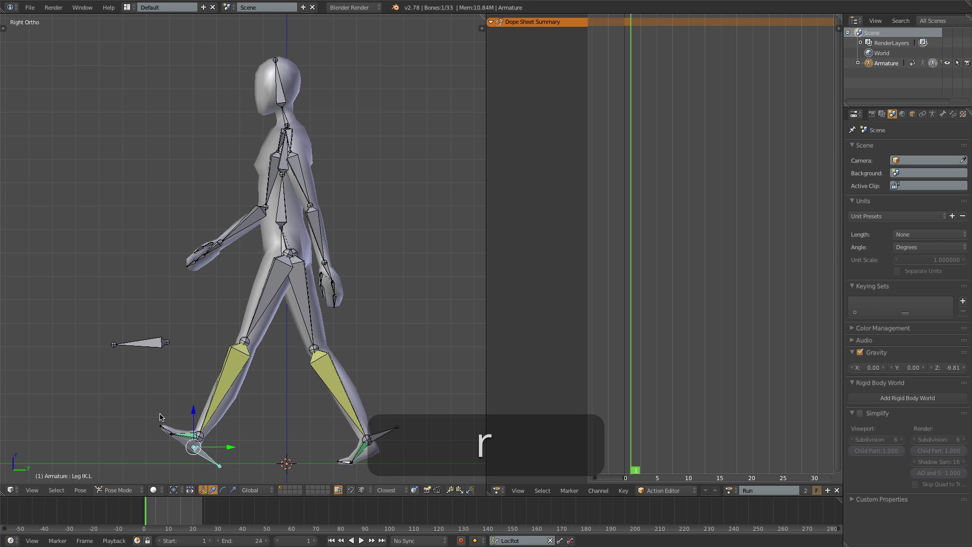
# Step: Lower the hips bone about 0.06 units along Z
pyautogui.rightClick(285, 247)
pyautogui.press('g')
pyautogui.press('z')
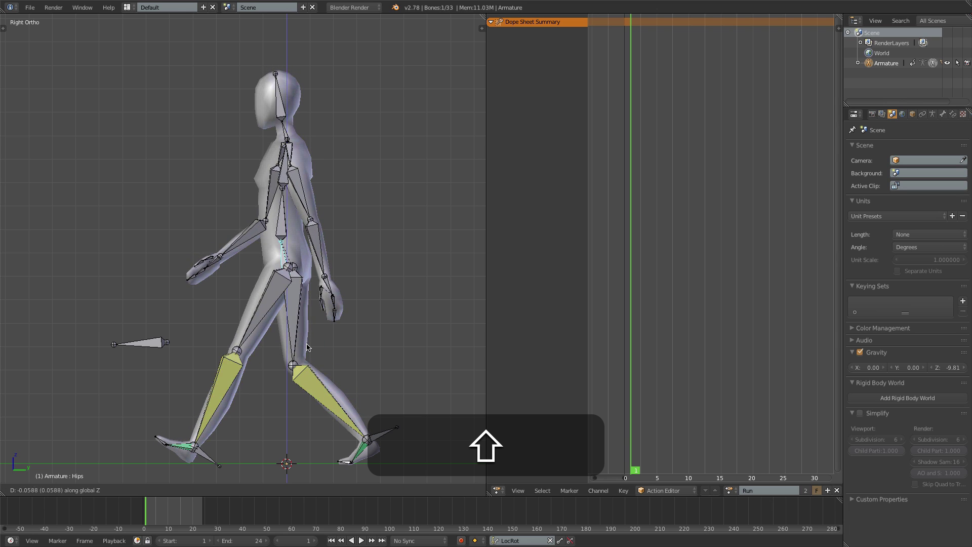
pyautogui.click(239, 392)
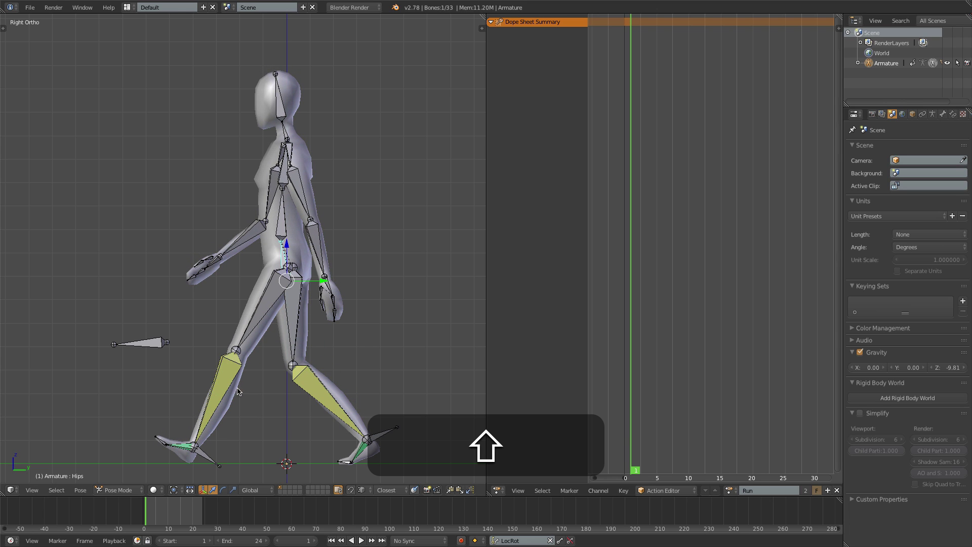
# Step: Move the right leg IK bone back and up, and rotate it so the trailing foot points downward
pyautogui.rightClick(386, 436)
pyautogui.press('g')
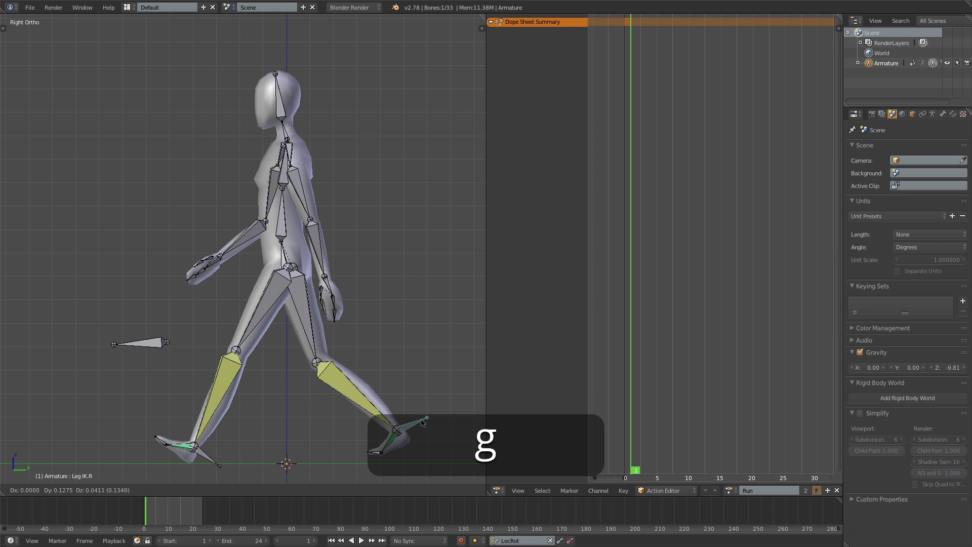
pyautogui.click(452, 390)
pyautogui.press('r')
pyautogui.click(400, 363)
pyautogui.press('g')
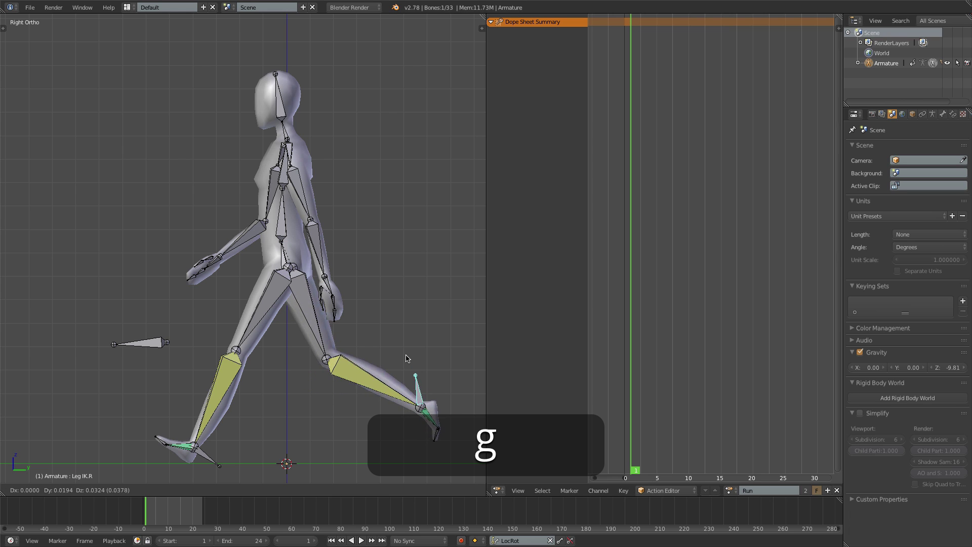
pyautogui.click(420, 373)
# Step: Clear the right toes' rotation and raise the right leg IK bone about 0.05 units
pyautogui.rightClick(442, 431)
pyautogui.hotkey('alt', 'r')
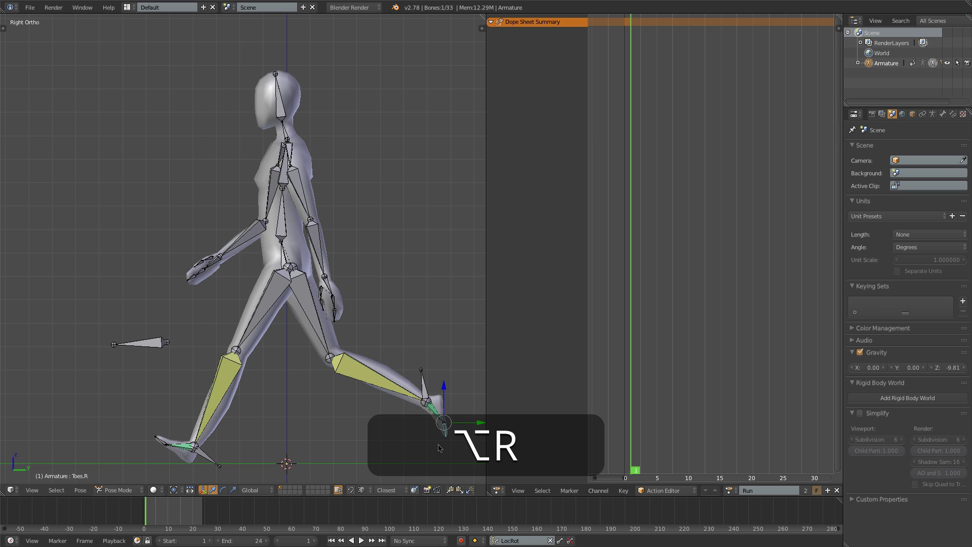
pyautogui.rightClick(428, 383)
pyautogui.hotkey('alt', 'g')
pyautogui.press('g')
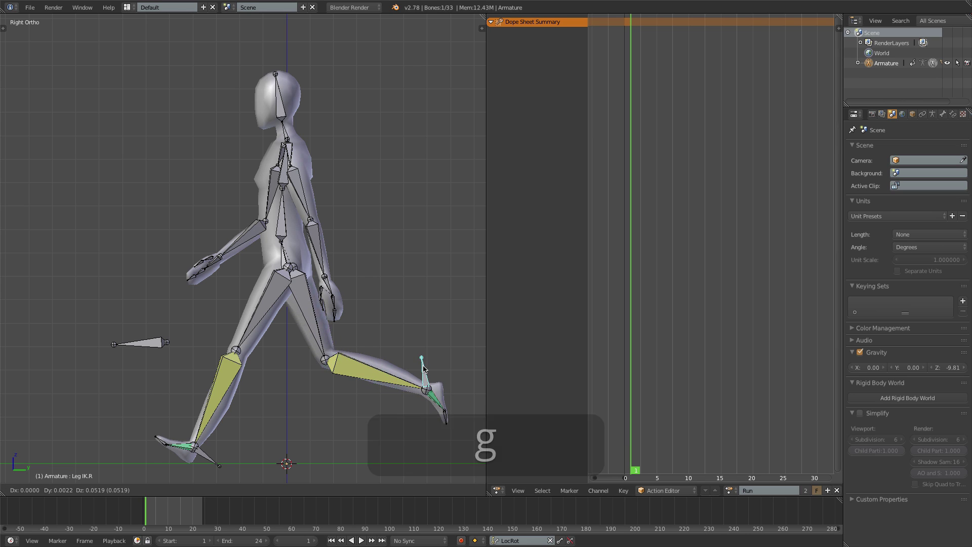
pyautogui.click(424, 368)
# Step: Rotate the hips about 14° so the body leans forward
pyautogui.rightClick(277, 261)
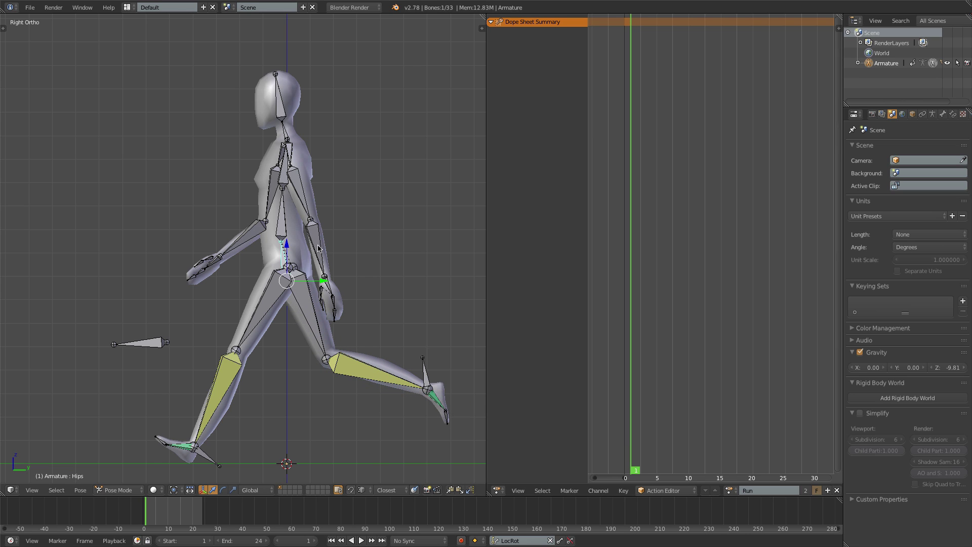
pyautogui.press('r')
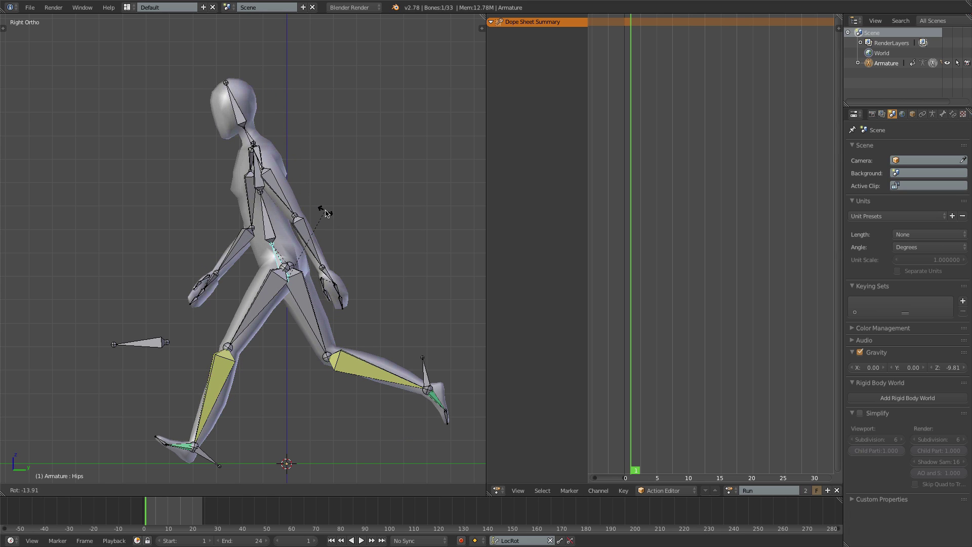
pyautogui.click(327, 214)
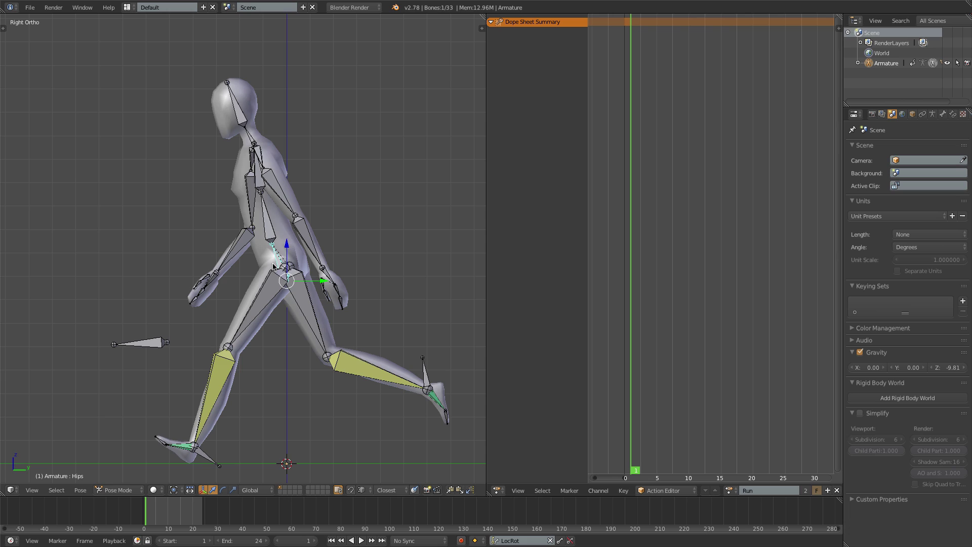
# Step: Twist the chest about 6° around Z and counter-rotate the neck about -4.5° around Z
pyautogui.press('1')
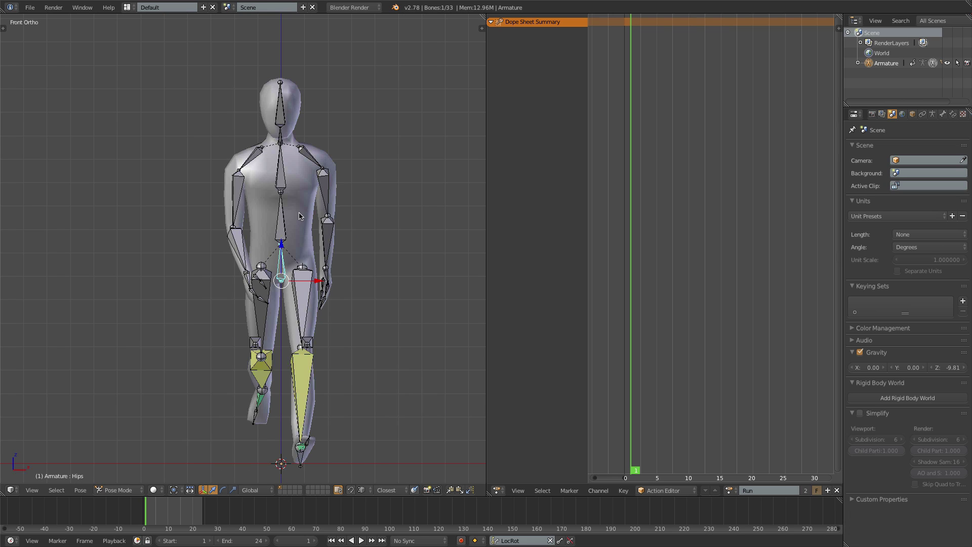
pyautogui.rightClick(284, 186)
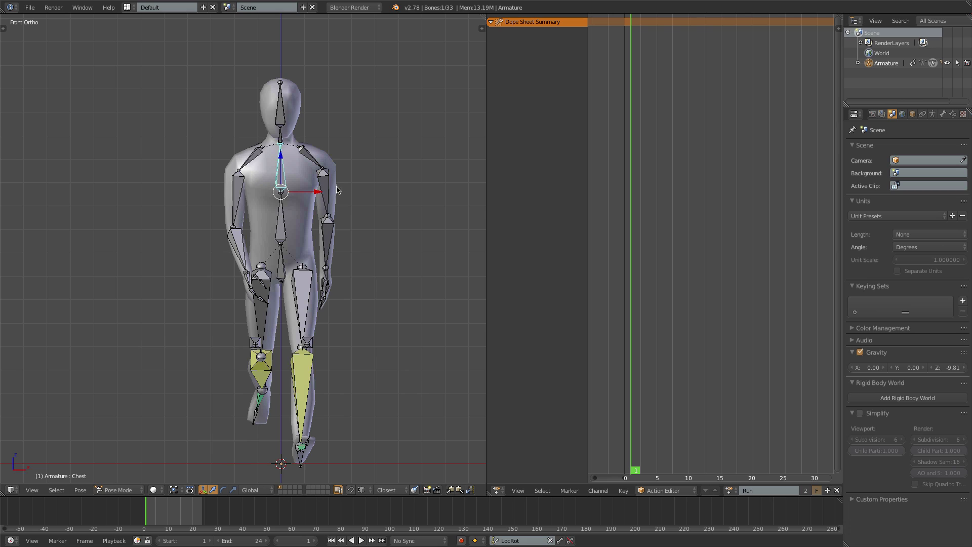
pyautogui.press('r')
pyautogui.press('z')
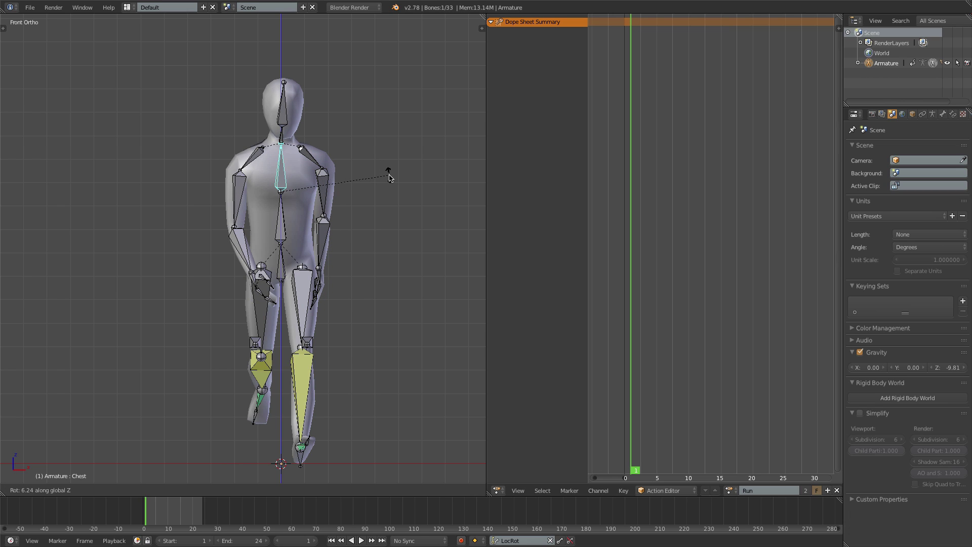
pyautogui.click(389, 178)
pyautogui.rightClick(281, 139)
pyautogui.press('r')
pyautogui.press('z')
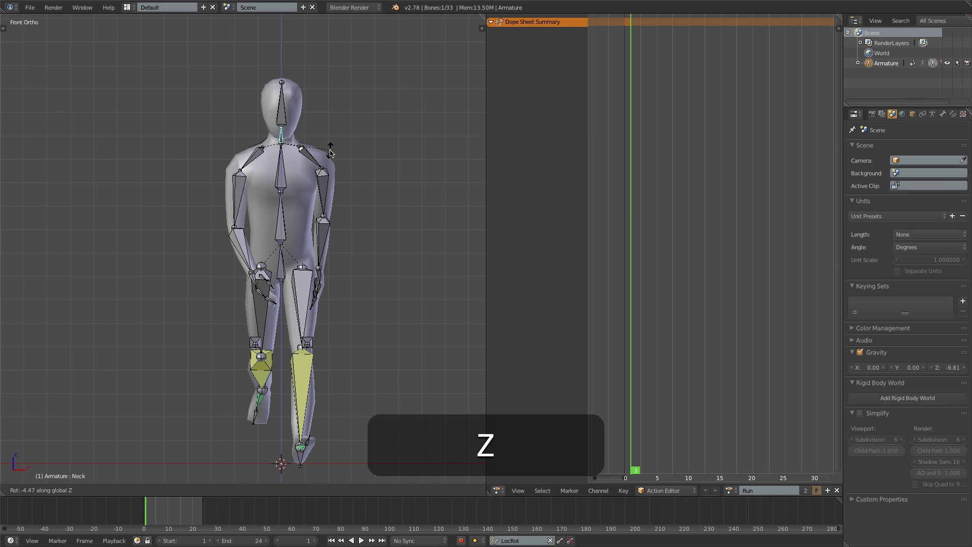
pyautogui.click(332, 151)
# Step: In side view, swing the right upper arm forward about 28° and bend the right forearm up about 48°
pyautogui.rightClick(251, 220)
pyautogui.press('KP_3')
pyautogui.press('r')
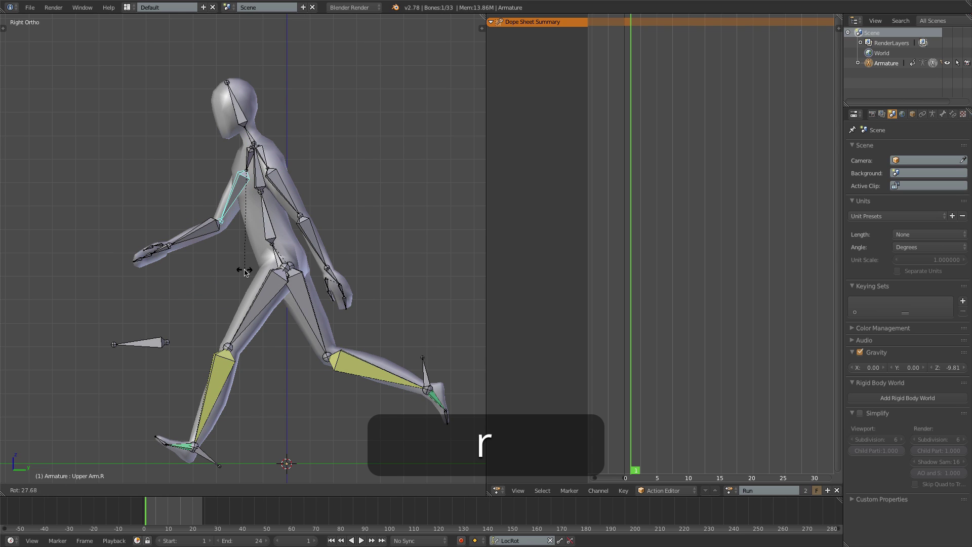
pyautogui.click(231, 259)
pyautogui.rightClick(184, 239)
pyautogui.press('r')
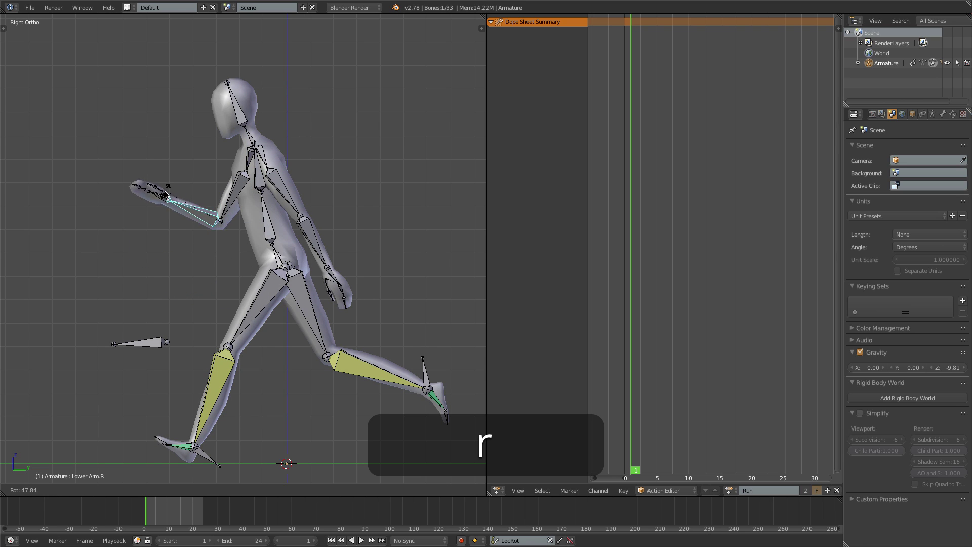
pyautogui.click(150, 258)
# Step: In front view, rotate the right upper arm slightly outward and adjust the right forearm across the torso with a trackball rotation
pyautogui.press('KP_1')
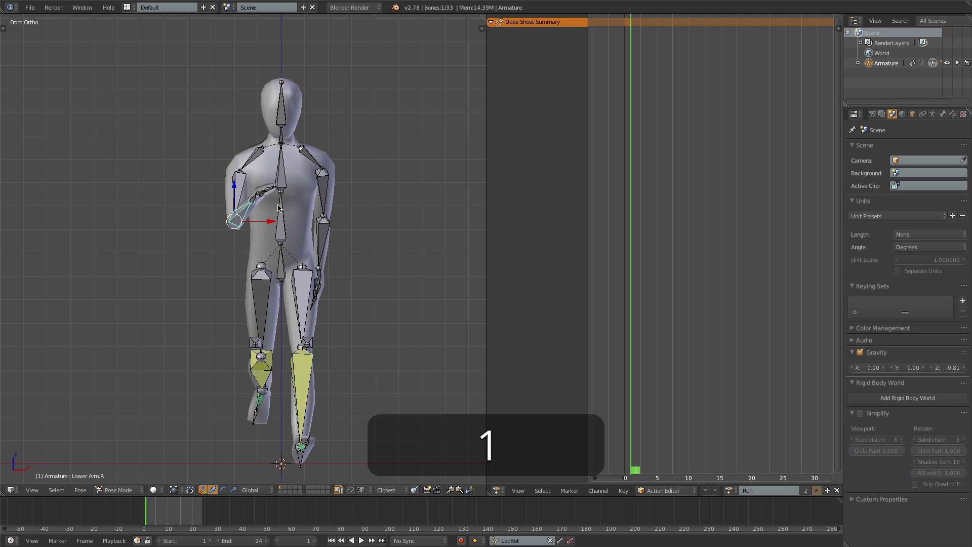
pyautogui.rightClick(235, 202)
pyautogui.press('r')
pyautogui.click(243, 239)
pyautogui.rightClick(255, 219)
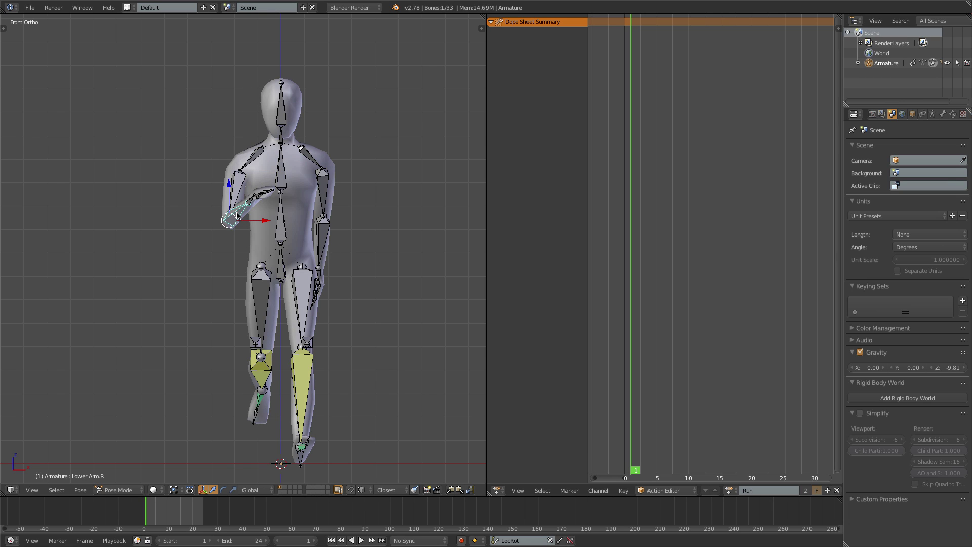
pyautogui.press('r')
pyautogui.press('r')
pyautogui.click(258, 223)
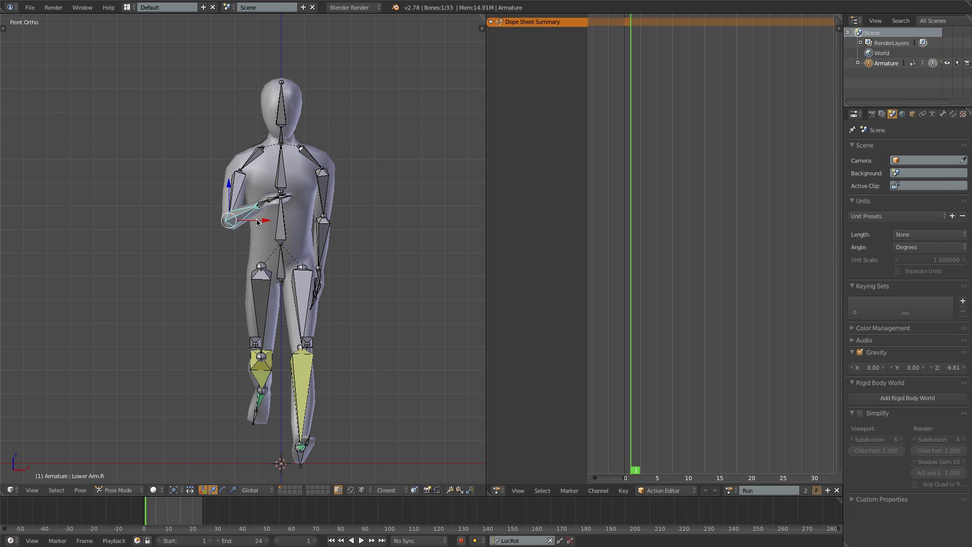
# Step: Rotate the left forearm slightly outward in front view and swing the left arm slightly backward in side view
pyautogui.rightClick(316, 222)
pyautogui.press('r')
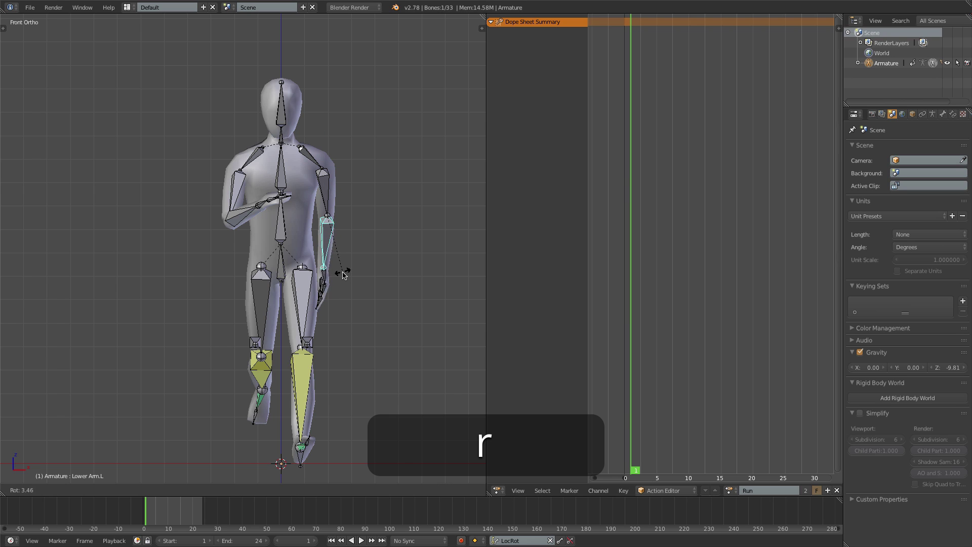
pyautogui.click(339, 273)
pyautogui.press('KP_3')
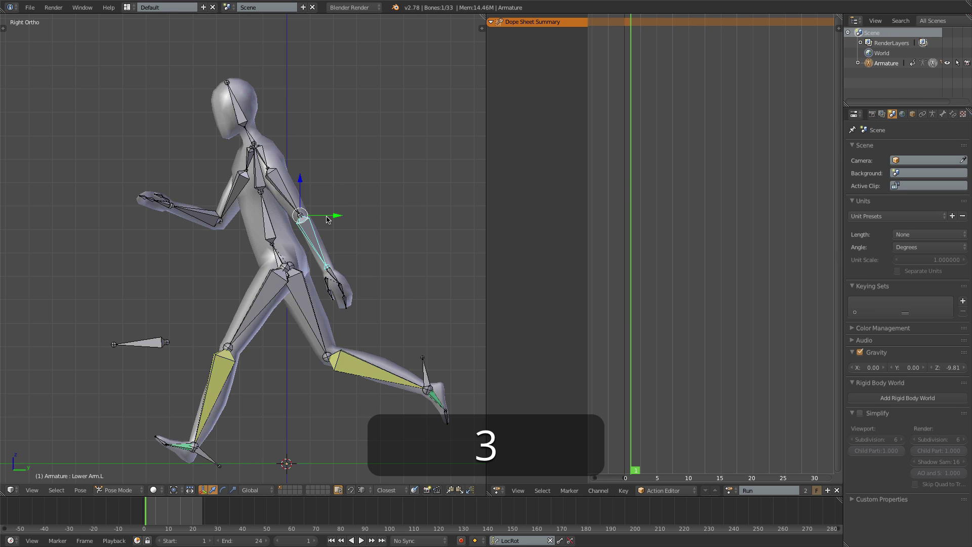
pyautogui.press('r')
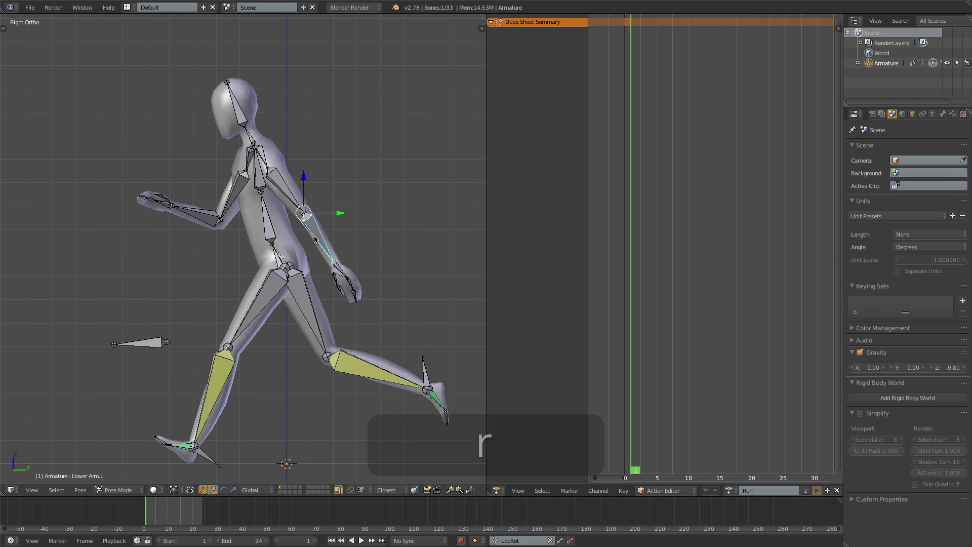
pyautogui.click(332, 266)
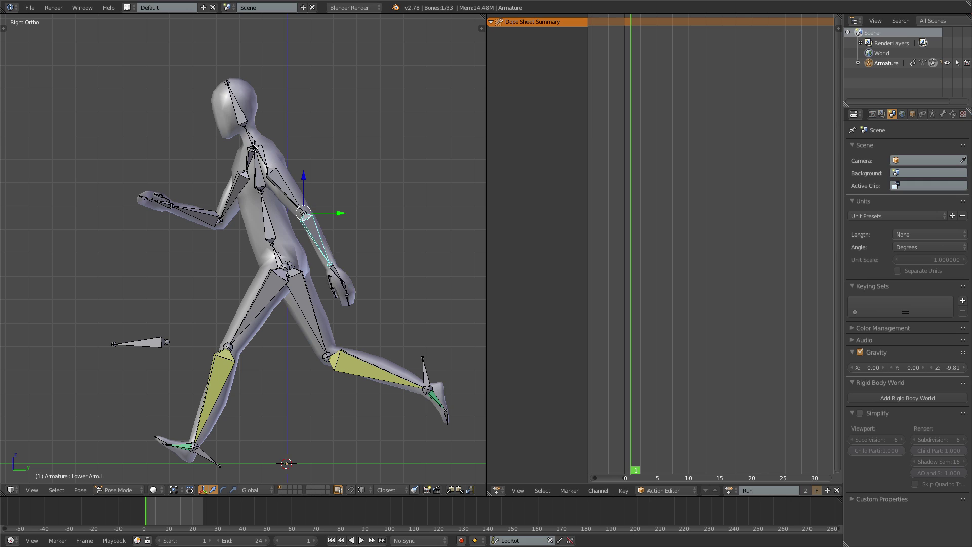
# Step: Tilt the neck back about 4° and rotate the head slightly back so the character looks ahead
pyautogui.rightClick(247, 125)
pyautogui.press('r')
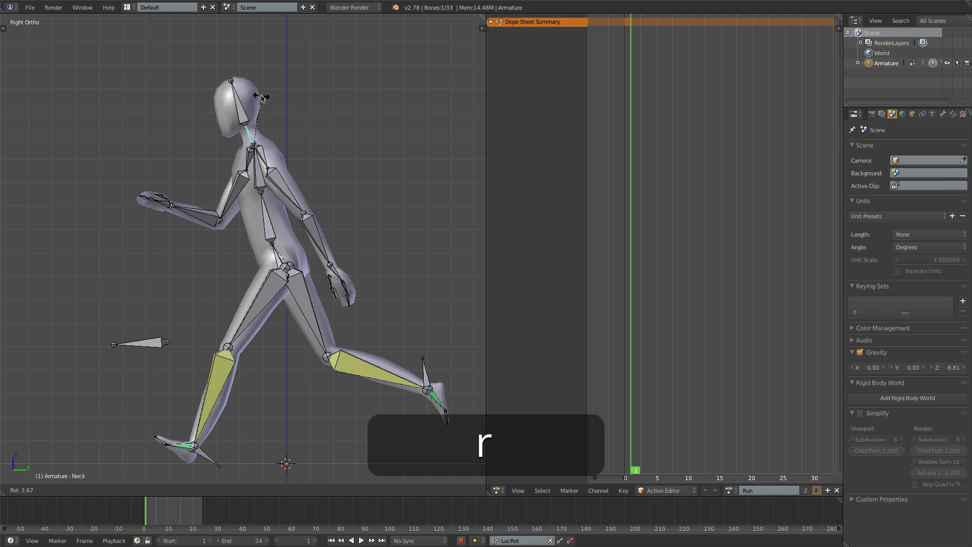
pyautogui.click(262, 97)
pyautogui.rightClick(240, 101)
pyautogui.press('r')
pyautogui.click(280, 72)
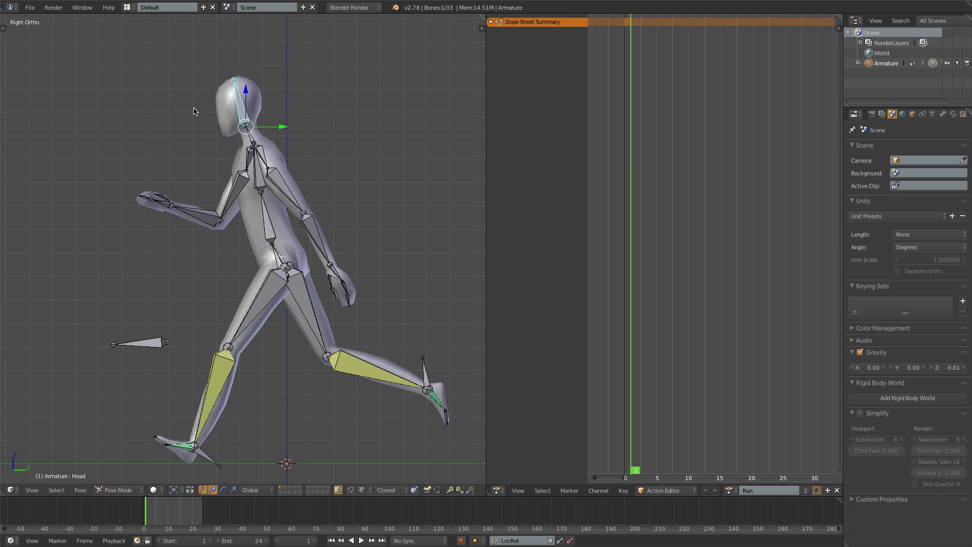
# Step: Insert LocRot keyframes for all bones at frame 1
pyautogui.press('a')
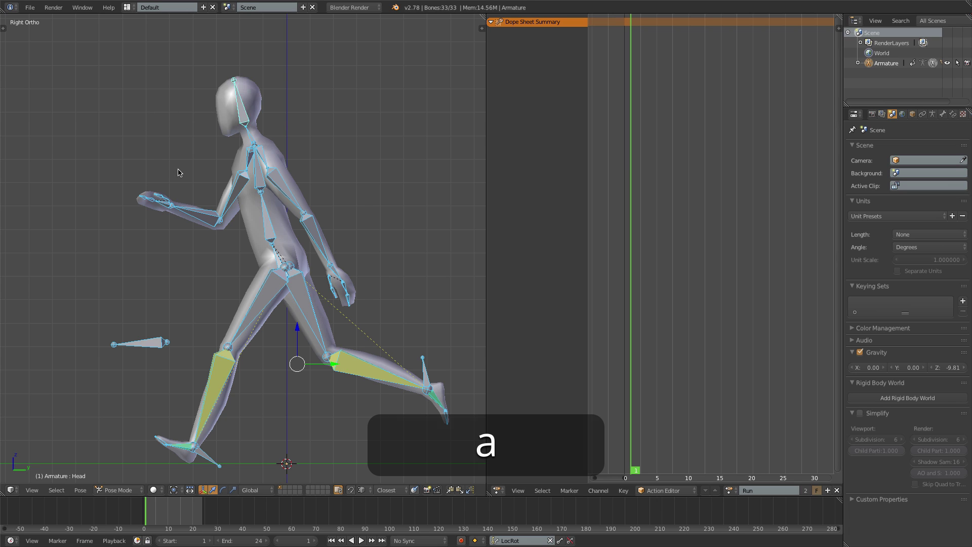
pyautogui.press('i')
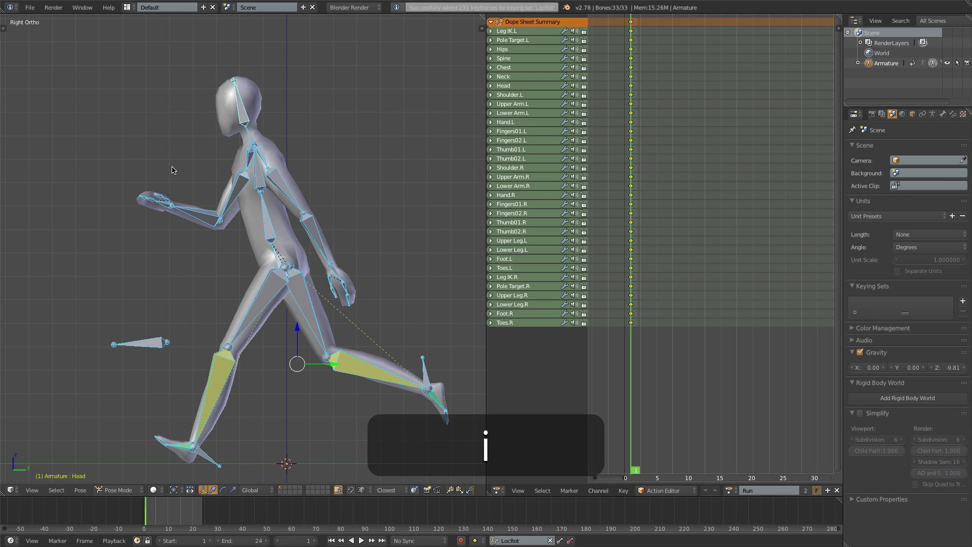
# Step: Copy the pose of all bones and paste it mirrored at frame 9
pyautogui.hotkey('ctrl', 'c')
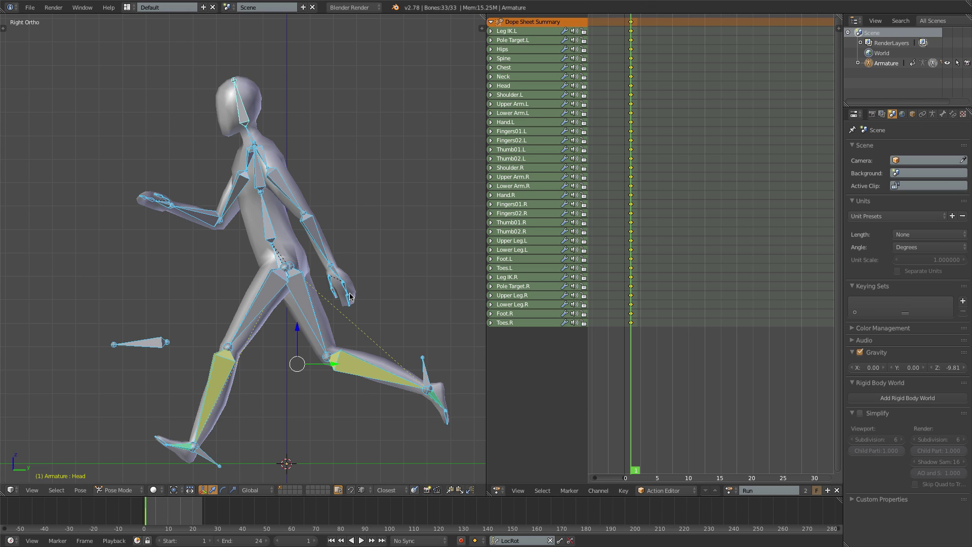
pyautogui.moveTo(632, 288); pyautogui.dragTo(684, 296)
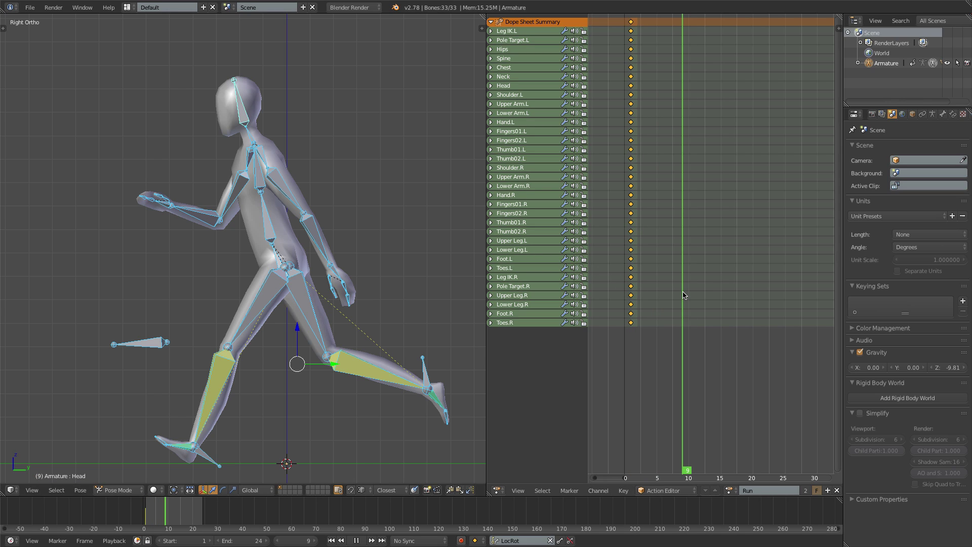
pyautogui.hotkey('ctrl', 'shift', 'v')
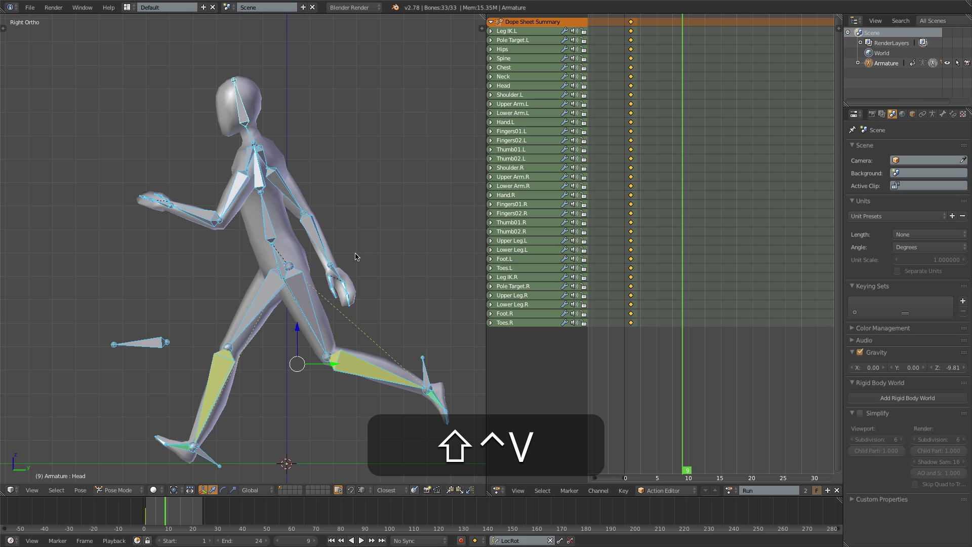
# Step: Insert LocRot keyframes for all bones at frame 9 and play back the animation
pyautogui.press('i')
pyautogui.hotkey('alt', 'a')
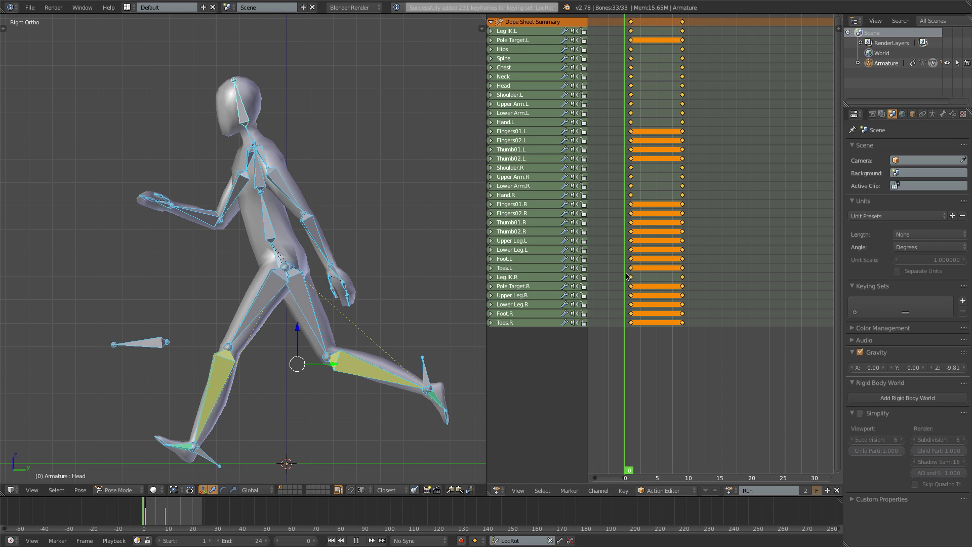
pyautogui.hotkey('alt', 'a')
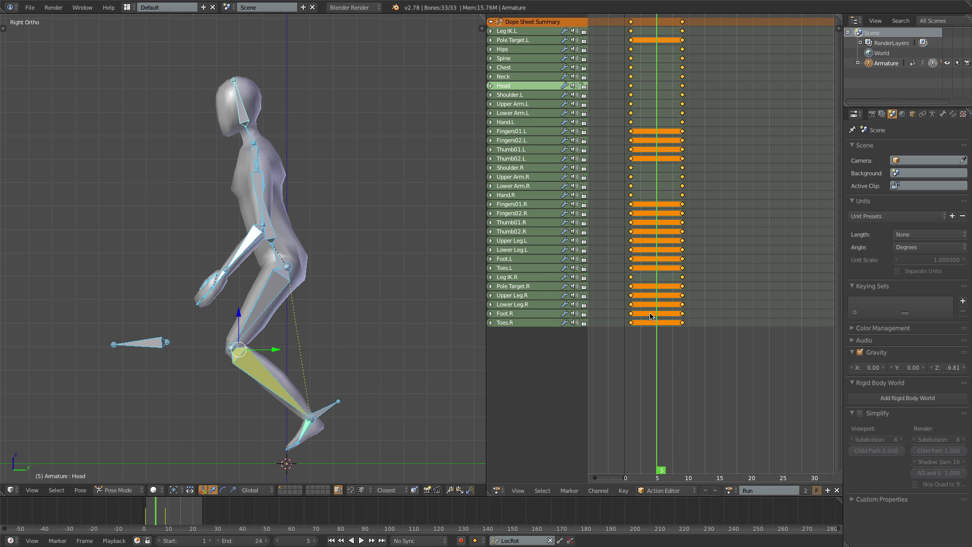
# Step: At frame 5, move the left foot's IK bone back and down to the ground and rotate the left toes about 20° to lie flat
pyautogui.rightClick(327, 413)
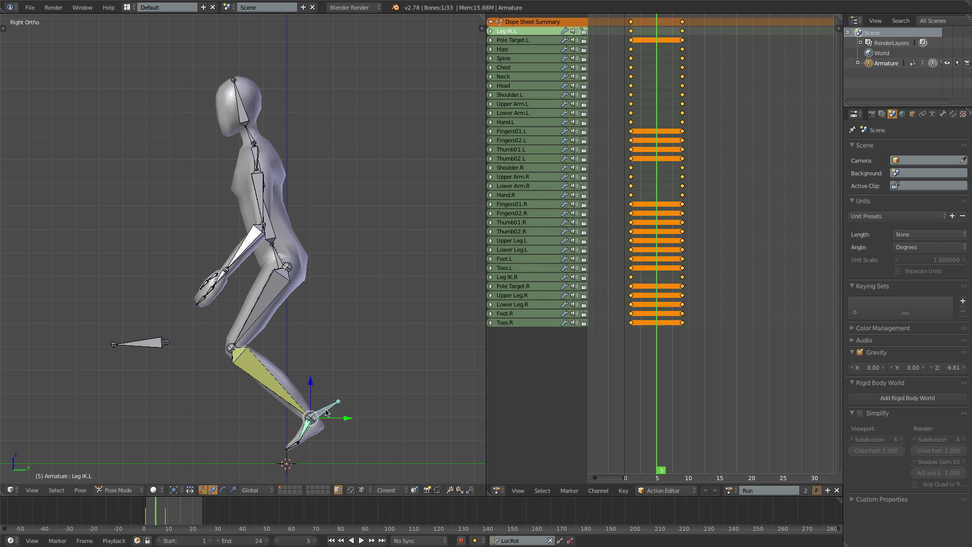
pyautogui.press('g')
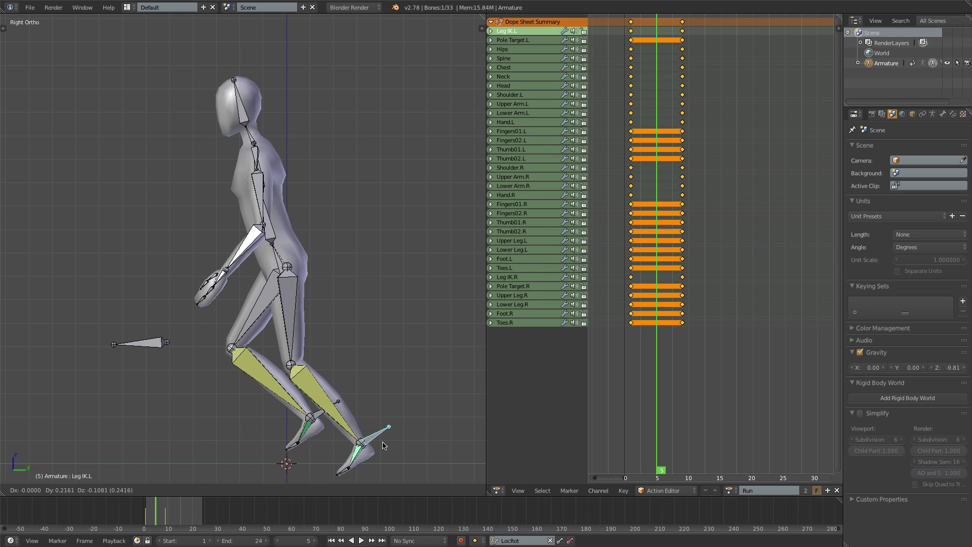
pyautogui.click(385, 439)
pyautogui.rightClick(348, 464)
pyautogui.press('r')
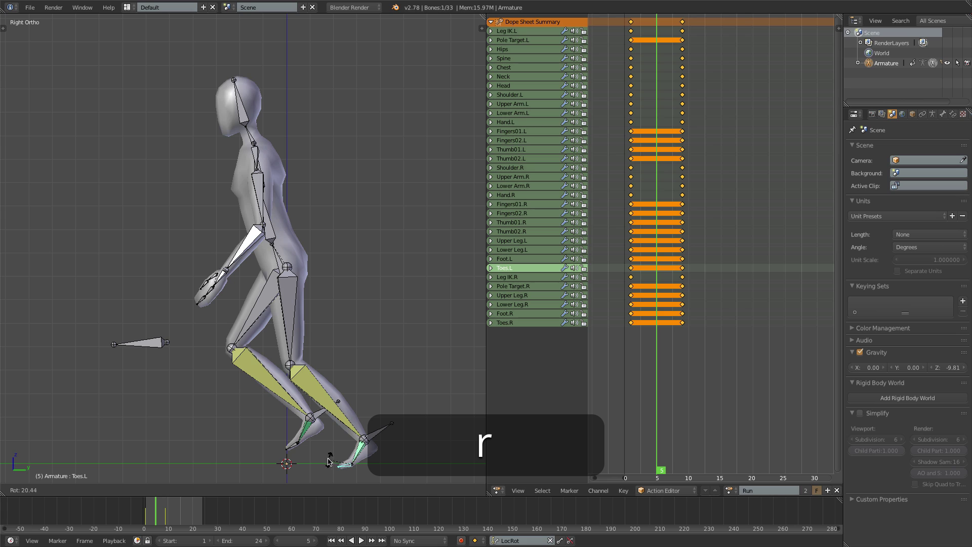
pyautogui.click(330, 459)
pyautogui.rightClick(387, 434)
pyautogui.press('g')
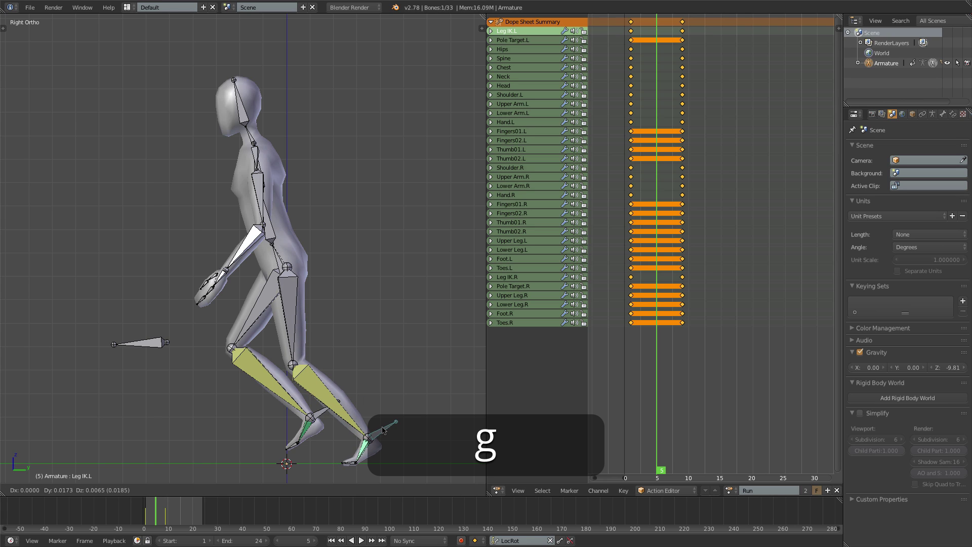
pyautogui.click(384, 429)
# Step: Lower the hips slightly in the frame 5 pose
pyautogui.rightClick(277, 264)
pyautogui.press('g')
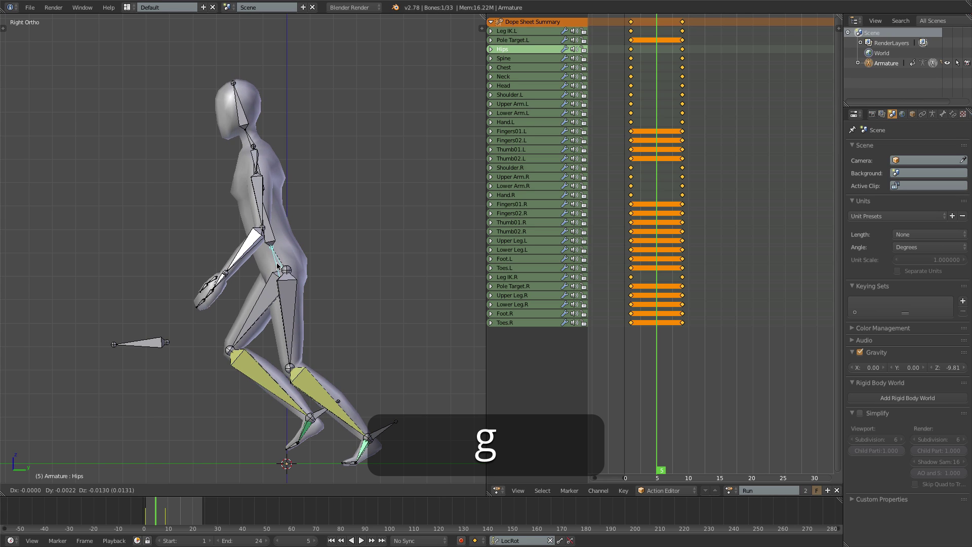
pyautogui.click(277, 267)
# Step: Rotate the right foot's IK bone toes-down, shift it forward and up, and keyframe all bones at frame 5
pyautogui.rightClick(319, 418)
pyautogui.press('g')
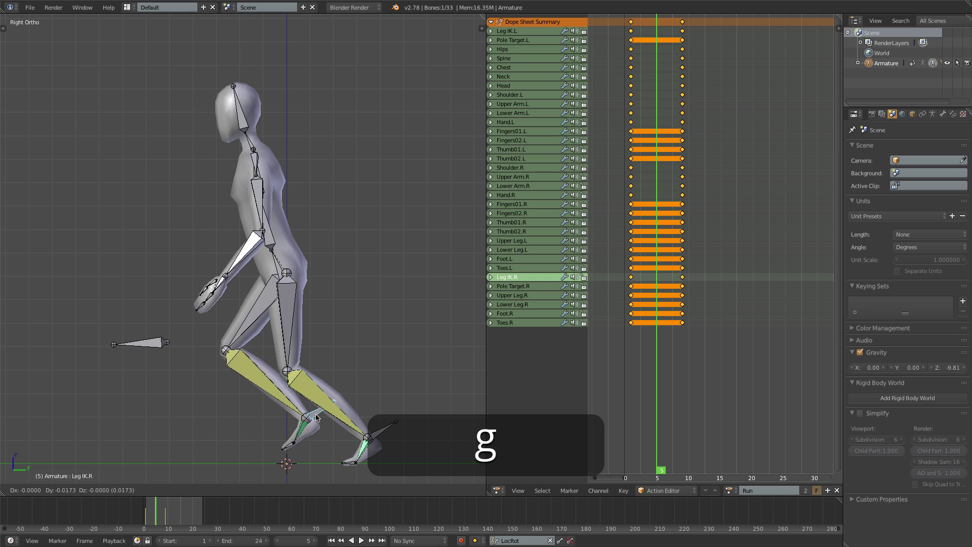
pyautogui.press('r')
pyautogui.press('g')
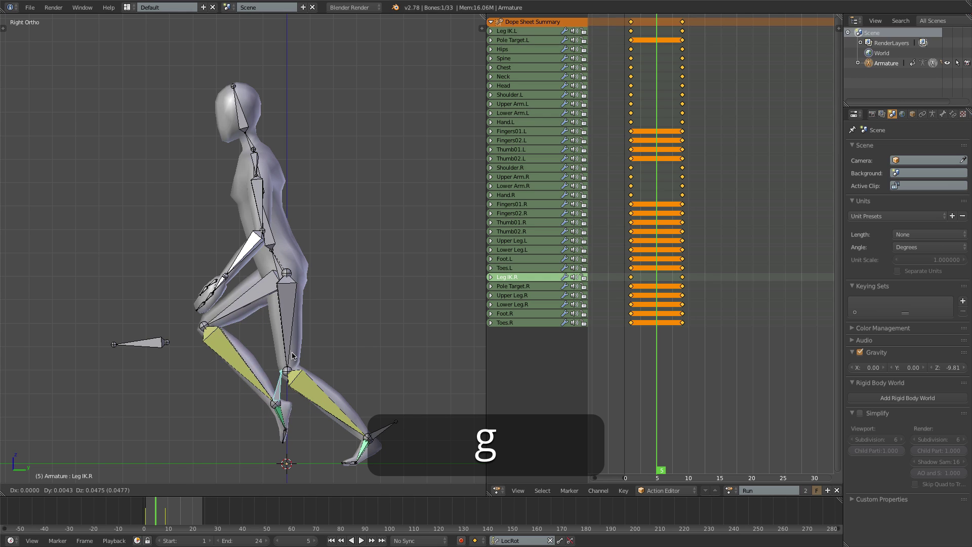
pyautogui.click(294, 357)
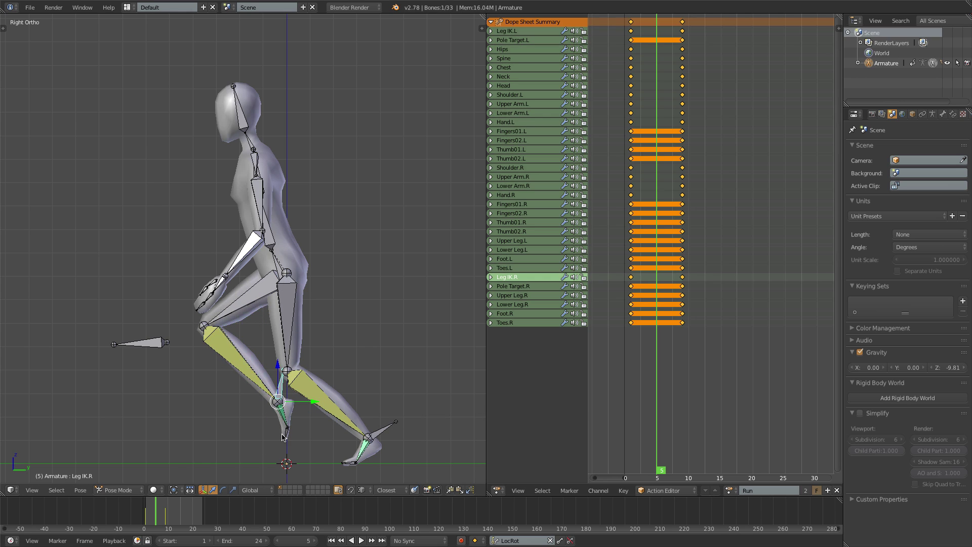
pyautogui.press('a')
pyautogui.press('i')
# Step: At frame 3, clear the left foot IK bone's rotation and lower it slightly so the foot sits flat on the ground
pyautogui.press('Left')
pyautogui.press('Left')
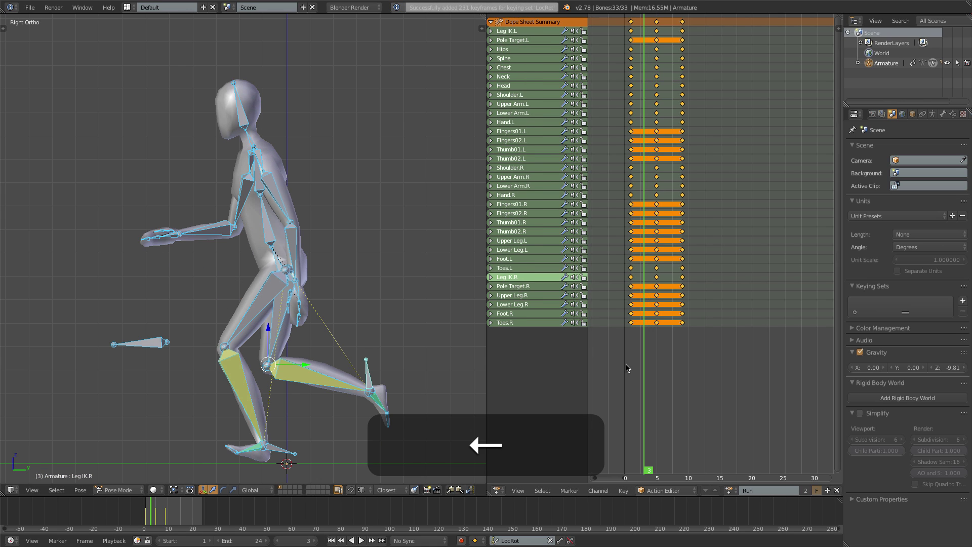
pyautogui.rightClick(276, 452)
pyautogui.hotkey('alt', 'r')
pyautogui.rightClick(290, 447)
pyautogui.press('g')
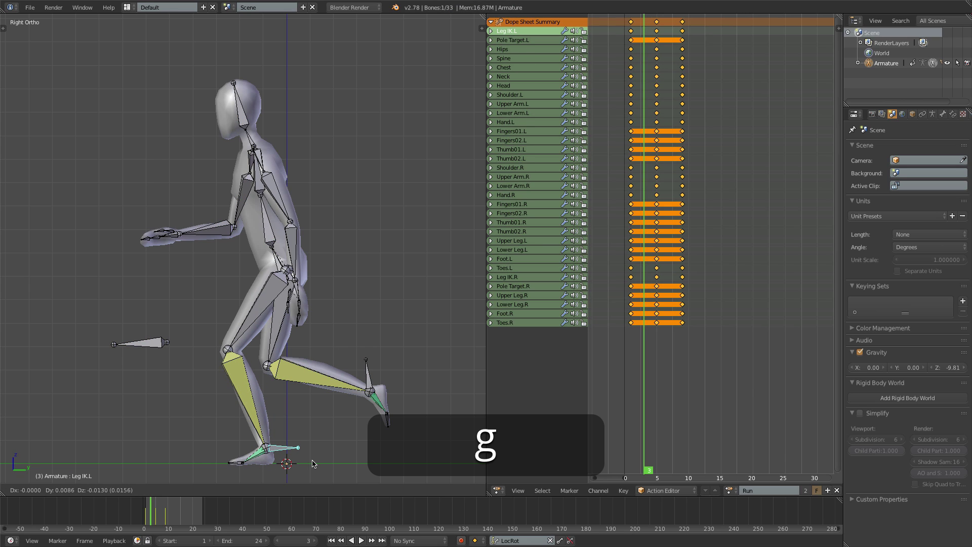
pyautogui.rightClick(312, 464)
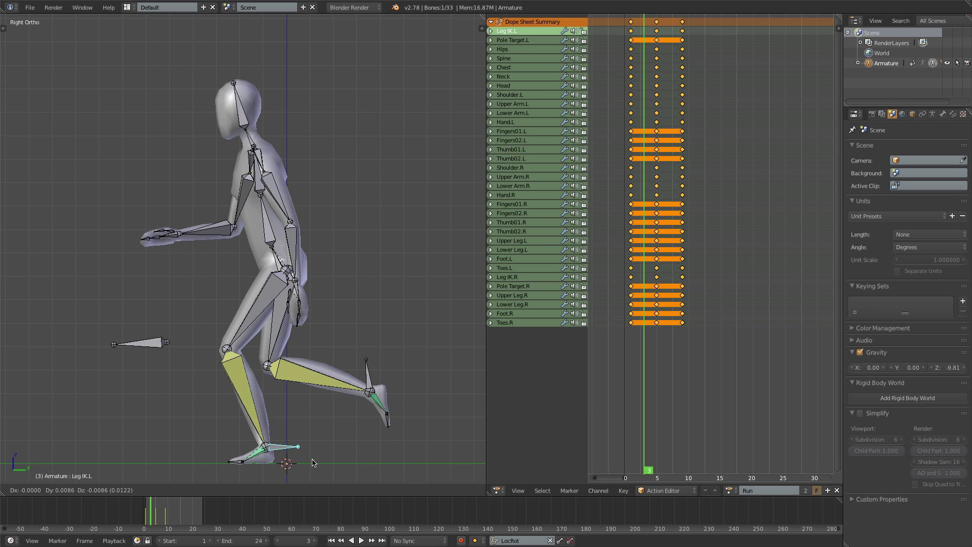
# Step: Lower the hips about 0.04 along the global Z axis at frame 3
pyautogui.rightClick(276, 265)
pyautogui.press('g')
pyautogui.press('z')
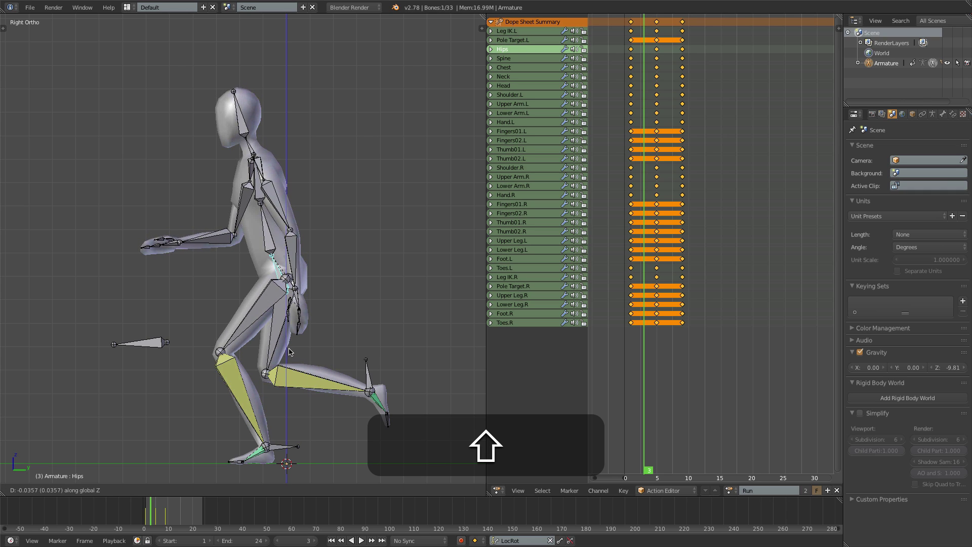
pyautogui.rightClick(292, 353)
# Step: Move the right foot's IK bone backward and insert LocRot keyframes for all bones at frame 3
pyautogui.rightClick(365, 377)
pyautogui.press('g')
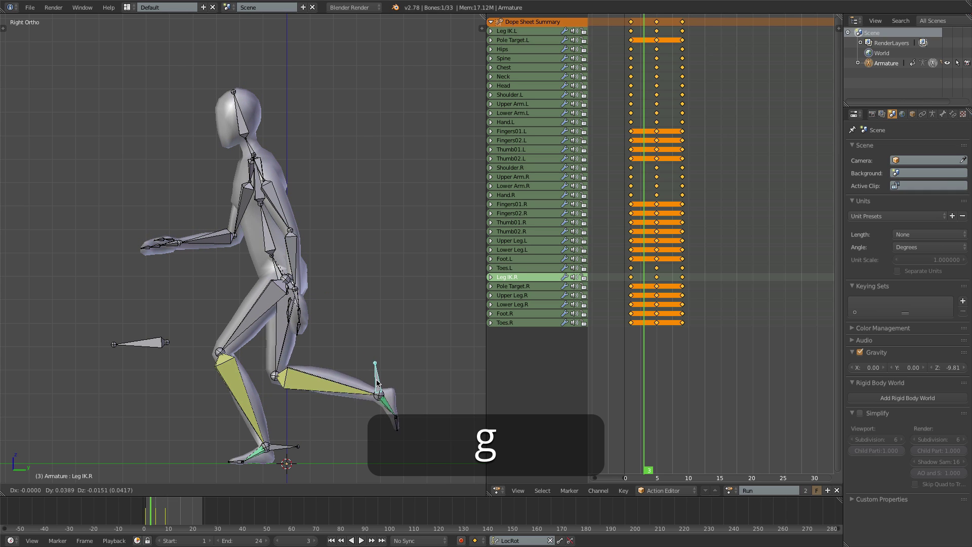
pyautogui.click(400, 383)
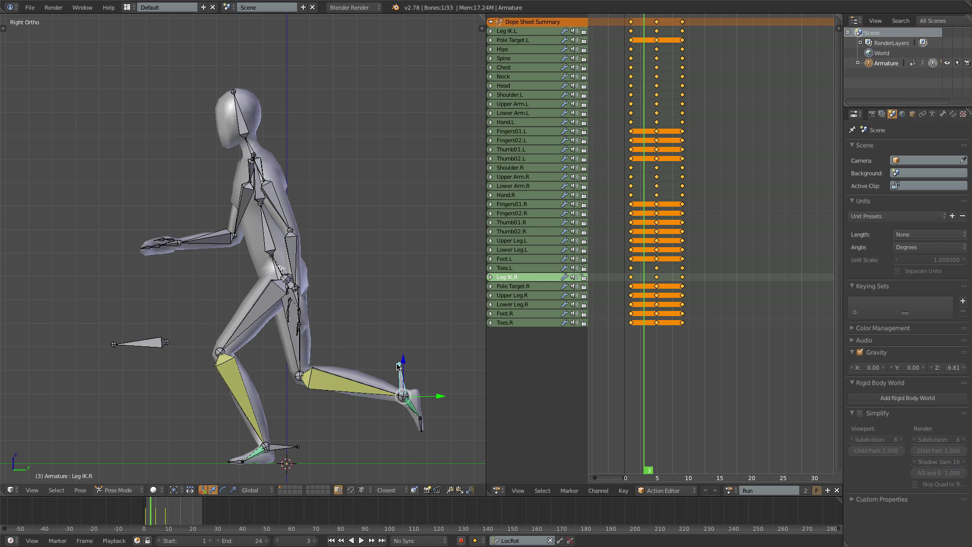
pyautogui.press('a')
pyautogui.press('i')
# Step: Step through the frames up to frame 9 to examine the in-between poses of the stride
pyautogui.press('Left')
pyautogui.press('Left')
pyautogui.press('Right')
pyautogui.press('Right')
pyautogui.press('Right')
pyautogui.press('Right')
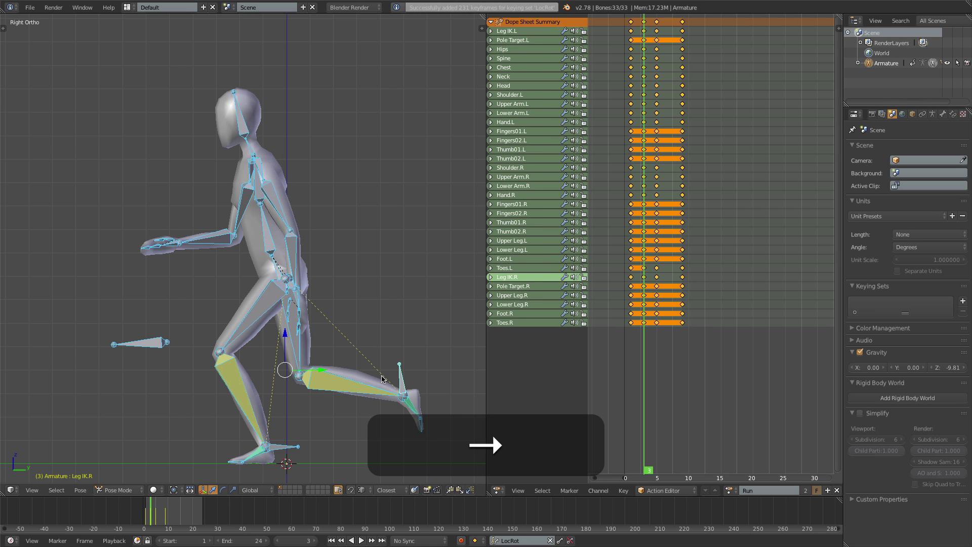
pyautogui.press('Right')
pyautogui.press('Right')
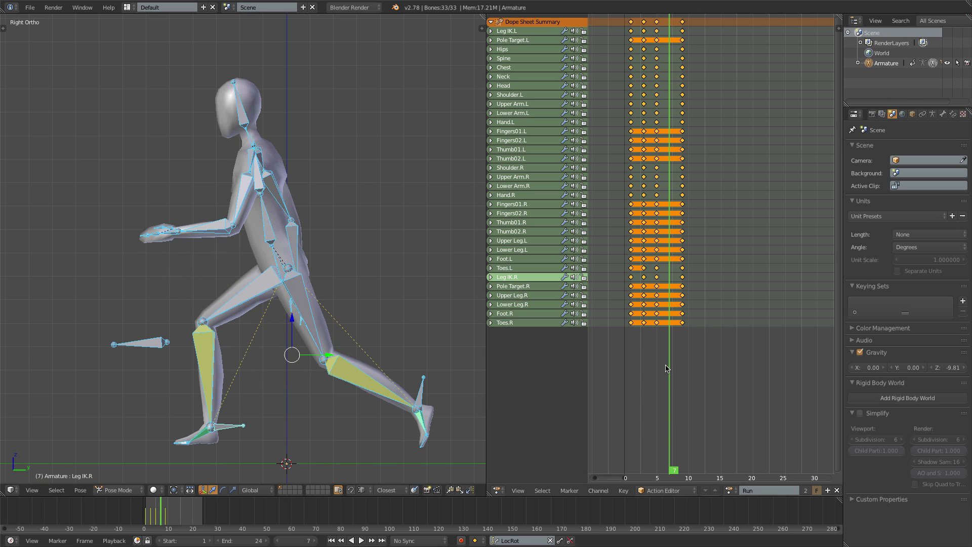
pyautogui.press('Right')
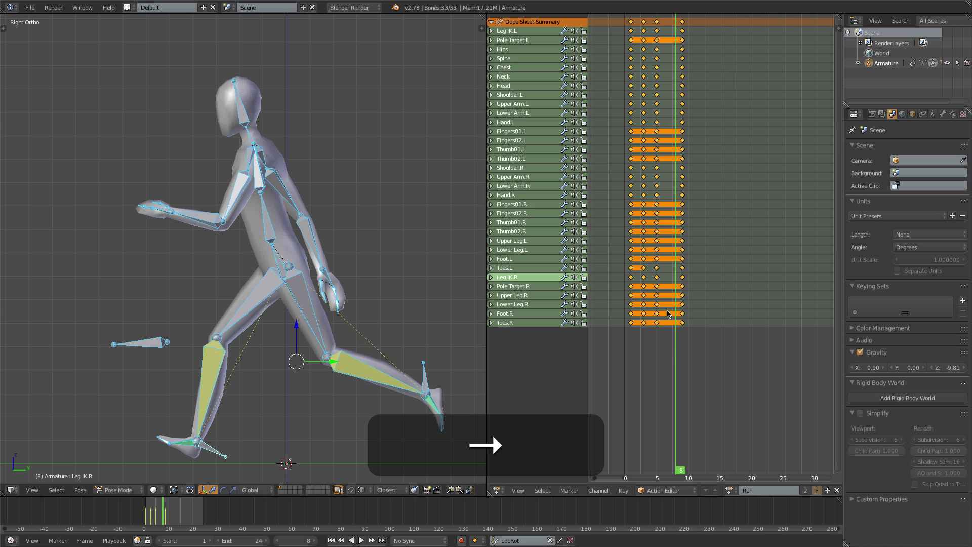
pyautogui.press('Right')
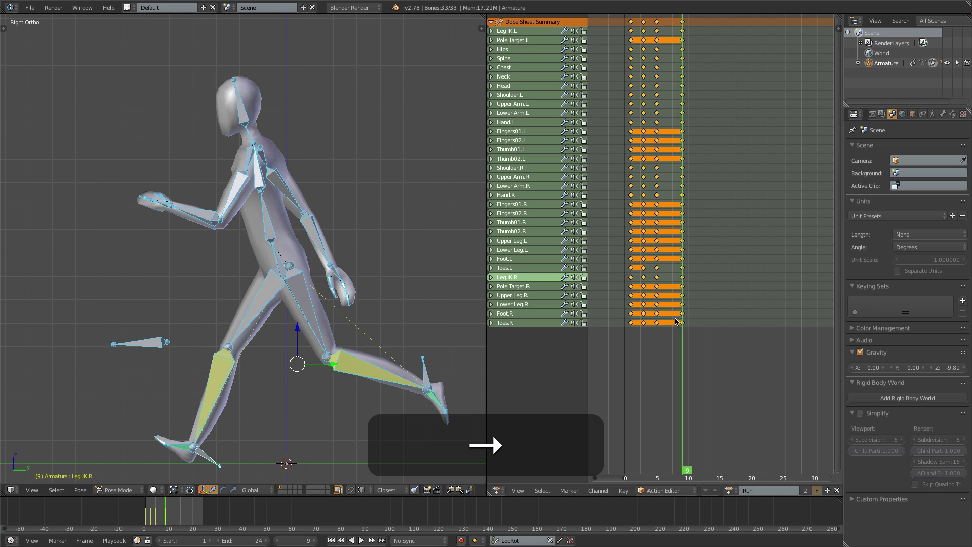
# Step: At frame 8, raise the hips slightly along the global Z axis
pyautogui.press('Left')
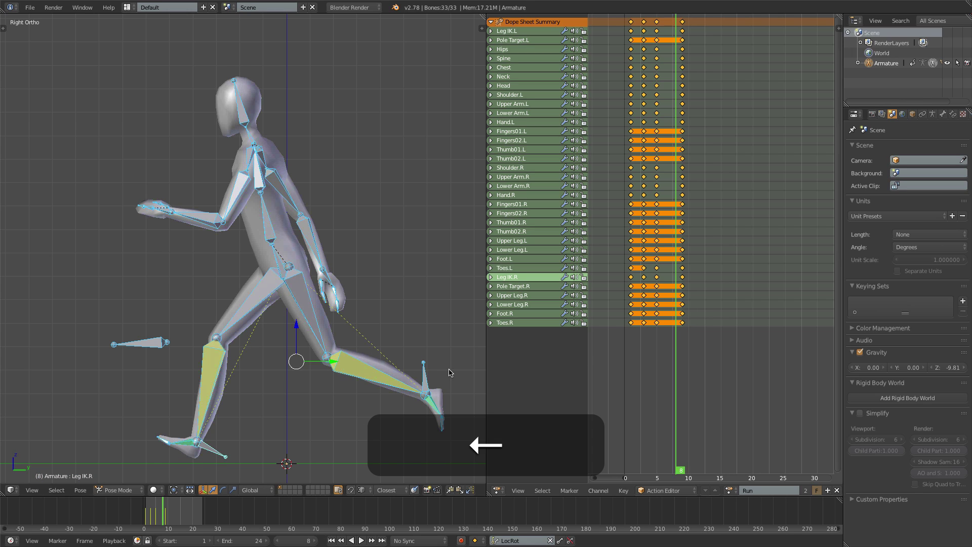
pyautogui.rightClick(278, 263)
pyautogui.press('g')
pyautogui.press('z')
pyautogui.press('shift')
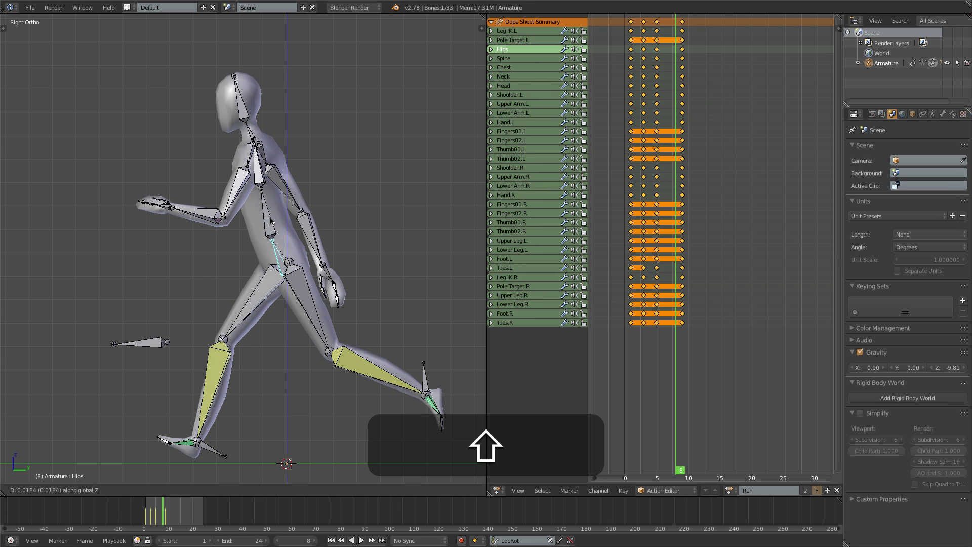
pyautogui.click(274, 229)
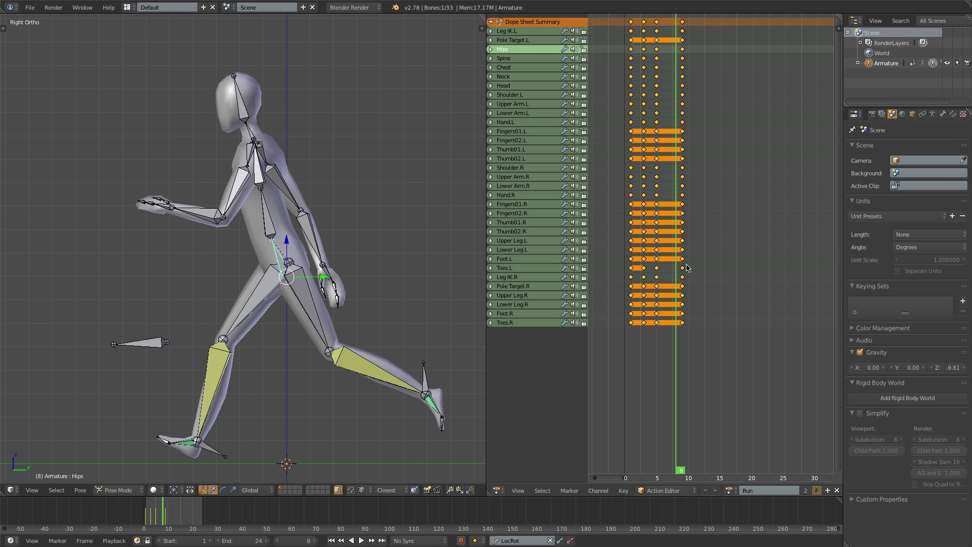
# Step: Shift the right foot IK bone forward and up and the left one forward and down, then keyframe all bones at frame 8
pyautogui.rightClick(215, 450)
pyautogui.press('g')
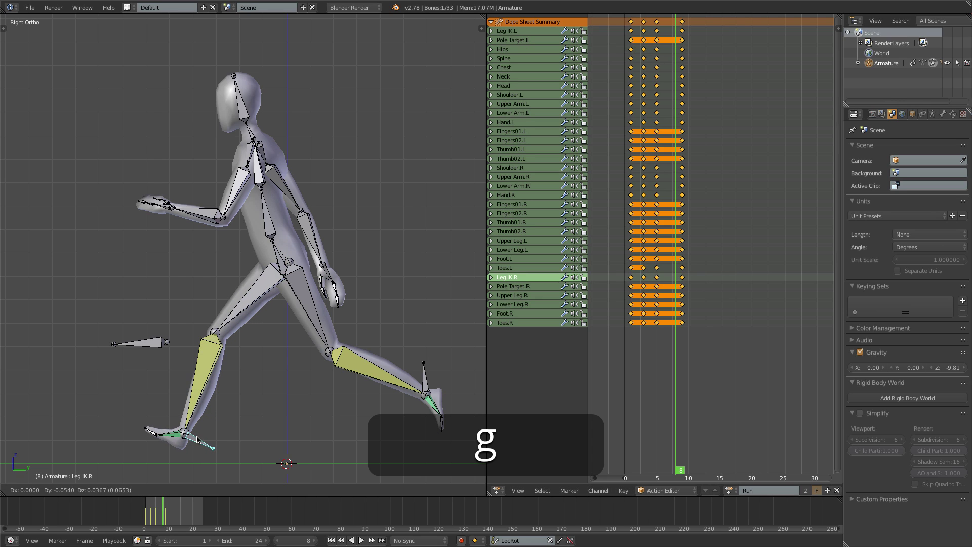
pyautogui.click(196, 440)
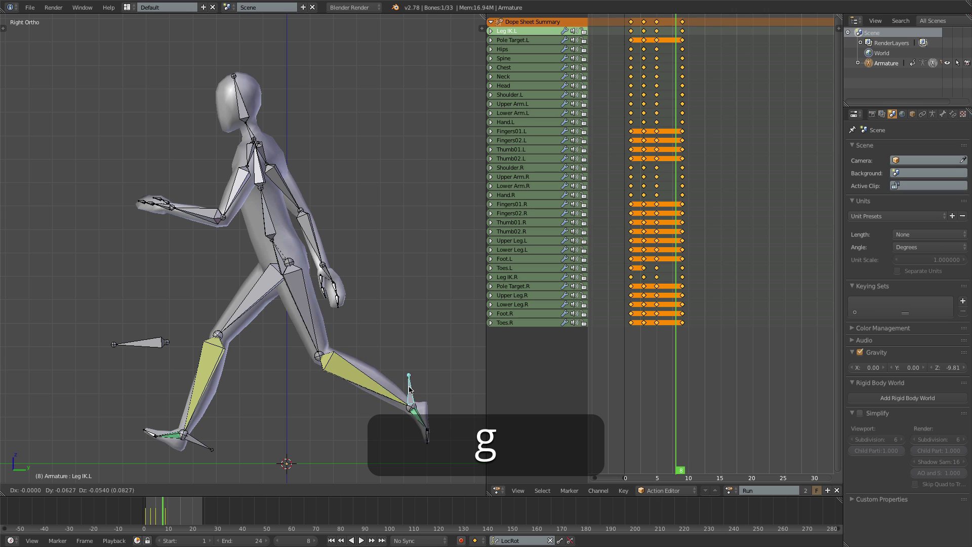
pyautogui.click(408, 391)
pyautogui.press('a')
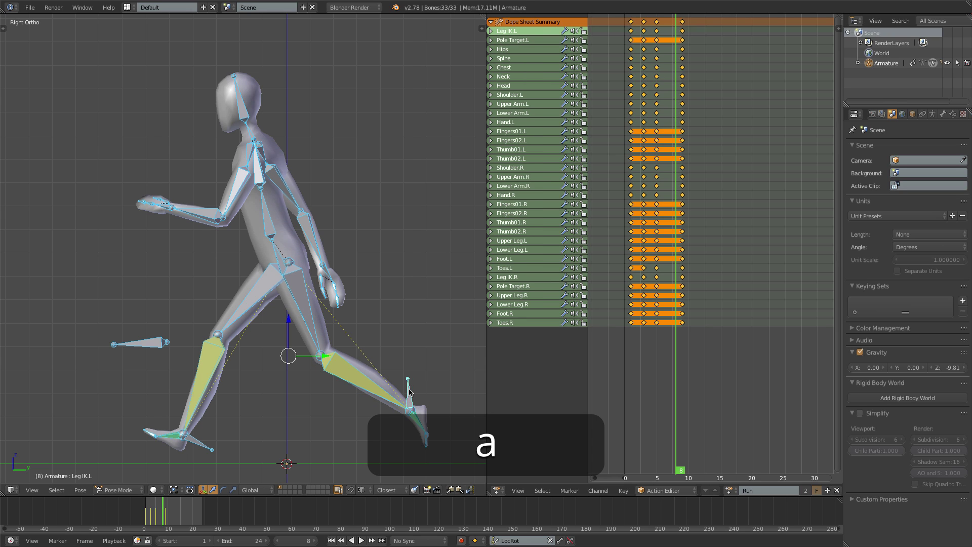
pyautogui.press('i')
# Step: Step through the keyed frames in both directions and play back the run to check the hip and leg motion
pyautogui.press('Left')
pyautogui.press('Left')
pyautogui.press('Left')
pyautogui.press('Left')
pyautogui.press('Left')
pyautogui.press('Left')
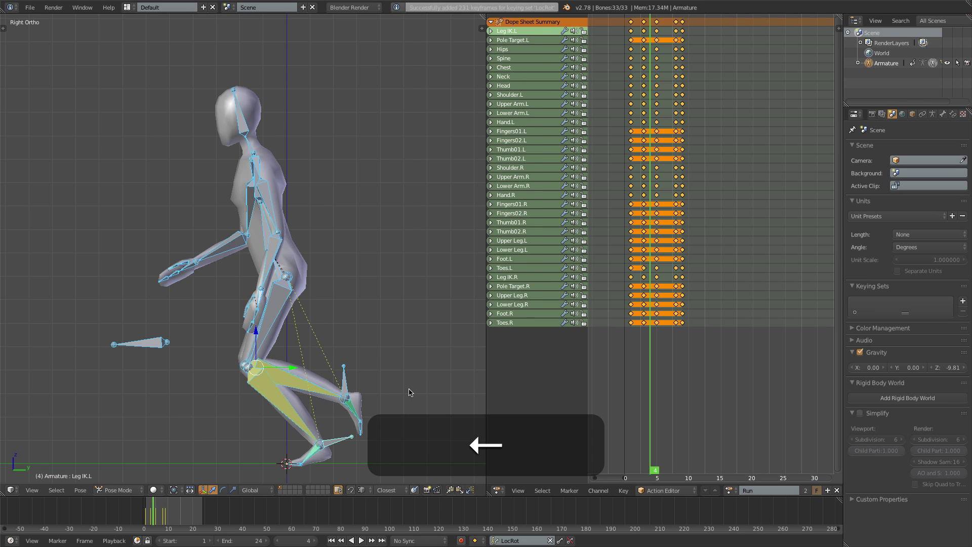
pyautogui.press('Right')
pyautogui.press('Right')
pyautogui.press('Right')
pyautogui.press('Right')
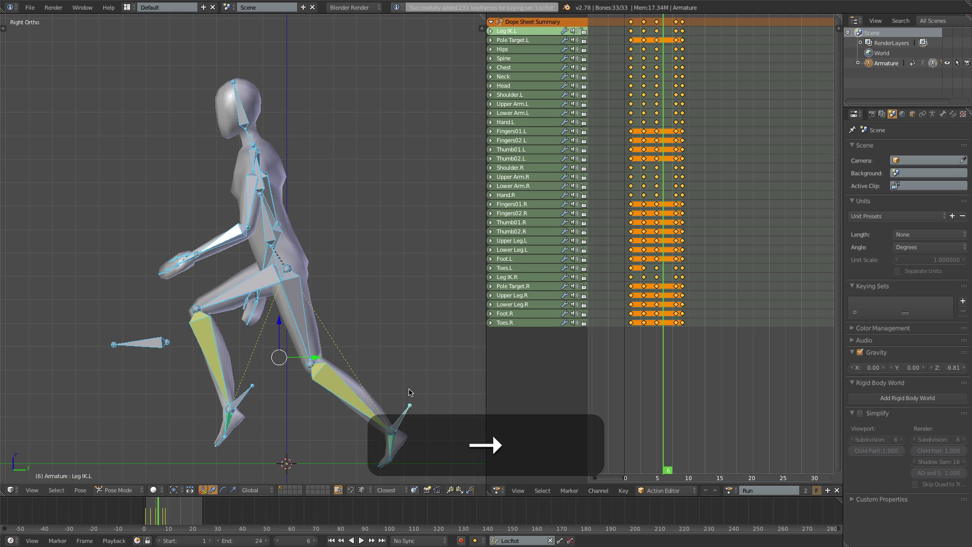
pyautogui.hotkey('alt', 'a')
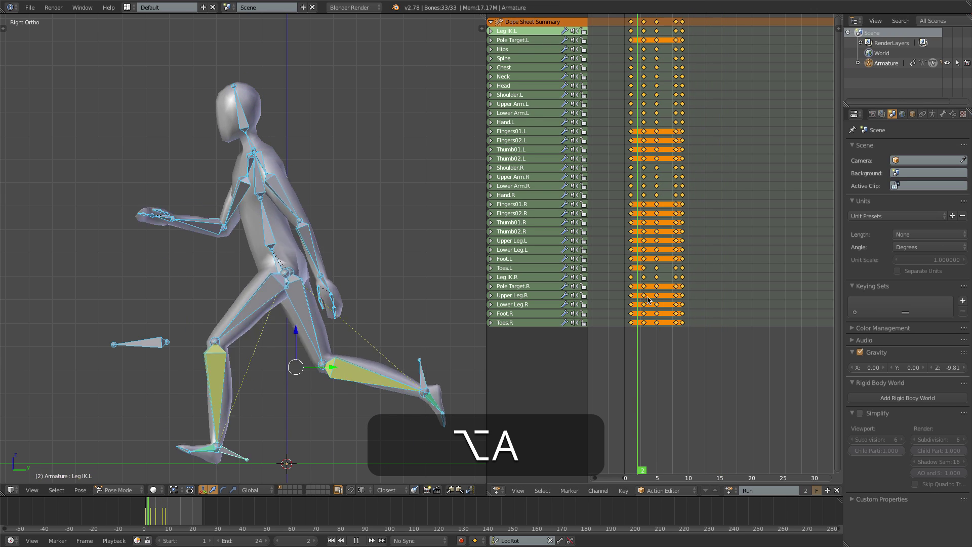
pyautogui.hotkey('alt', 'a')
# Step: Lower the hips slightly more along the global Z axis at frame 3 and keyframe them
pyautogui.press('Right')
pyautogui.press('Right')
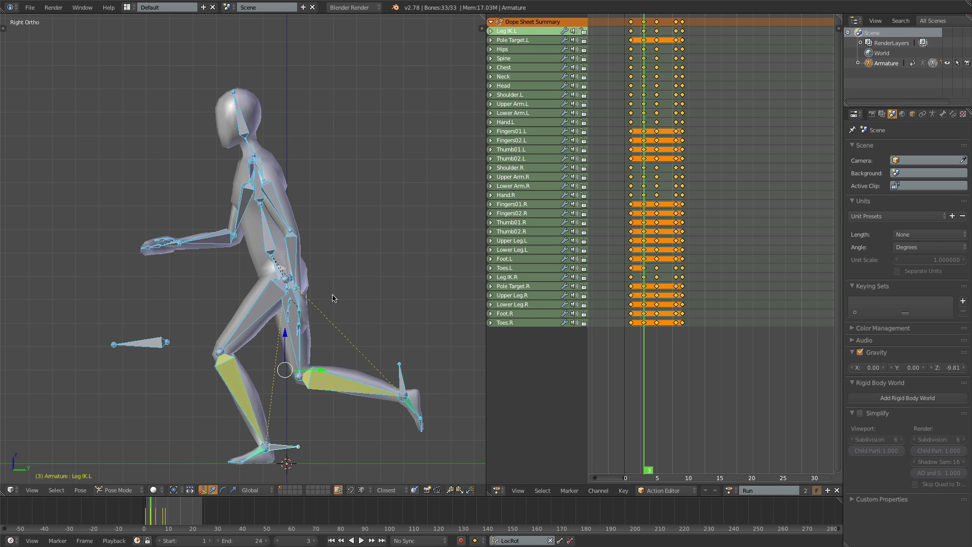
pyautogui.rightClick(270, 275)
pyautogui.press('g')
pyautogui.press('z')
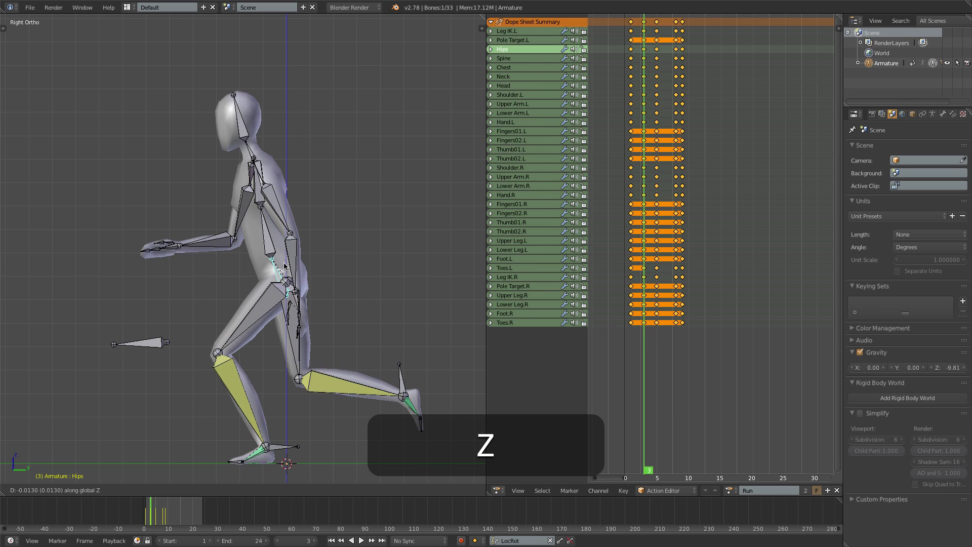
pyautogui.click(285, 269)
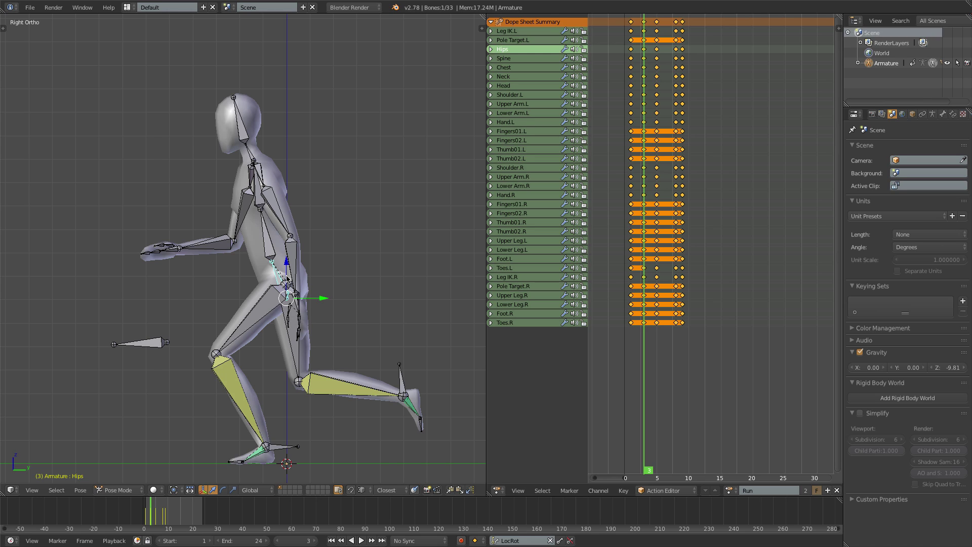
pyautogui.press('i')
# Step: At frame 2, clear the left foot IK bone's rotation, rotate the left toes flat to the ground, and keyframe both bones
pyautogui.press('Left')
pyautogui.rightClick(217, 451)
pyautogui.hotkey('alt', 'r')
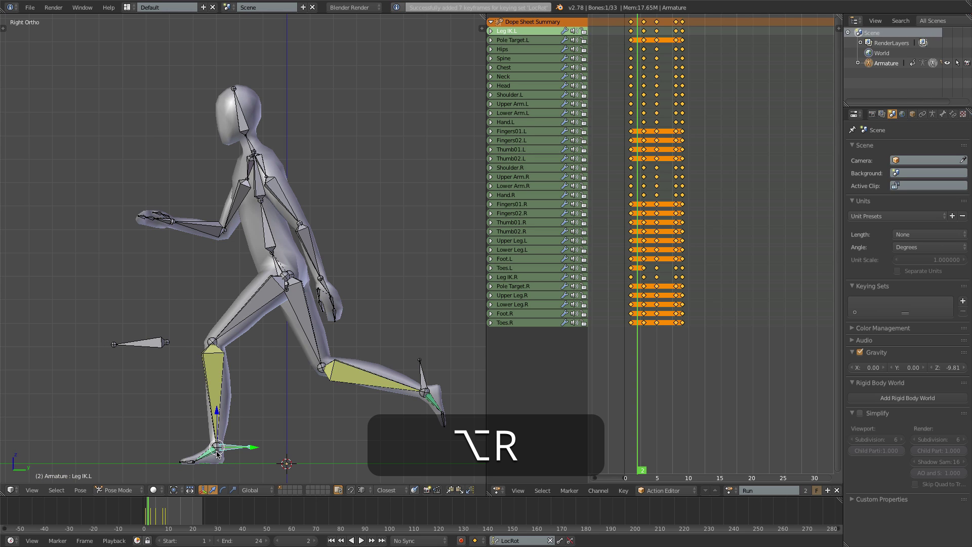
pyautogui.rightClick(187, 462)
pyautogui.press('r')
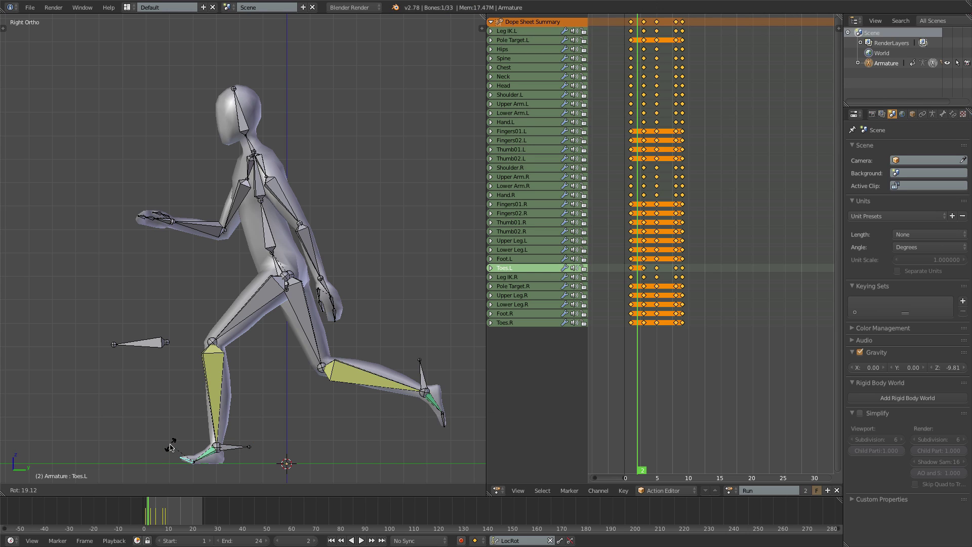
pyautogui.click(172, 446)
pyautogui.keyDown('shift'); pyautogui.rightClick(239, 449); pyautogui.keyUp('shift')
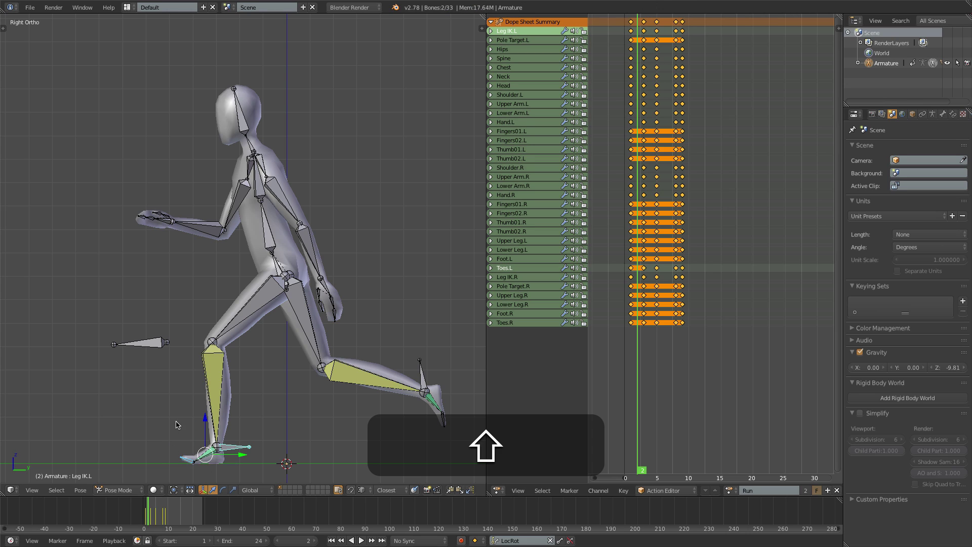
# Step: At frame 3, bend the right toes slightly backward and keyframe them
pyautogui.press('Right')
pyautogui.rightClick(419, 429)
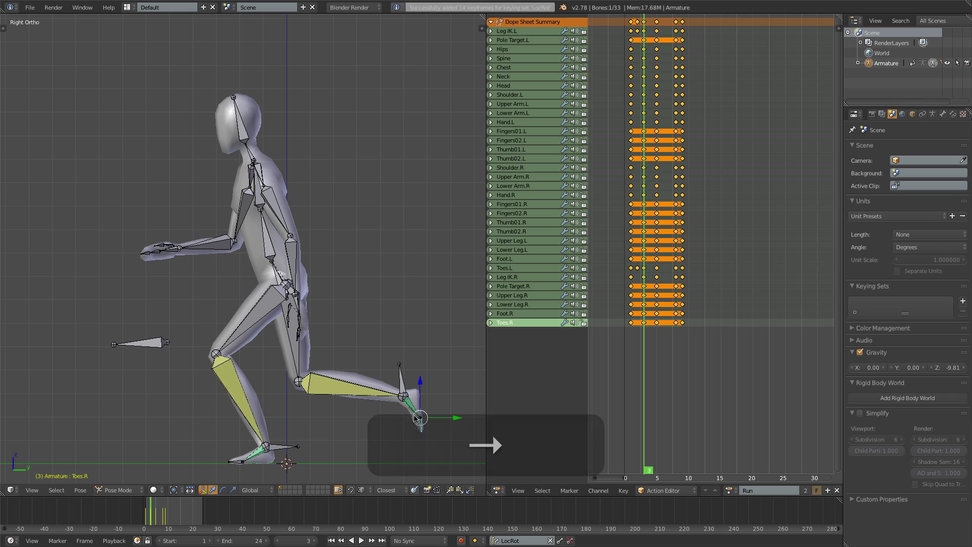
pyautogui.press('r')
pyautogui.click(441, 449)
pyautogui.press('i')
# Step: At frame 5, rotate the right toes slightly backward and keyframe them
pyautogui.press('Right')
pyautogui.press('Right')
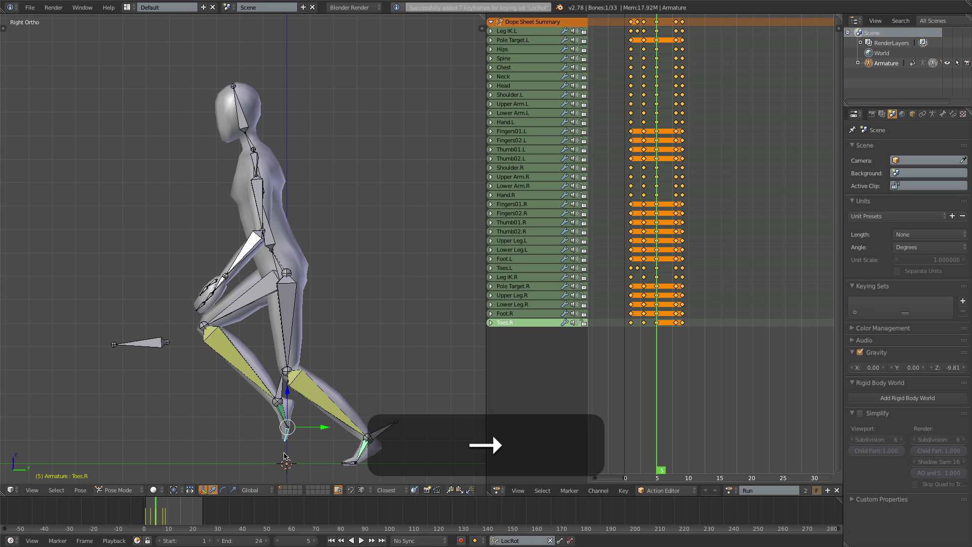
pyautogui.press('r')
pyautogui.click(292, 457)
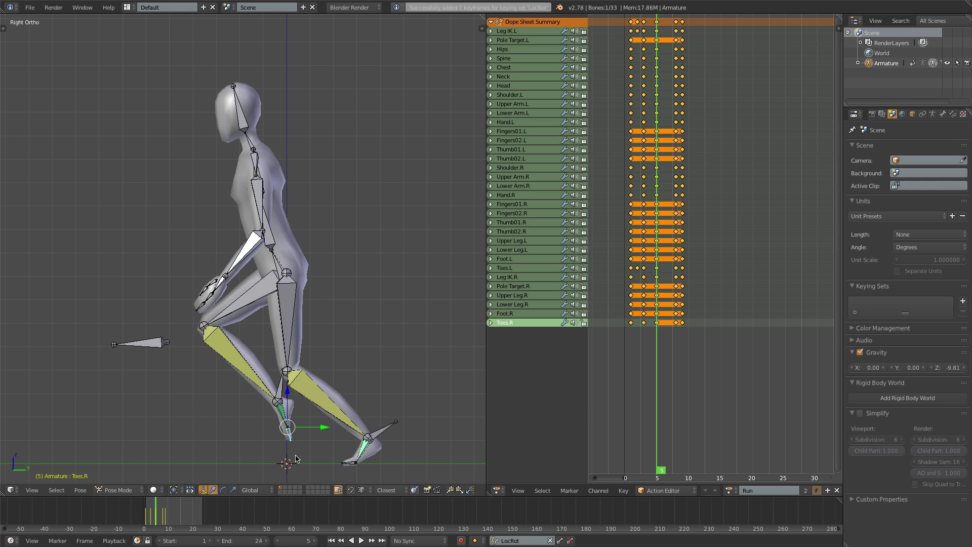
pyautogui.press('i')
# Step: Step back and forth through frames 1 to 5 to examine the motion of the feet and toes
pyautogui.press('Left')
pyautogui.press('Left')
pyautogui.press('Left')
pyautogui.press('Left')
pyautogui.press('Right')
pyautogui.press('Right')
pyautogui.press('Right')
pyautogui.press('Right')
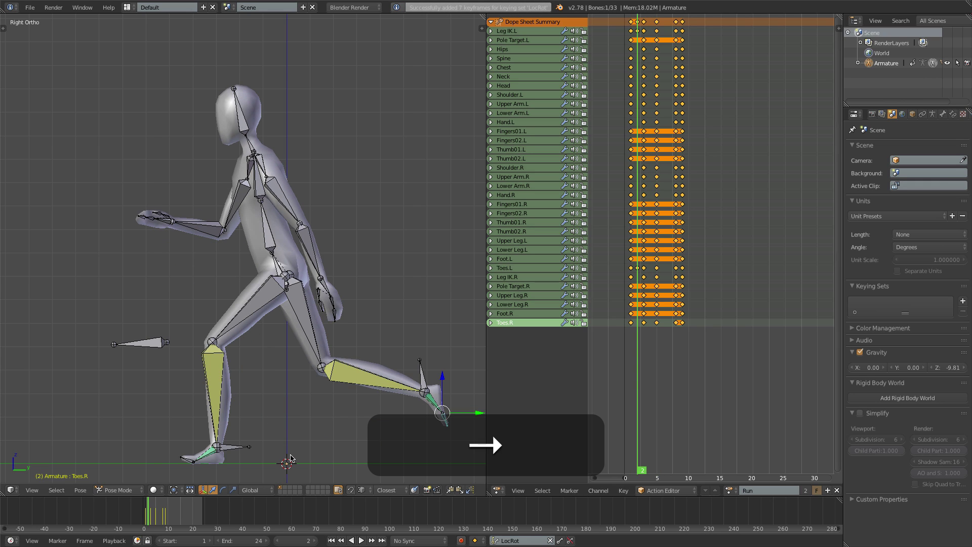
pyautogui.press('Left')
pyautogui.press('Right')
# Step: At frame 5, raise the left foot IK bone slightly and keyframe it
pyautogui.rightClick(400, 424)
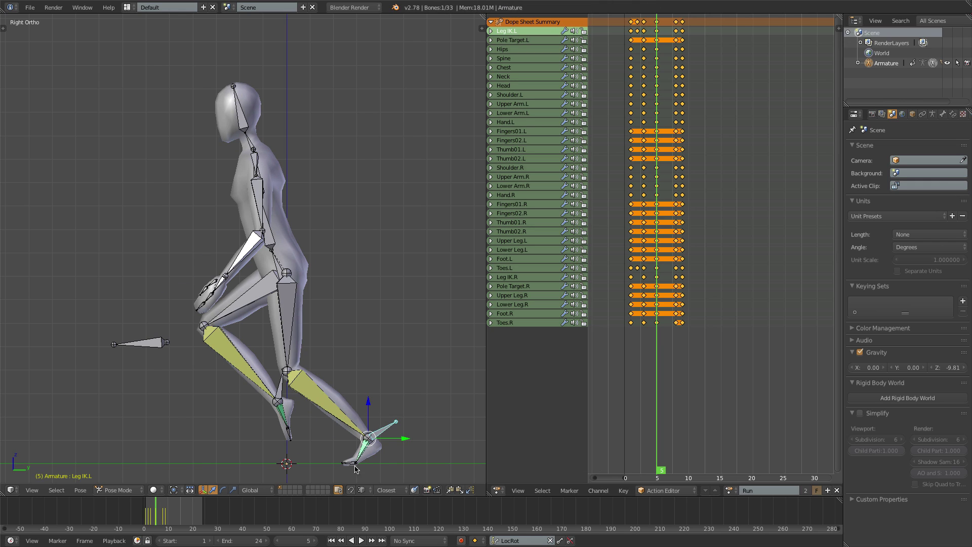
pyautogui.press('g')
pyautogui.click(441, 428)
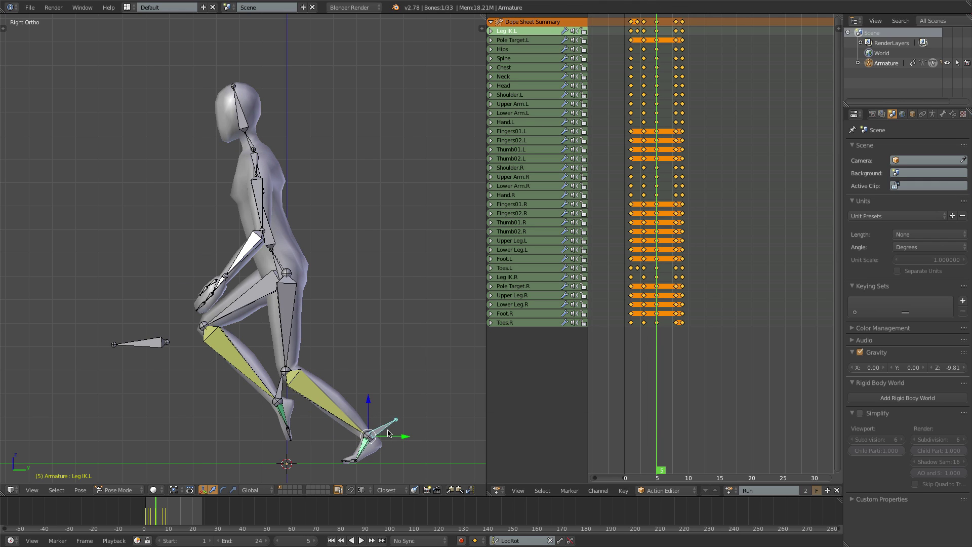
pyautogui.press('i')
# Step: At frame 6, move the trailing left foot's IK bone slightly forward and keyframe it
pyautogui.press('Right')
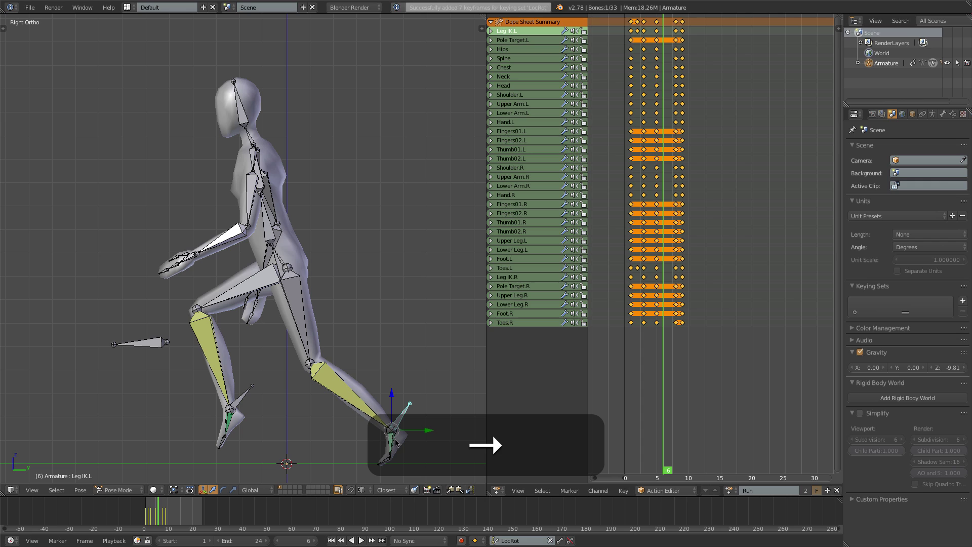
pyautogui.press('Right')
pyautogui.press('Left')
pyautogui.press('g')
pyautogui.click(397, 442)
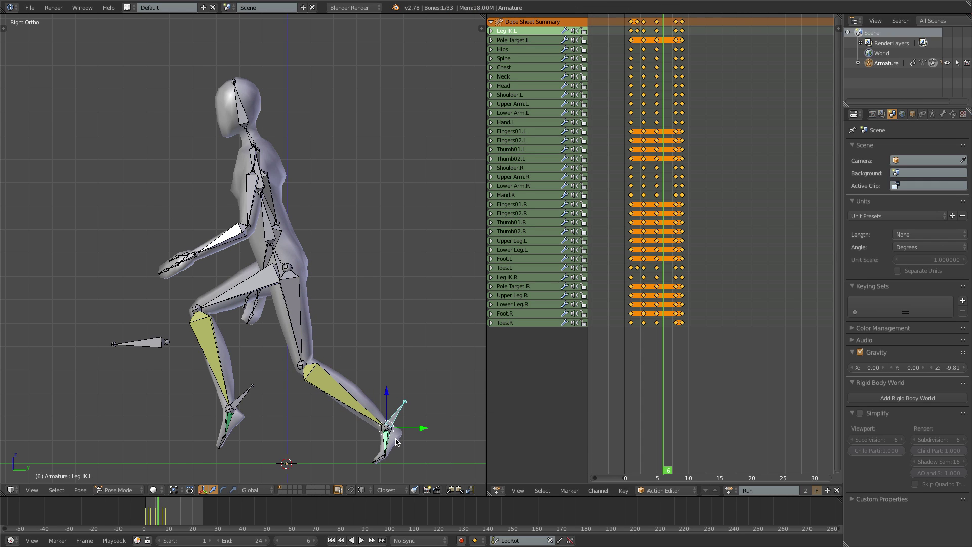
pyautogui.press('i')
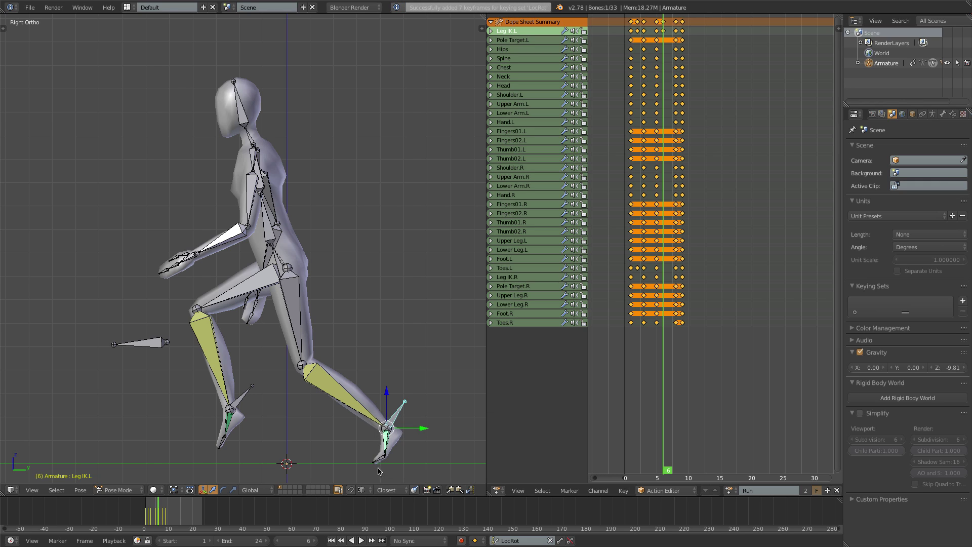
# Step: At frame 7, shift the left foot IK bone slightly forward and down and rotate the left toes
pyautogui.press('Right')
pyautogui.press('Right')
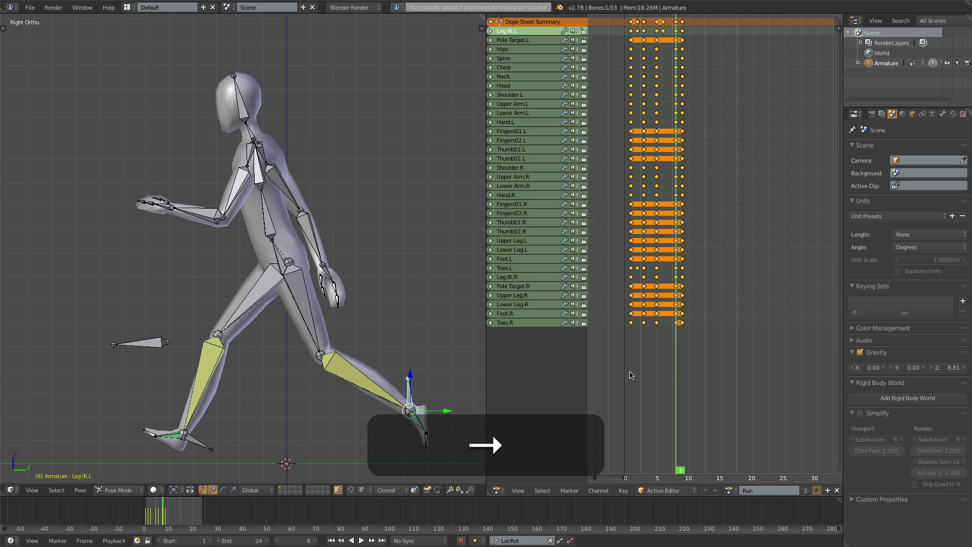
pyautogui.press('Left')
pyautogui.press('g')
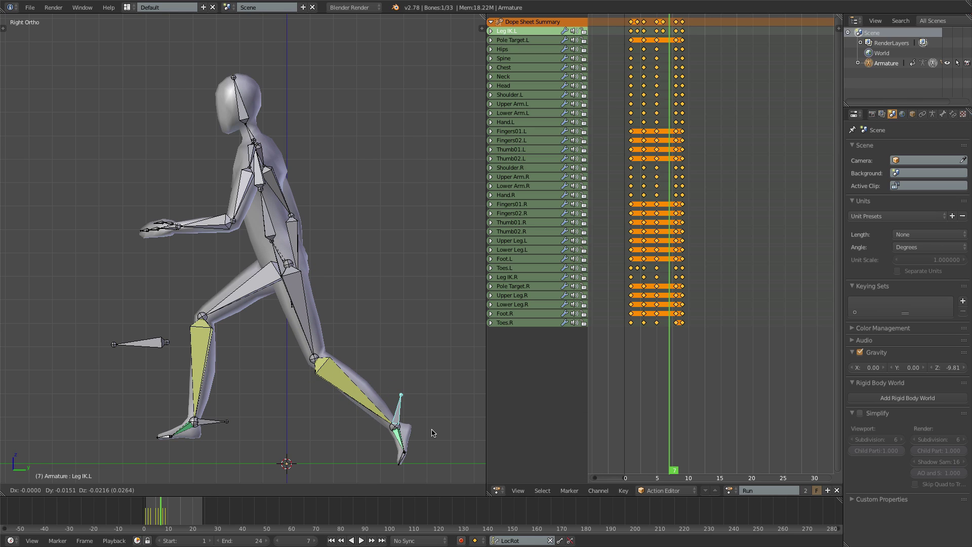
pyautogui.click(433, 433)
pyautogui.rightClick(400, 459)
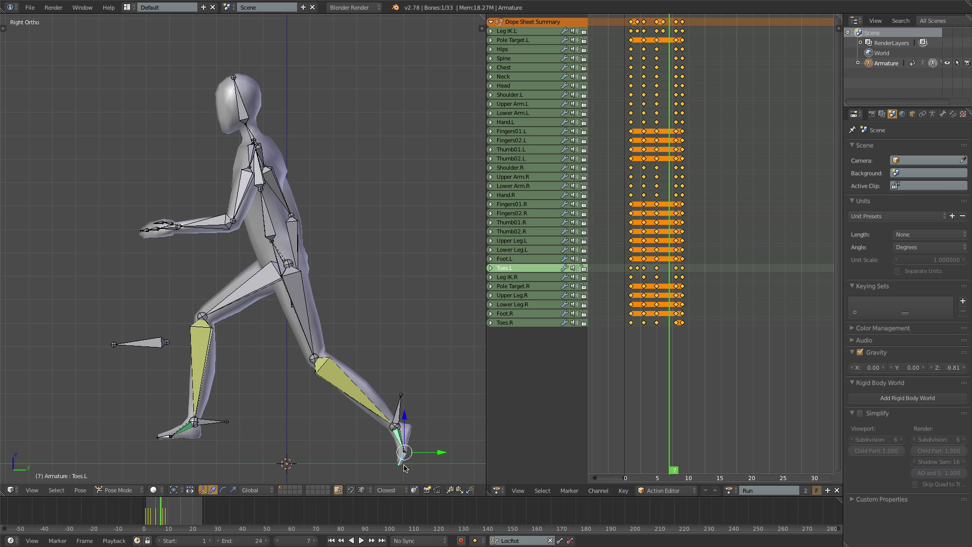
pyautogui.press('r')
pyautogui.click(397, 465)
# Step: Nudge the left foot IK bone slightly backward and keyframe the left foot bones and toes at frame 7
pyautogui.rightClick(399, 416)
pyautogui.press('g')
pyautogui.rightClick(401, 435)
pyautogui.keyDown('shift'); pyautogui.rightClick(404, 458); pyautogui.keyUp('shift')
pyautogui.keyDown('shift'); pyautogui.rightClick(402, 459); pyautogui.keyUp('shift')
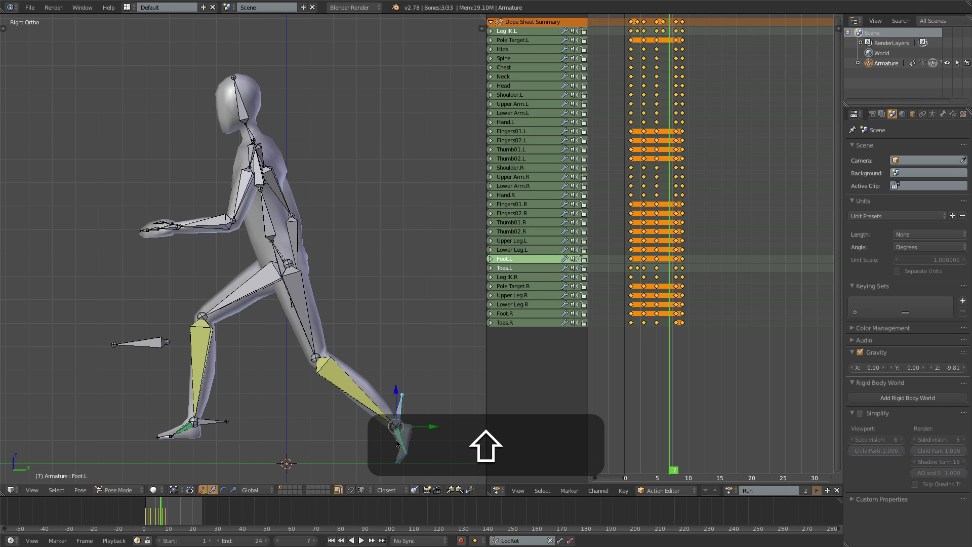
pyautogui.press('i')
# Step: Step through the half cycle frame by frame and play it back to check the left foot's motion
pyautogui.press('Right')
pyautogui.press('Left')
pyautogui.press('Right')
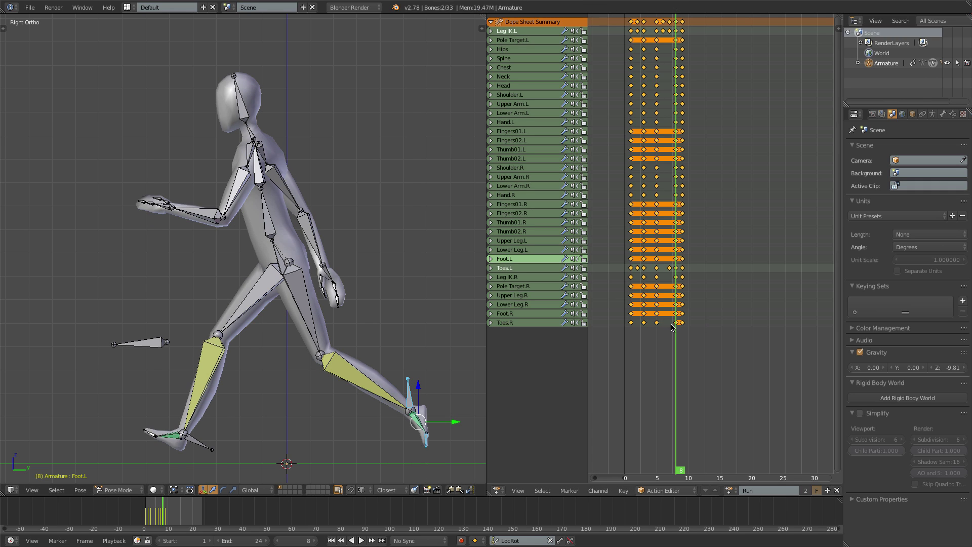
pyautogui.press('Right')
pyautogui.click(626, 328)
pyautogui.press('Right')
pyautogui.press('Right')
pyautogui.press('Right')
pyautogui.press('Right')
pyautogui.press('Right')
pyautogui.press('Right')
pyautogui.press('Right')
pyautogui.press('Right')
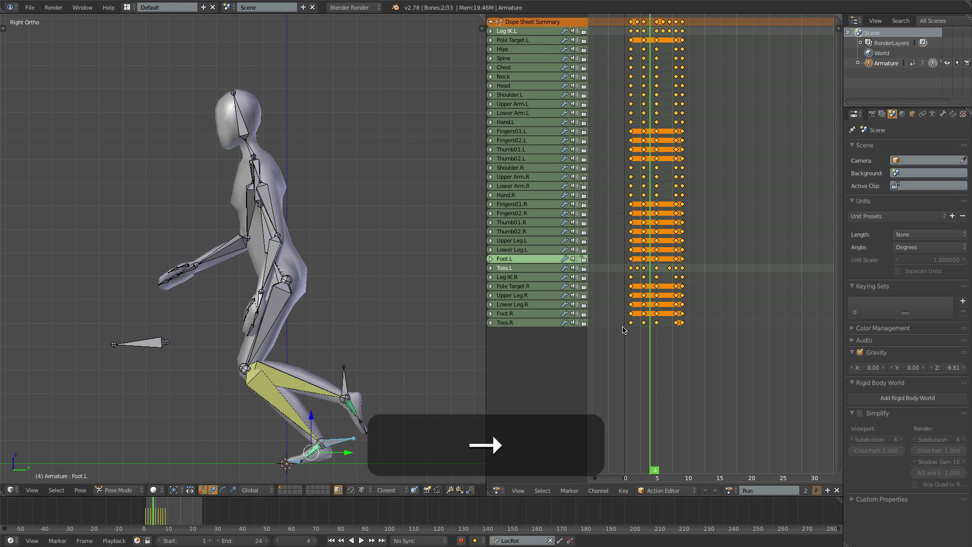
pyautogui.hotkey('alt', 'a')
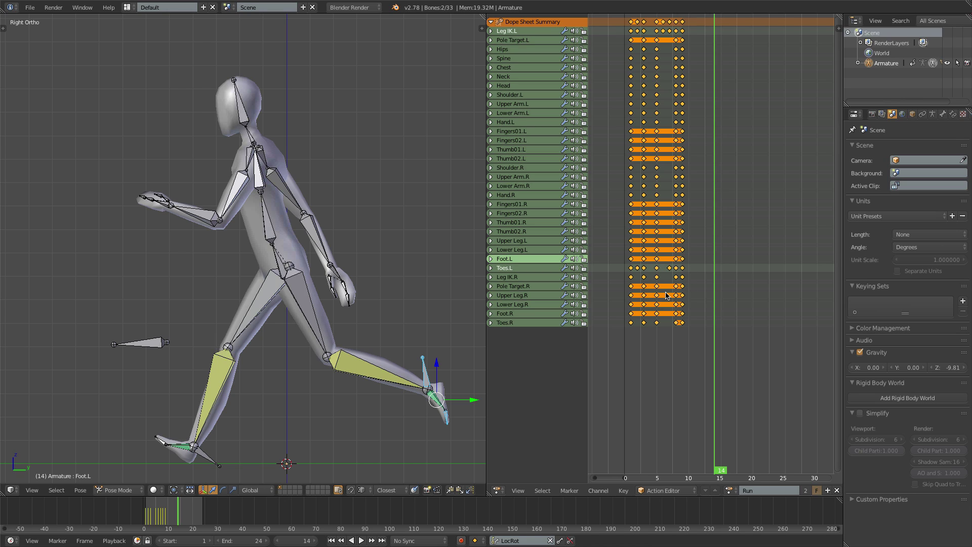
# Step: Copy all keyframes of the half cycle and paste them mirrored starting at frame 9
pyautogui.press('a')
pyautogui.press('a')
pyautogui.press('a')
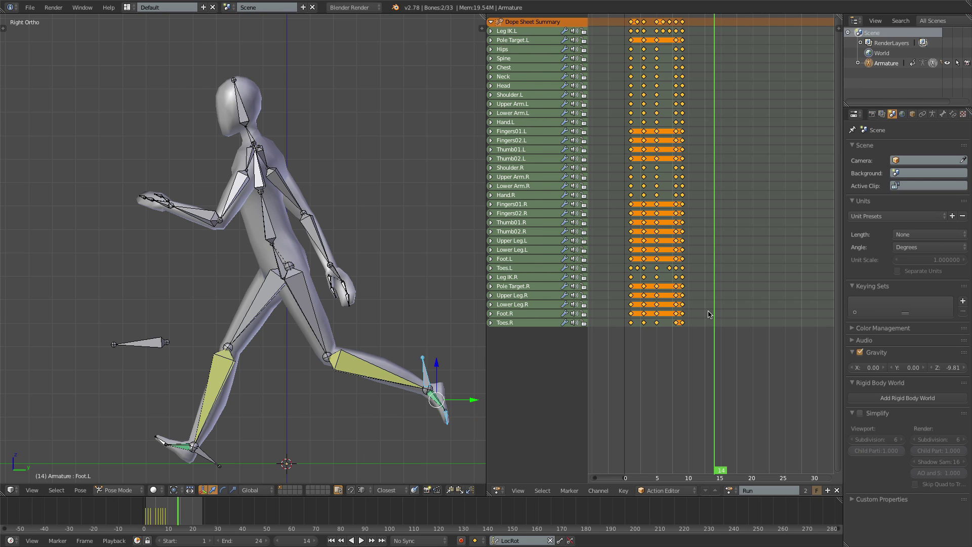
pyautogui.hotkey('ctrl', 'c')
pyautogui.moveTo(699, 293); pyautogui.dragTo(686, 312)
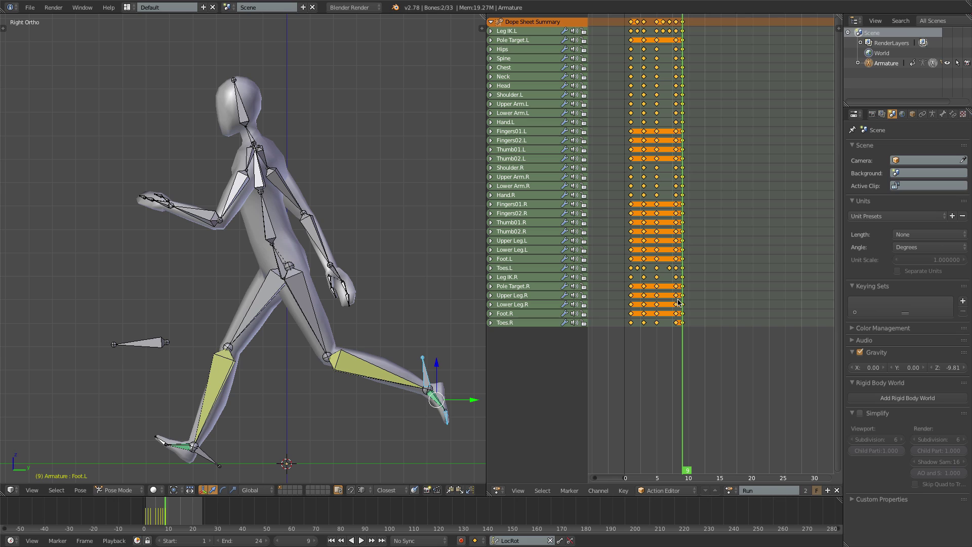
pyautogui.hotkey('ctrl', 'shift', 'v')
# Step: Check the closing pose at frame 17 and set the animation's end frame to 16
pyautogui.moveTo(679, 303); pyautogui.dragTo(736, 329)
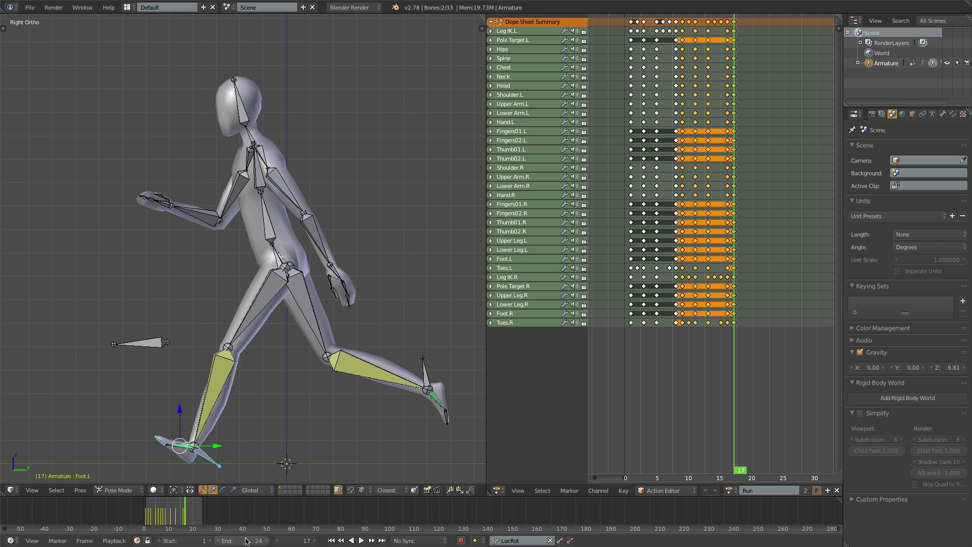
pyautogui.write('16')
pyautogui.press('Return')
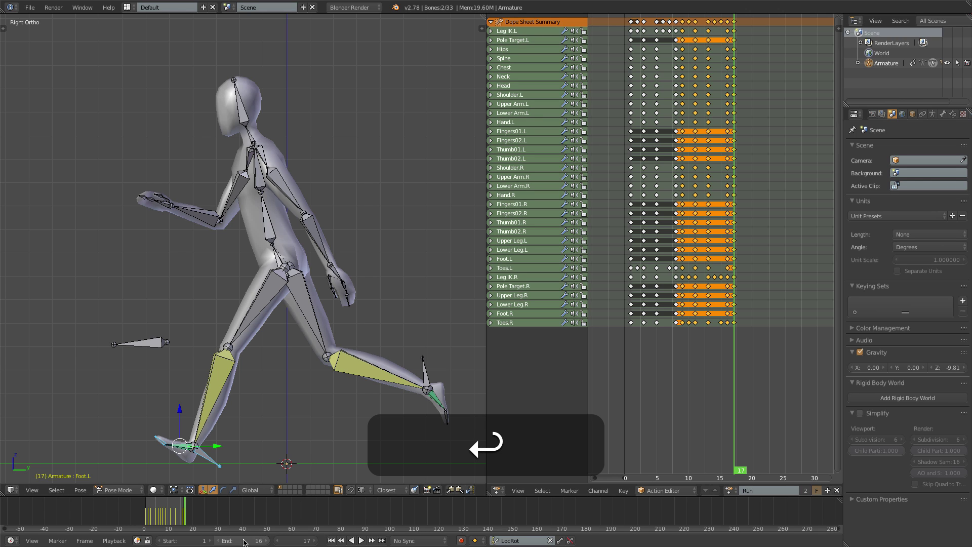
# Step: Play back the full run with the bones hidden, examine it from the front and right side, and unhide the bones
pyautogui.hotkey('alt', 'a')
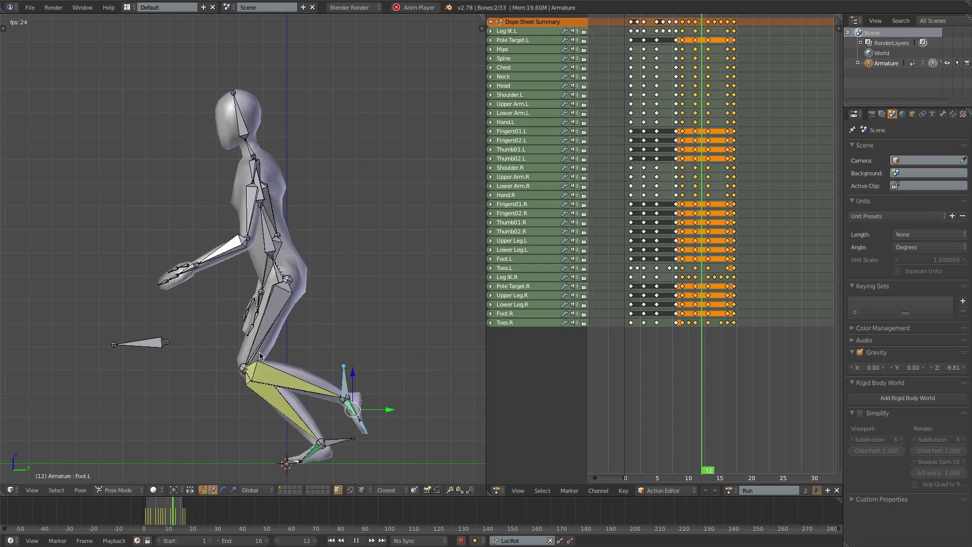
pyautogui.press('a')
pyautogui.press('h')
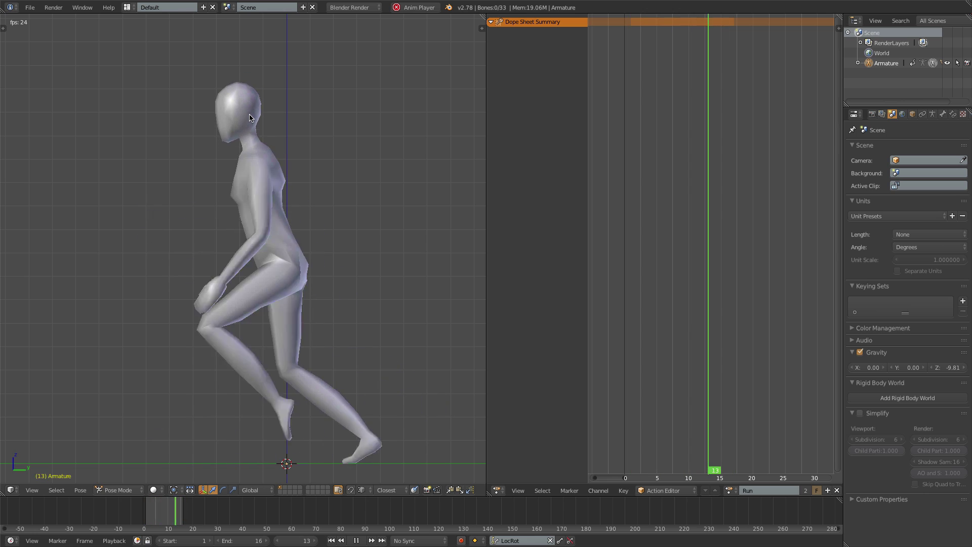
pyautogui.press('KP_1')
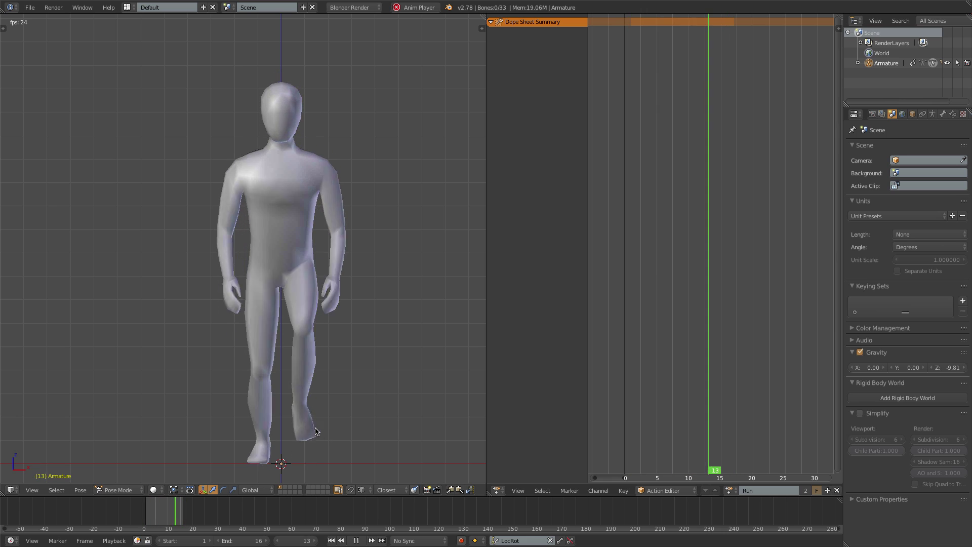
pyautogui.press('KP_3')
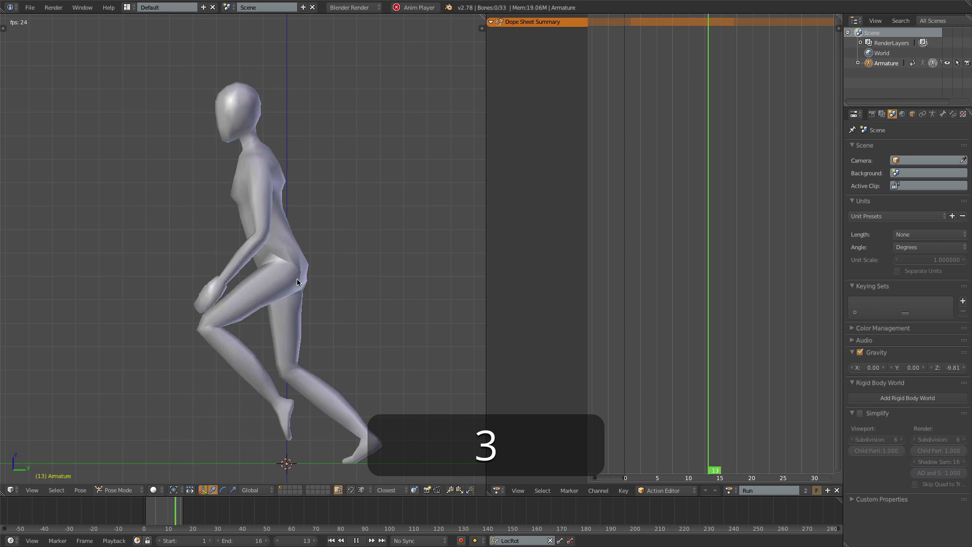
pyautogui.hotkey('alt', 'a')
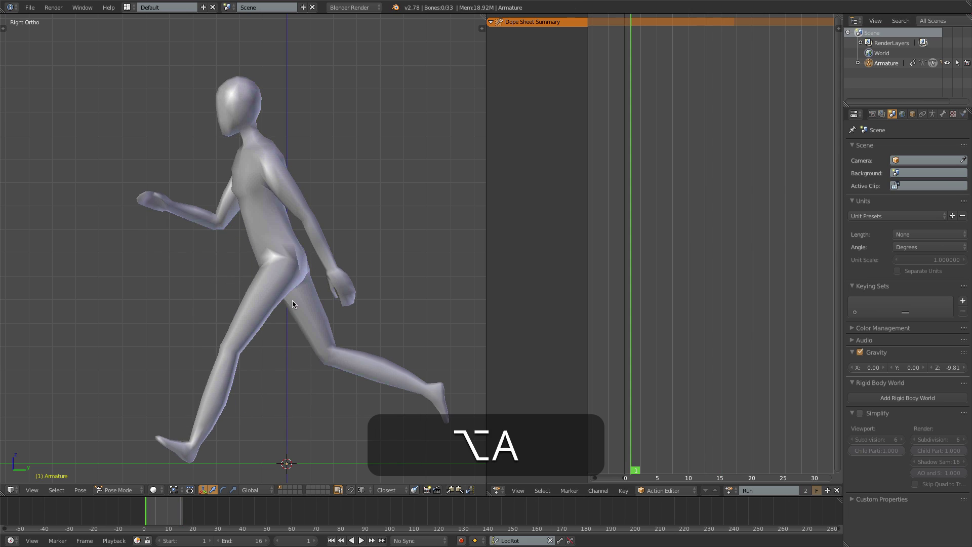
pyautogui.hotkey('alt', 'h')
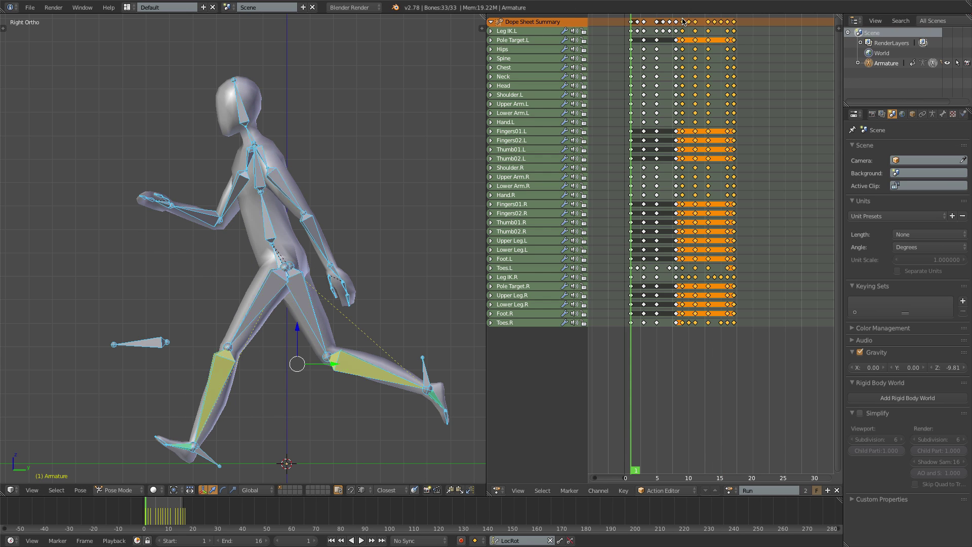
# Step: Delete all keyframes after frame 9
pyautogui.hotkey('alt', 'a')
pyautogui.press('b')
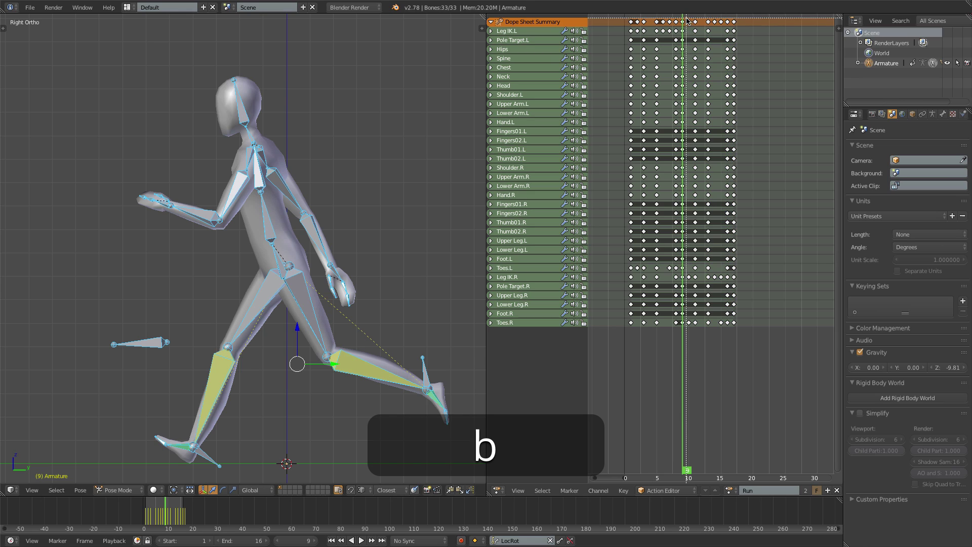
pyautogui.moveTo(684, 17); pyautogui.dragTo(707, 23)
pyautogui.press('x')
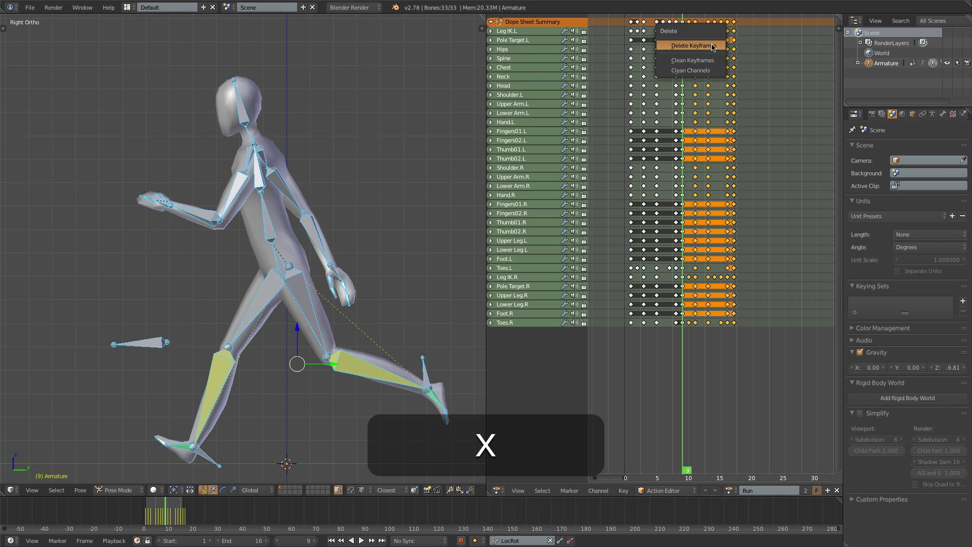
pyautogui.click(713, 48)
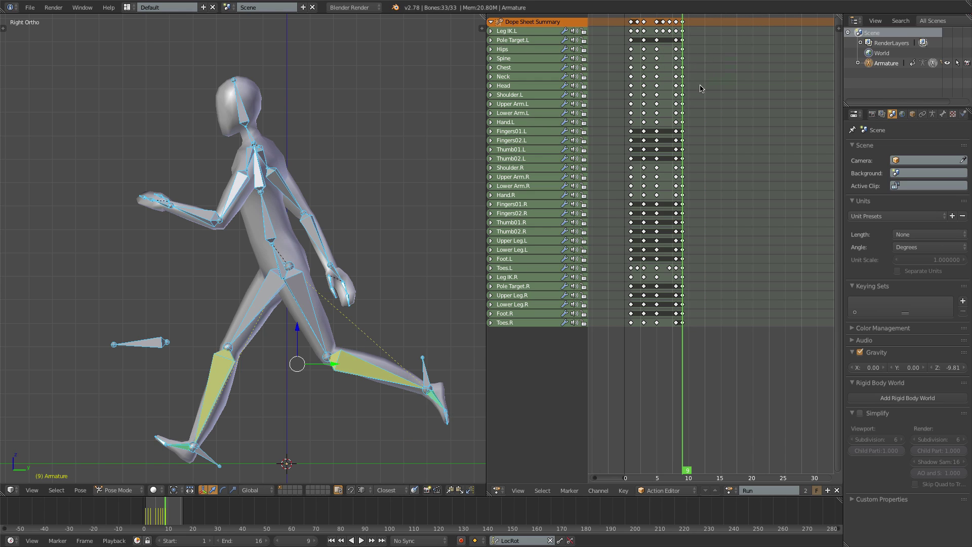
pyautogui.press('Escape')
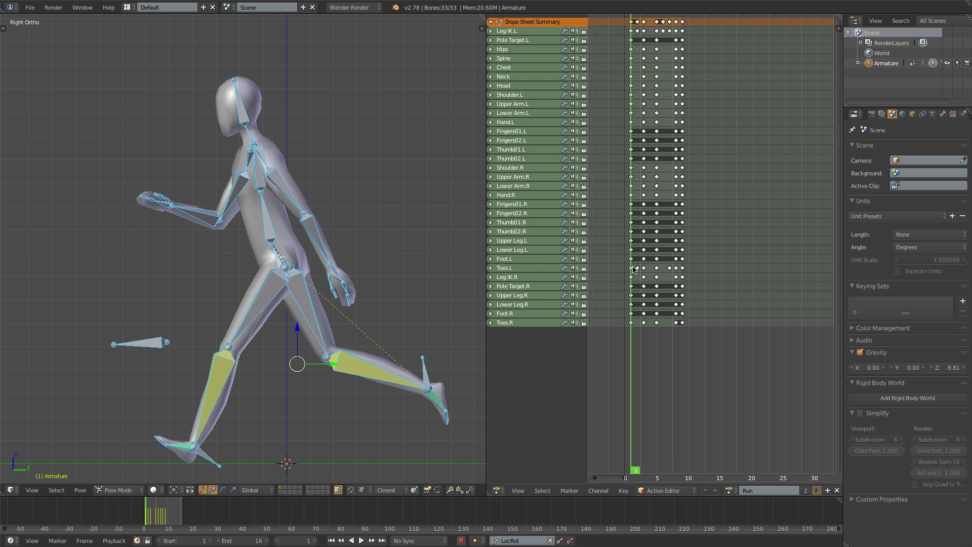
# Step: Rotate the Hips bone slightly so the body leans farther forward at frame 3
pyautogui.press('Right')
pyautogui.press('Right')
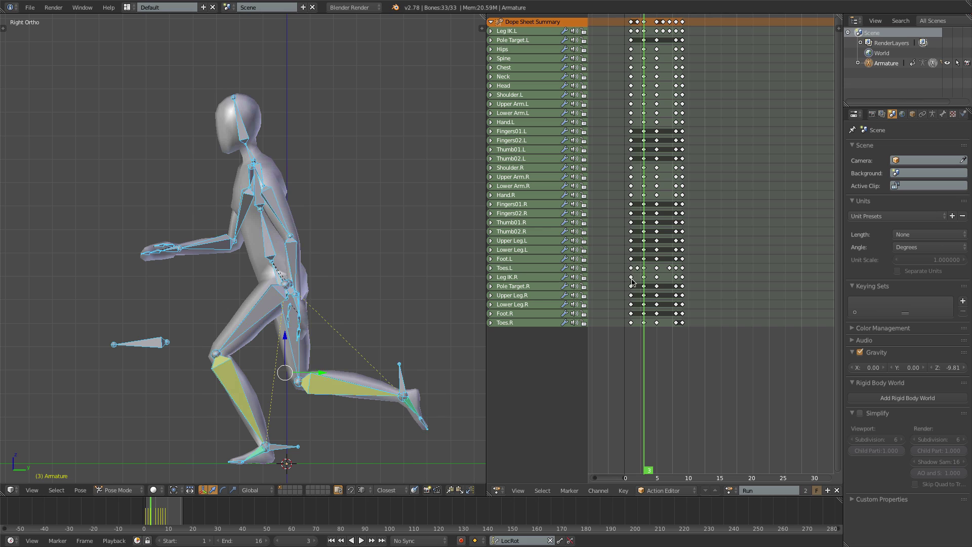
pyautogui.rightClick(277, 271)
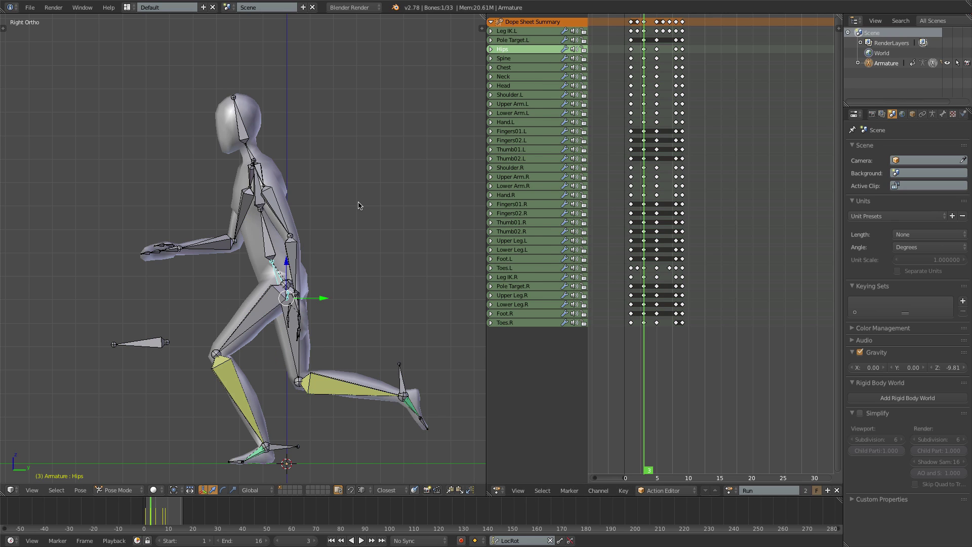
pyautogui.press('r')
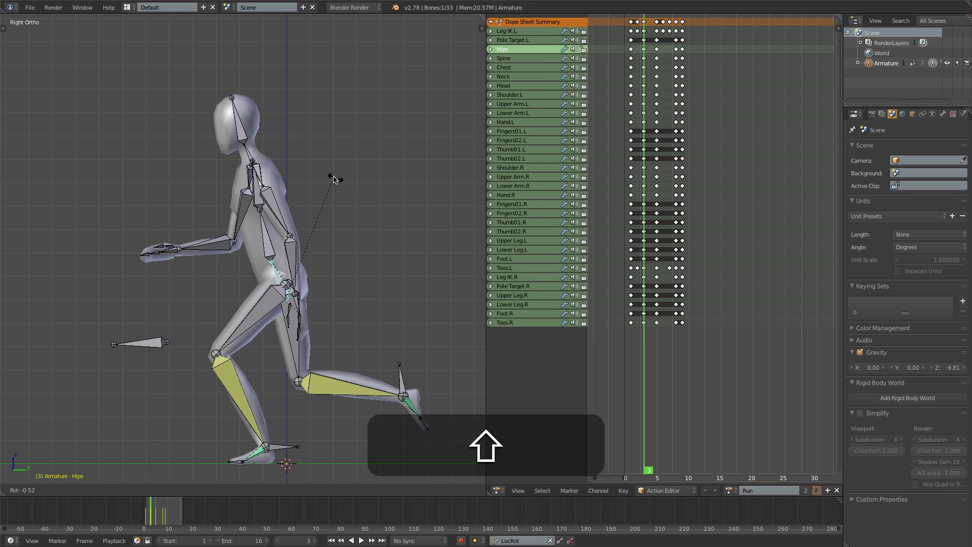
pyautogui.click(292, 171)
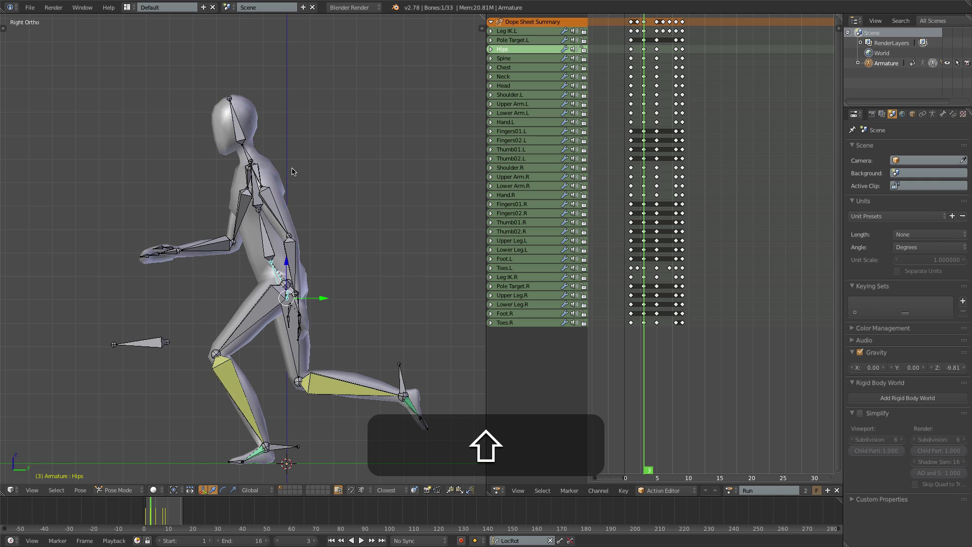
# Step: Fine-tune the head's rotation at frame 3 and keyframe all bones
pyautogui.rightClick(241, 126)
pyautogui.hotkey('shift', 'r')
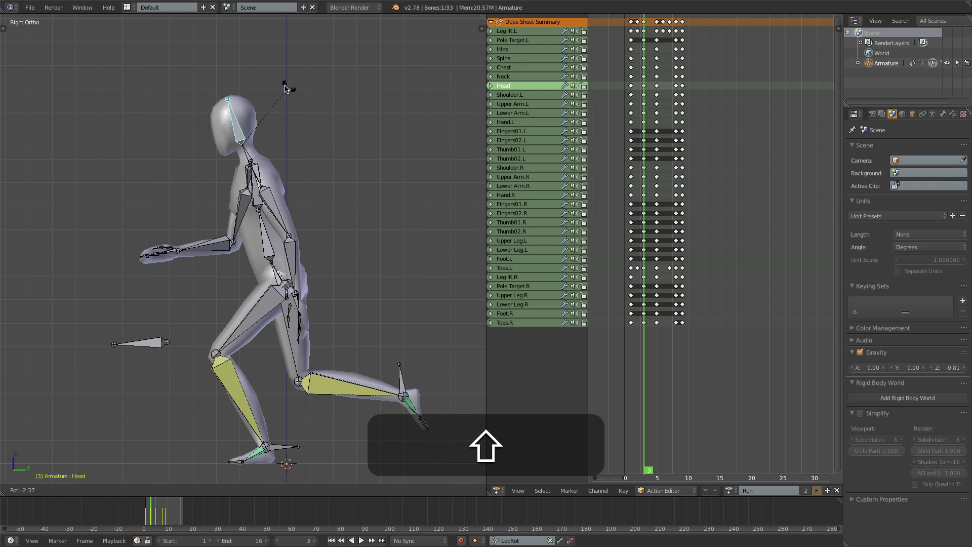
pyautogui.click(249, 89)
pyautogui.press('a')
pyautogui.press('i')
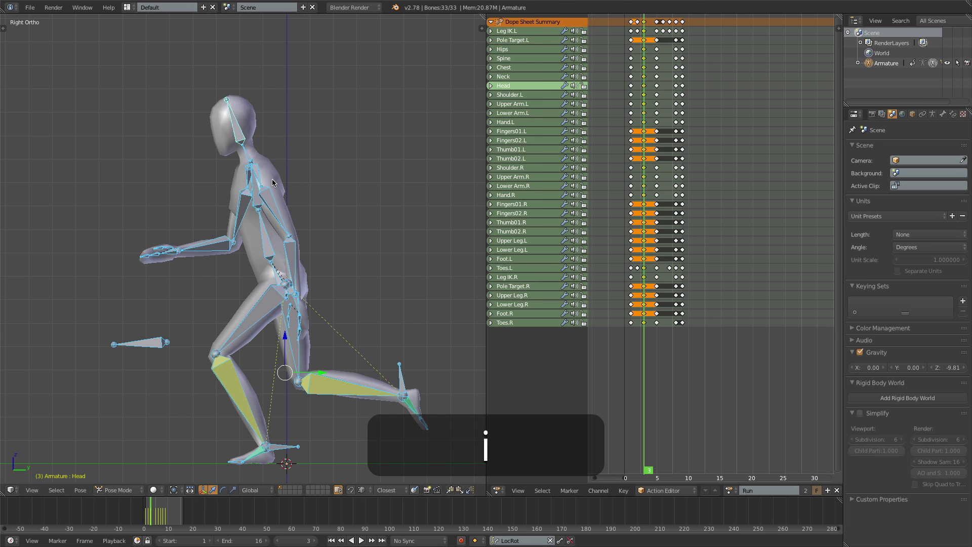
# Step: Rotate the Hips bone slightly so the body leans farther forward at frame 5
pyautogui.press('Right')
pyautogui.press('Right')
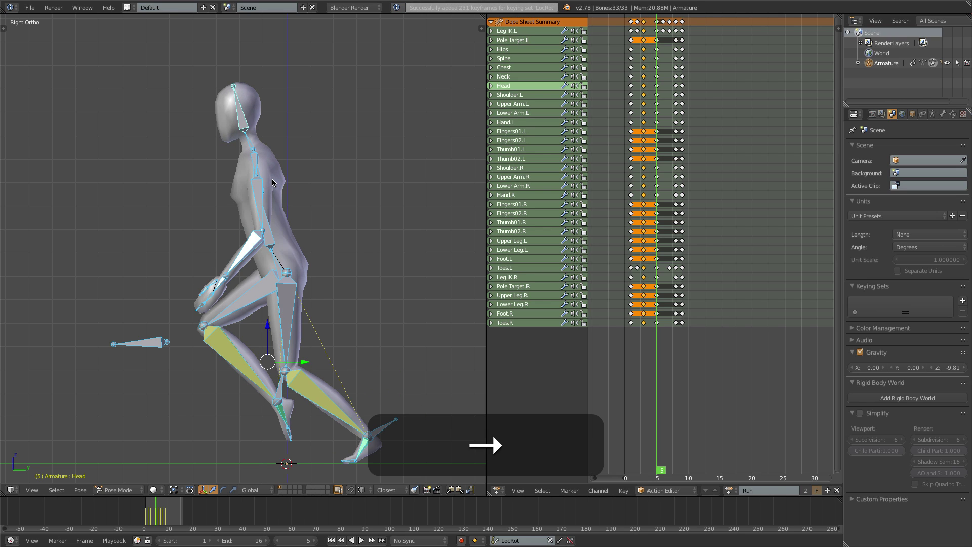
pyautogui.rightClick(273, 257)
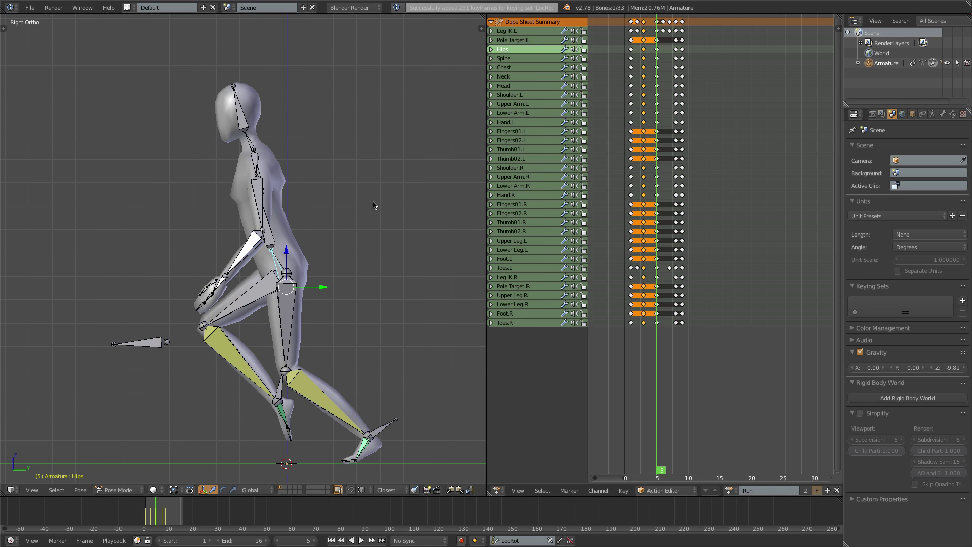
pyautogui.press('r')
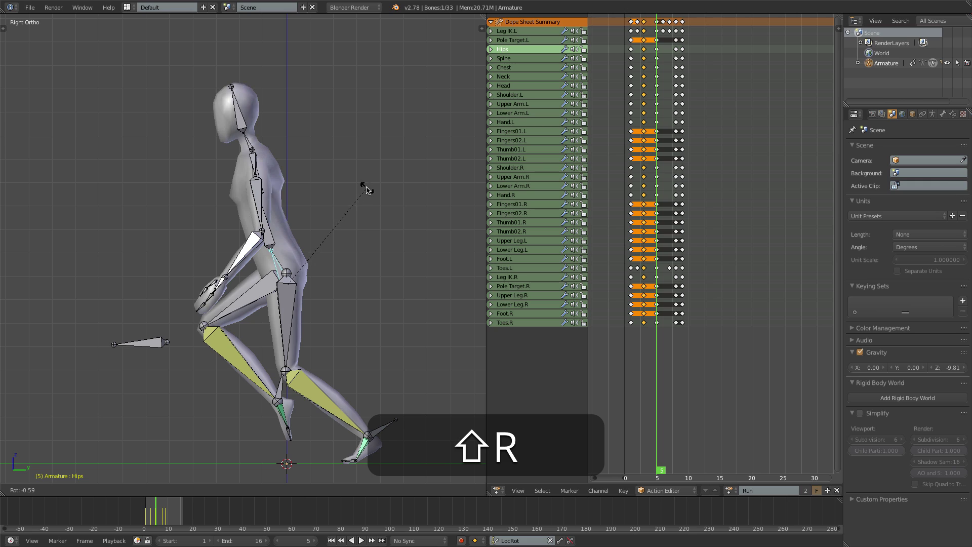
pyautogui.press('shift')
pyautogui.click(339, 166)
# Step: Fine-tune the head's rotation at frame 5 and keyframe all bones
pyautogui.rightClick(239, 127)
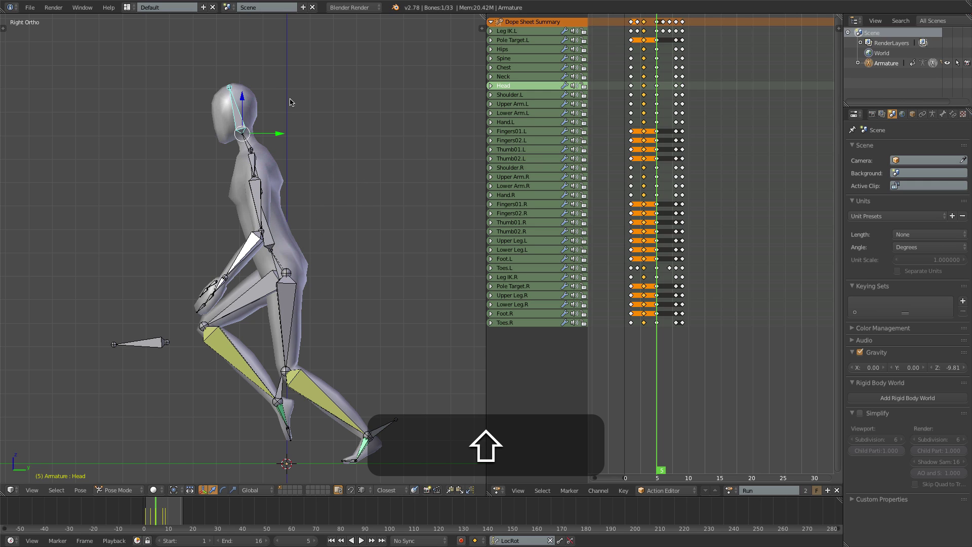
pyautogui.hotkey('shift', 'r')
pyautogui.click(290, 86)
pyautogui.press('a')
pyautogui.press('i')
# Step: Step through the half cycle from frame 9 back to frame 1 and play back the revised leaning motion
pyautogui.press('Right')
pyautogui.press('Right')
pyautogui.press('Right')
pyautogui.press('Right')
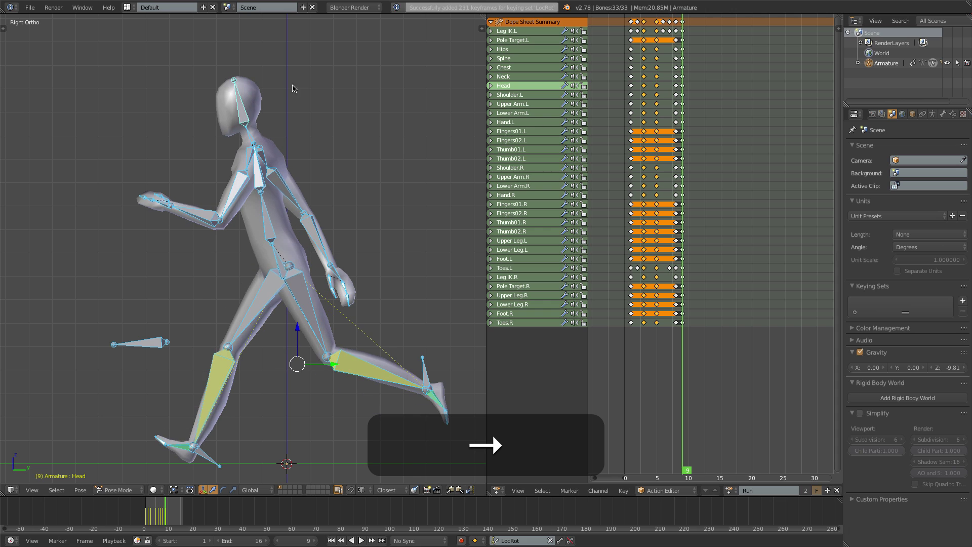
pyautogui.press('Left')
pyautogui.press('Left')
pyautogui.press('Left')
pyautogui.press('Left')
pyautogui.press('Left')
pyautogui.press('Left')
pyautogui.press('Left')
pyautogui.press('Left')
pyautogui.press('Left')
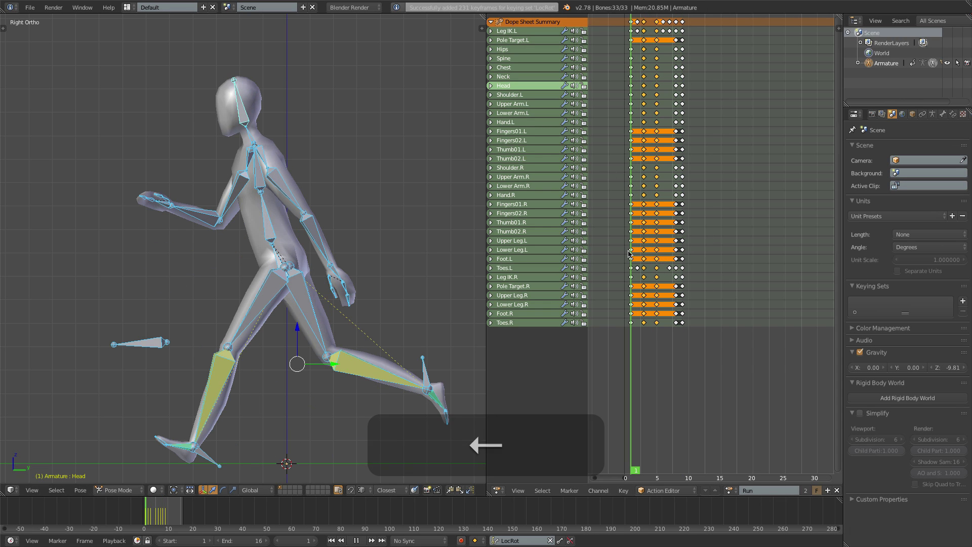
pyautogui.hotkey('alt', 'a')
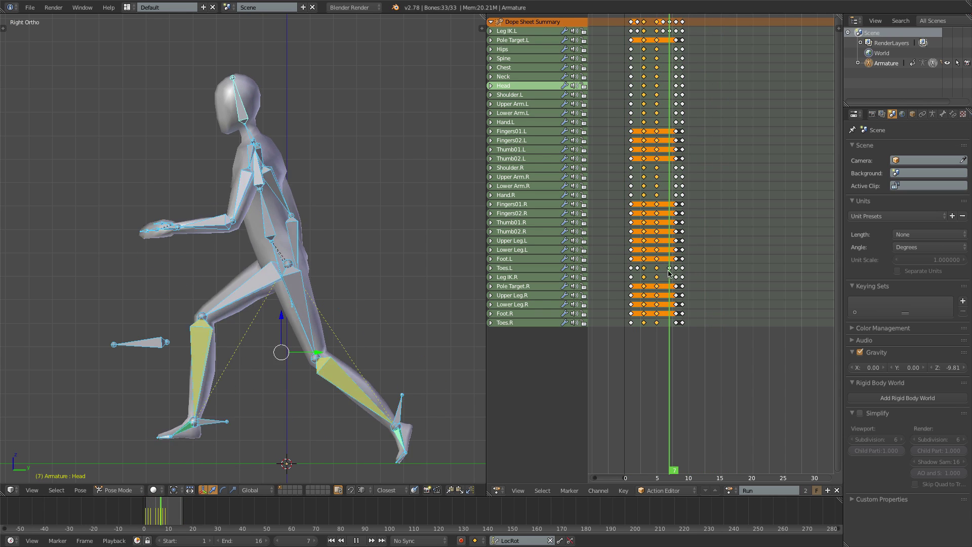
pyautogui.press('Escape')
# Step: Move the hips sideways about 0.04 over the planted left leg at frame 3 in the front view
pyautogui.press('KP_1')
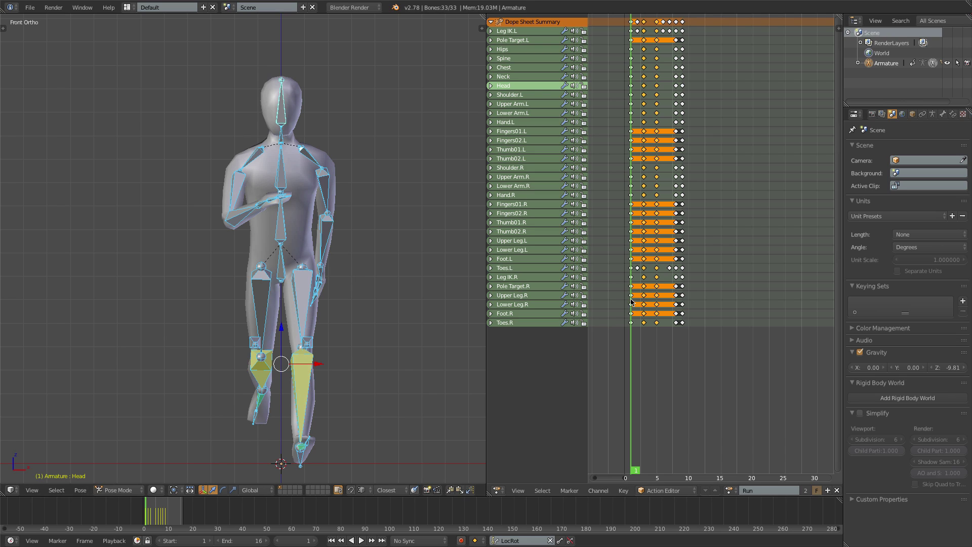
pyautogui.moveTo(630, 300); pyautogui.dragTo(645, 300)
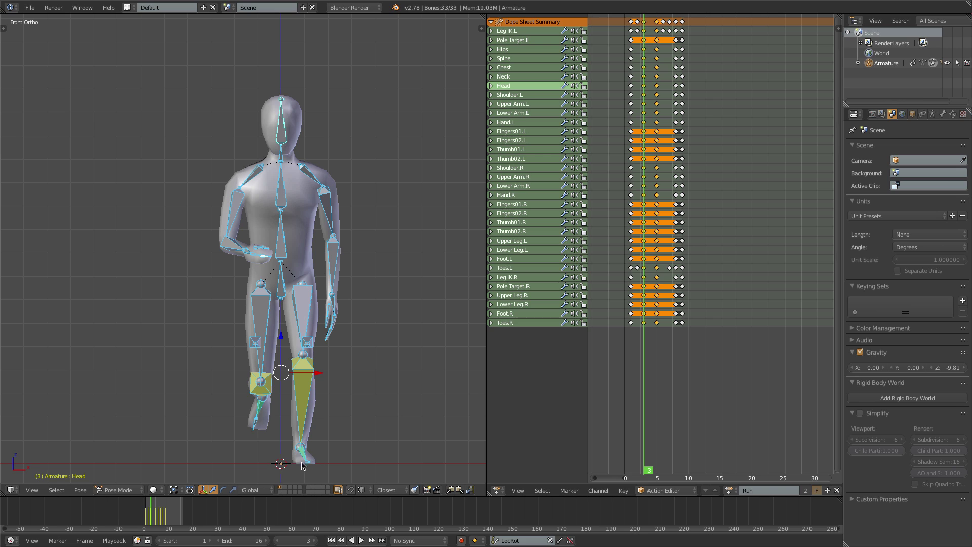
pyautogui.rightClick(285, 282)
pyautogui.press('g')
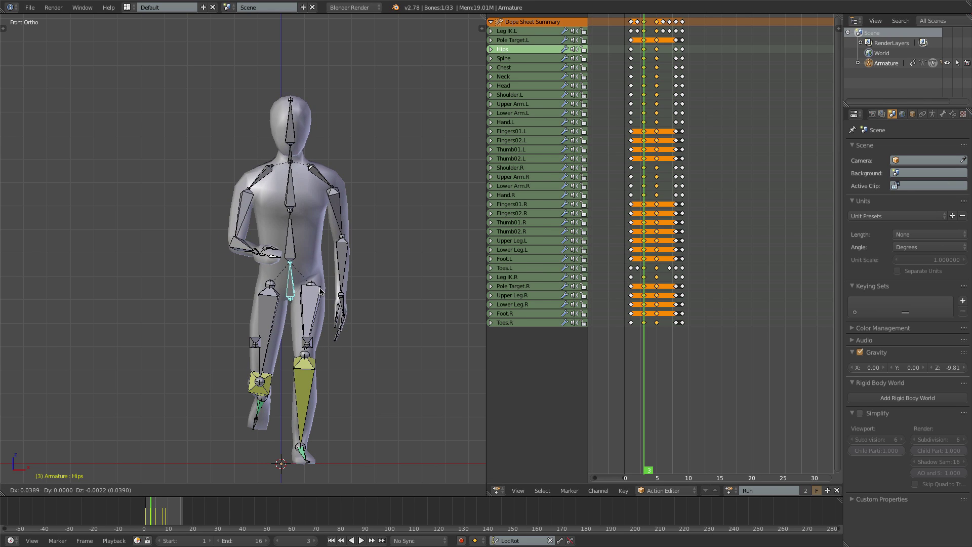
pyautogui.click(321, 292)
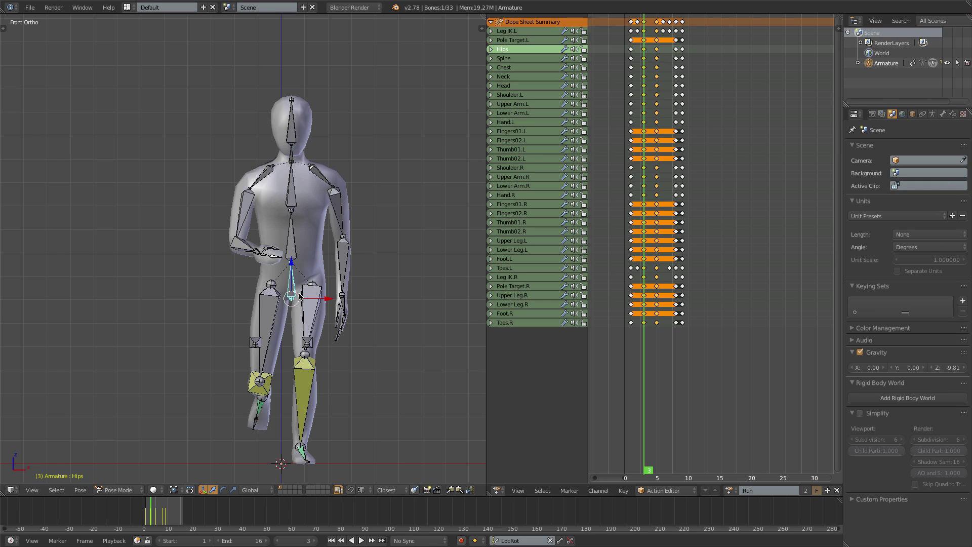
pyautogui.press('g')
pyautogui.press('x')
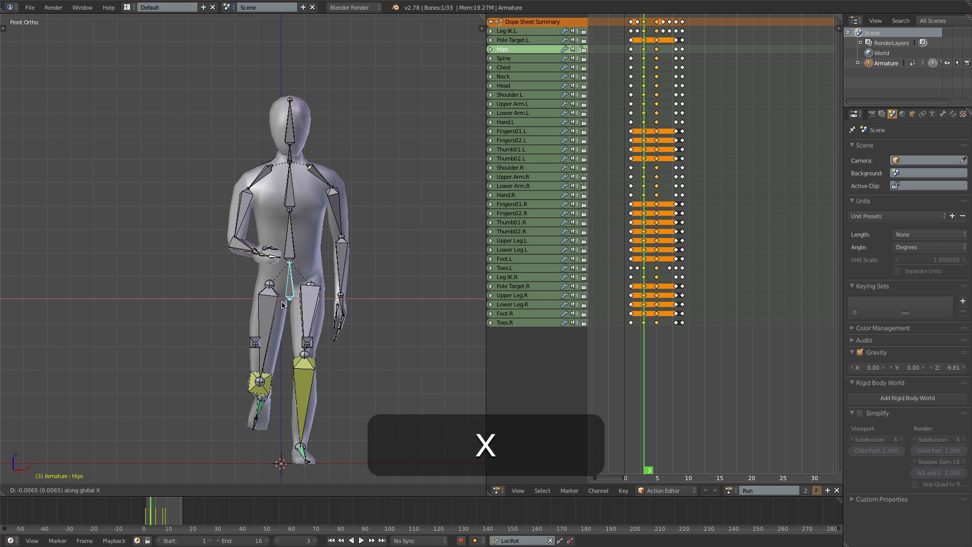
pyautogui.rightClick(280, 305)
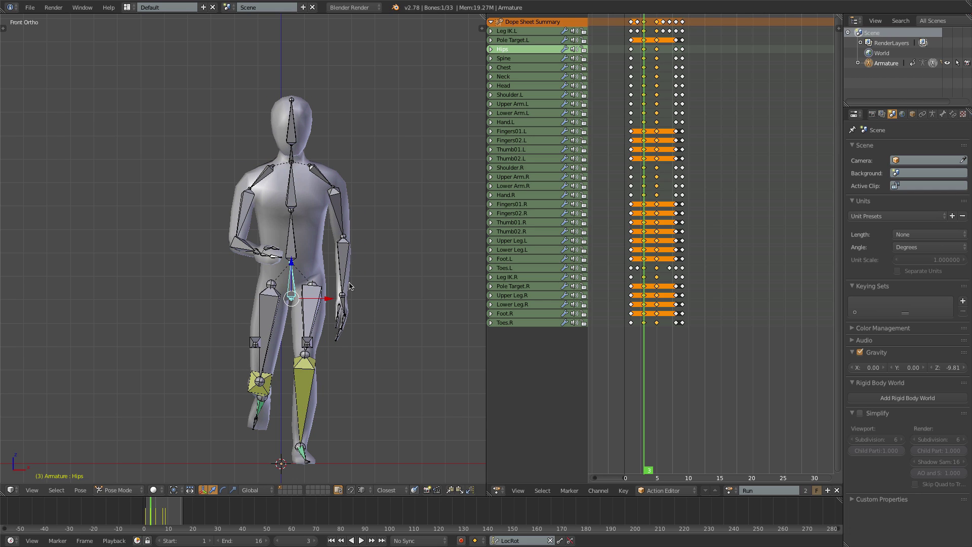
# Step: Select only the Hips keyframes at frames 3, 5 and 8
pyautogui.press('a')
pyautogui.press('b')
pyautogui.moveTo(636, 45); pyautogui.dragTo(681, 51)
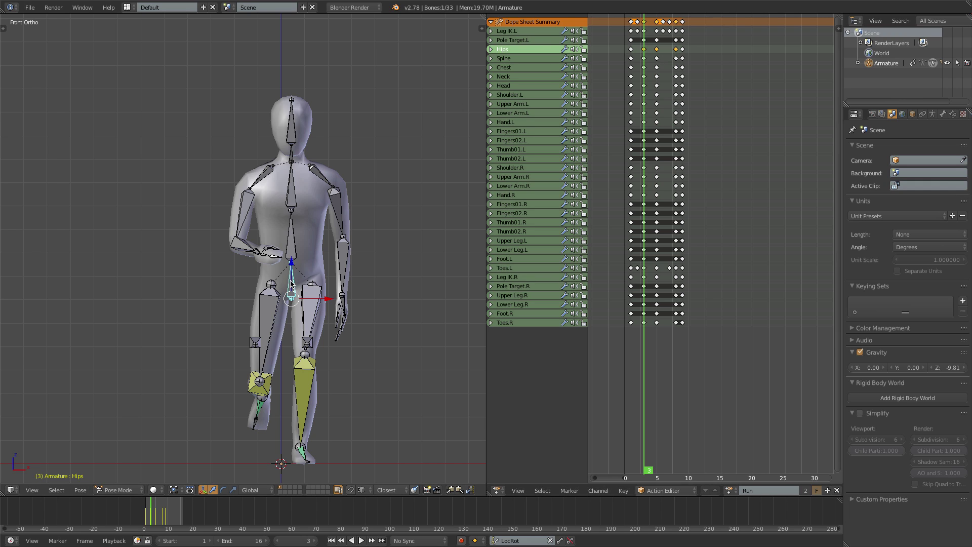
# Step: Try lowering the hips along Z and rotating them in the right side view at frame 3
pyautogui.press('g')
pyautogui.press('z')
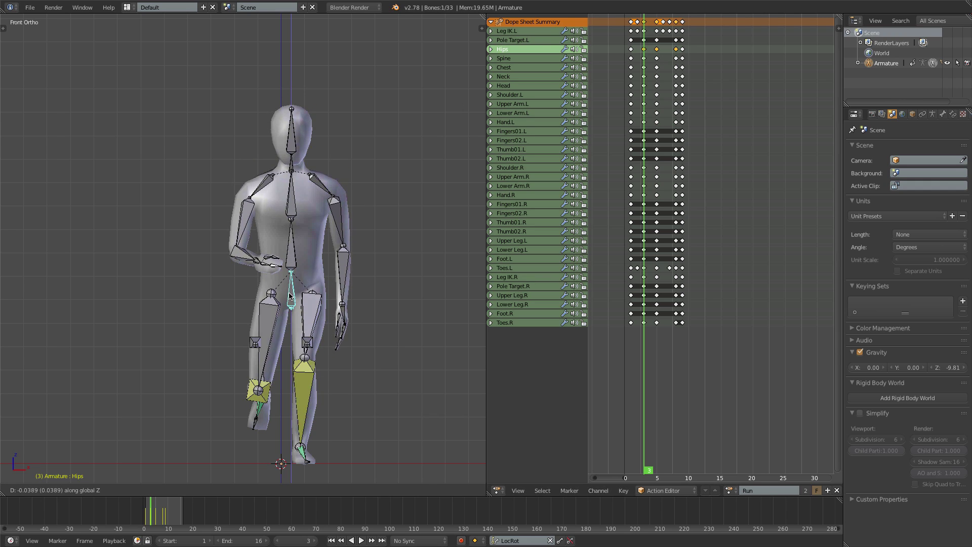
pyautogui.click(290, 296)
pyautogui.press('KP_3')
pyautogui.press('r')
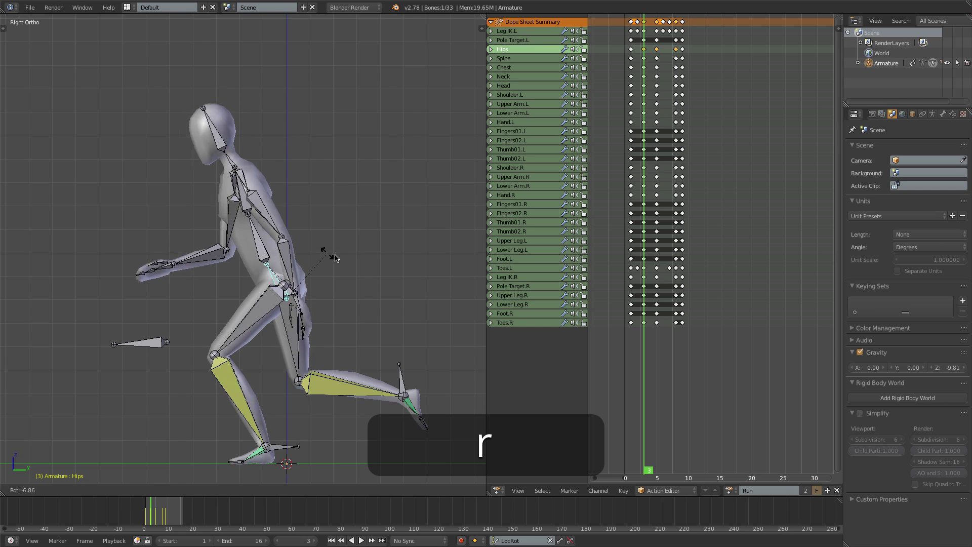
pyautogui.click(294, 248)
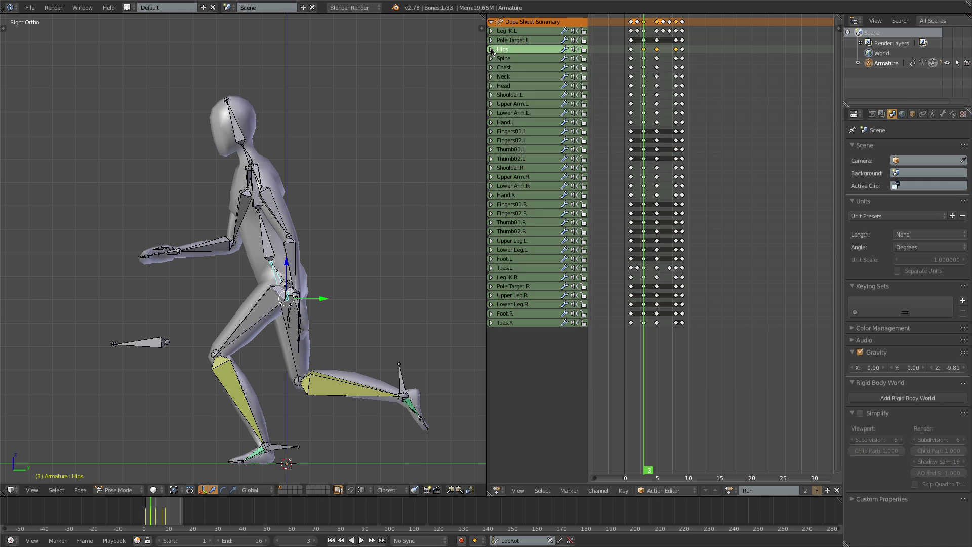
# Step: Expand the Hips channels and delete the X Location keyframes at frames 3, 5 and 8
pyautogui.click(491, 50)
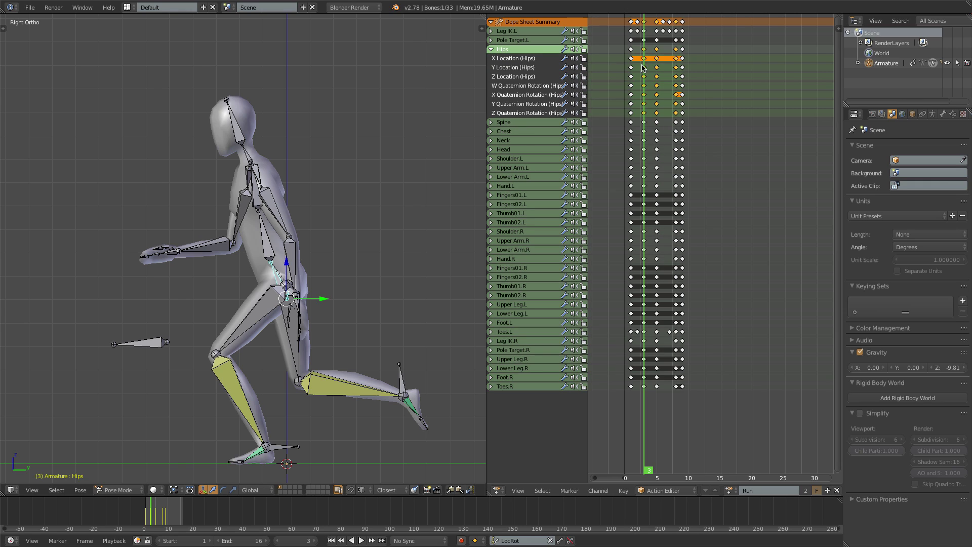
pyautogui.click(524, 59)
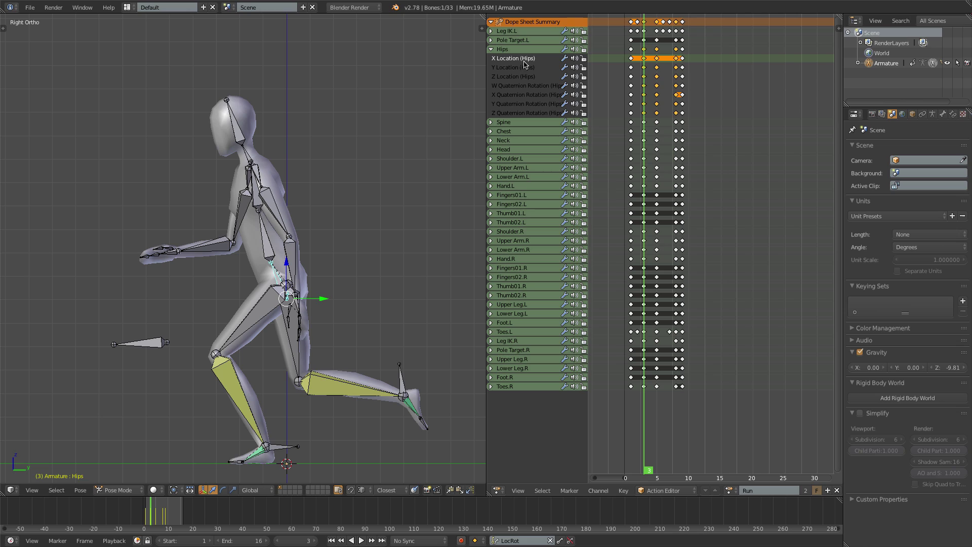
pyautogui.press('a')
pyautogui.press('b')
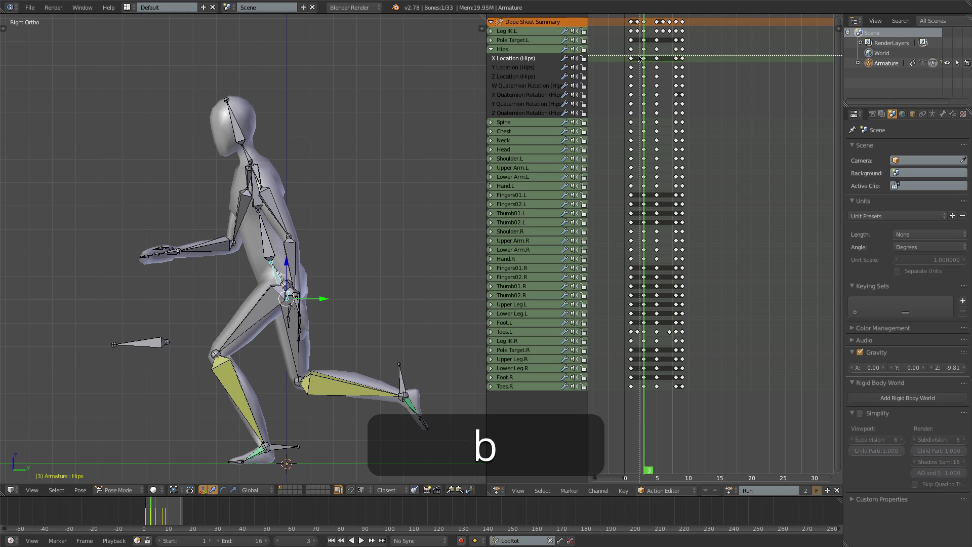
pyautogui.moveTo(636, 56); pyautogui.dragTo(679, 64)
pyautogui.press('x')
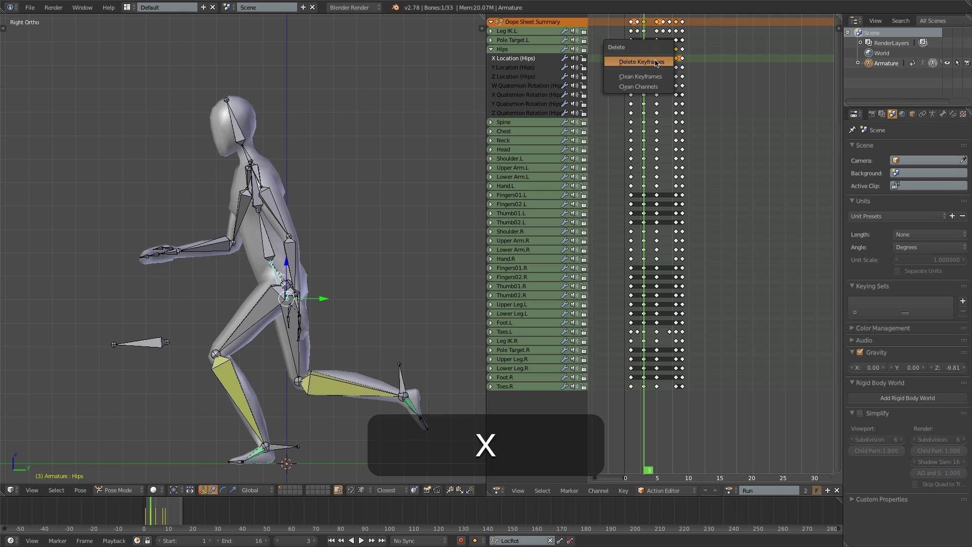
pyautogui.click(656, 62)
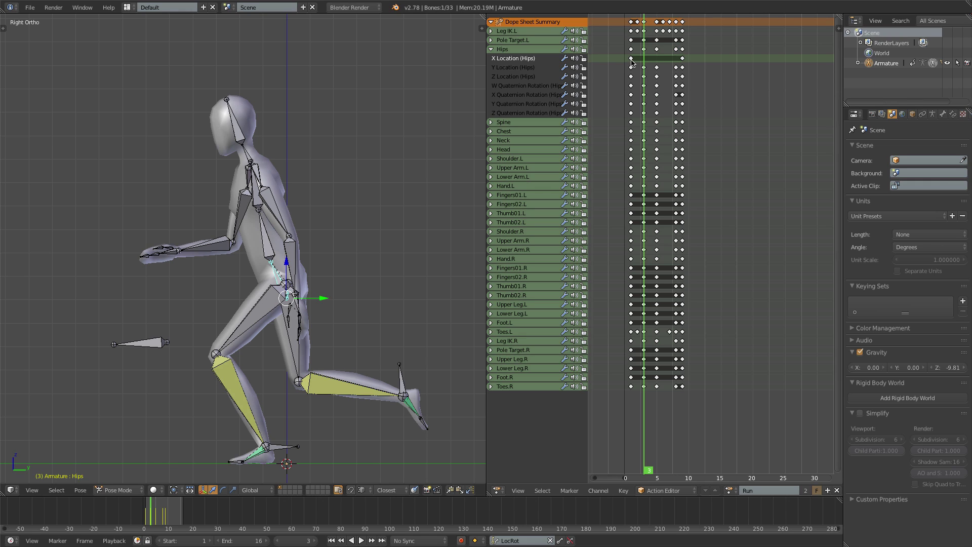
# Step: Scrub between the first and last poses of the half cycle and play it back
pyautogui.click(631, 61)
pyautogui.click(682, 62)
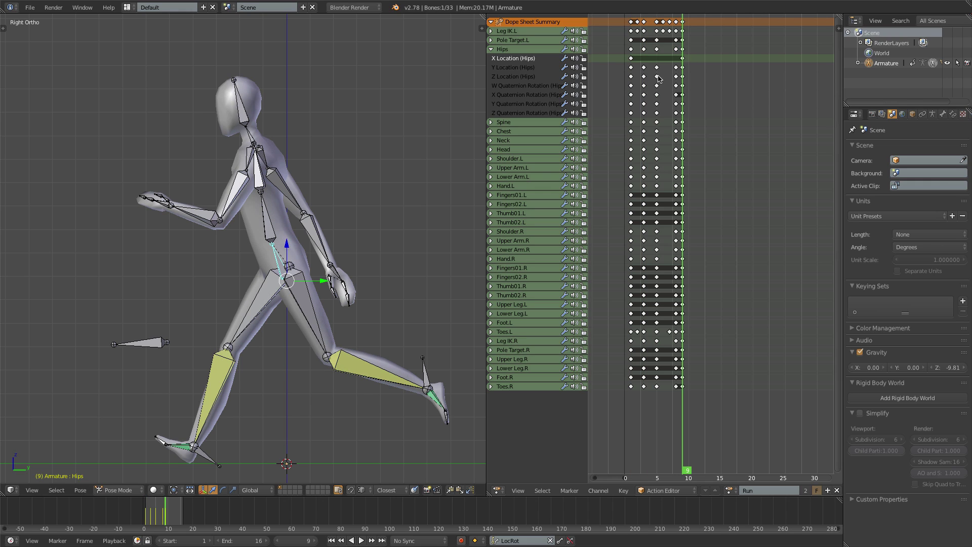
pyautogui.click(642, 62)
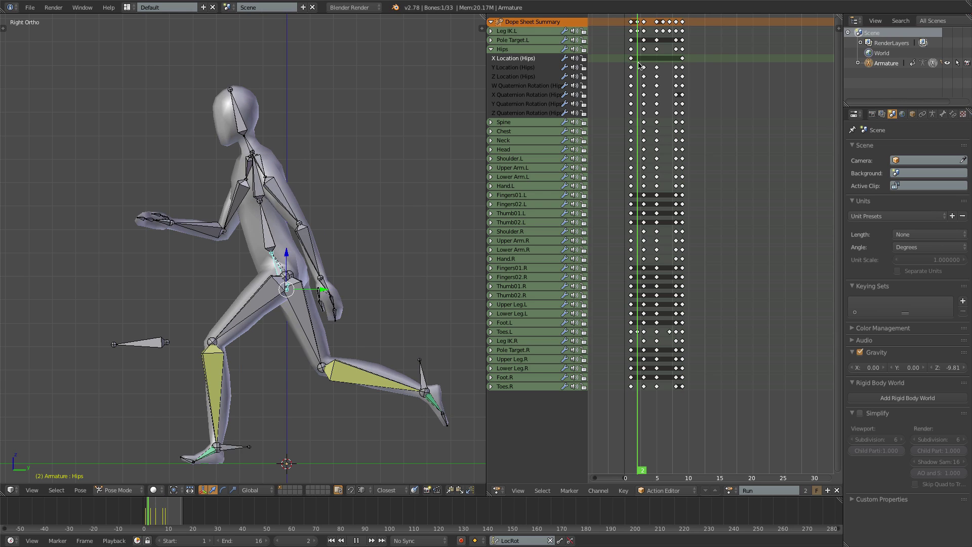
pyautogui.hotkey('alt', 'a')
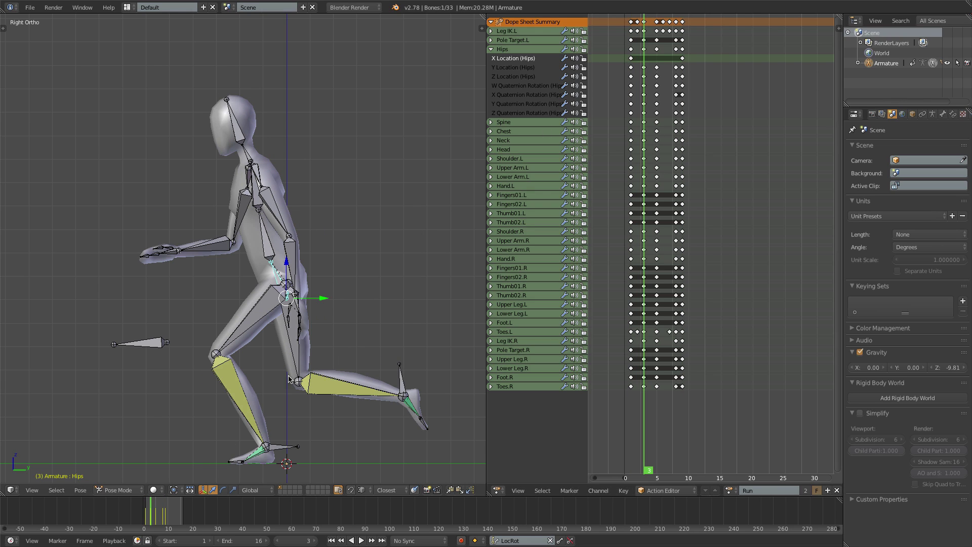
# Step: Move the hips about 0.037 along X over the planted left leg at frame 3 in the front view and keyframe them
pyautogui.rightClick(278, 450)
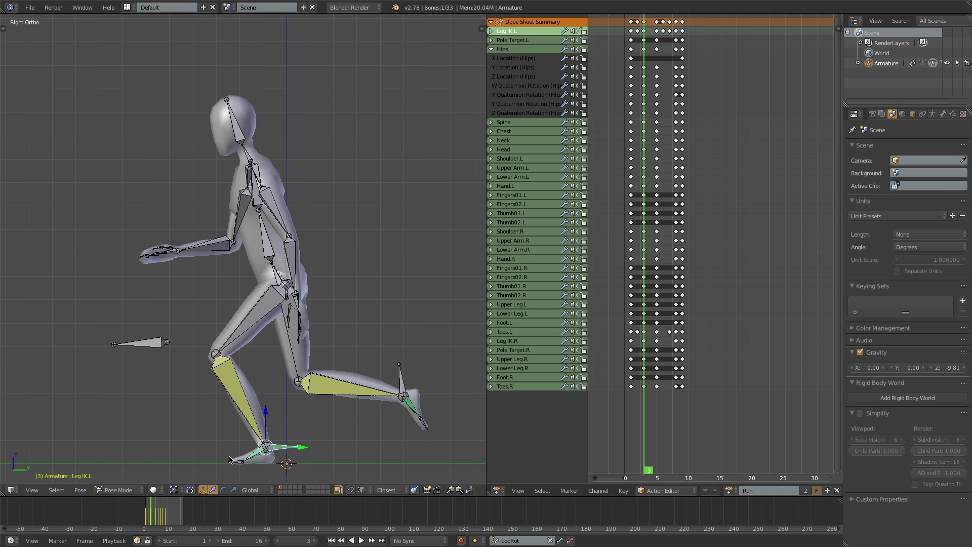
pyautogui.press('KP_1')
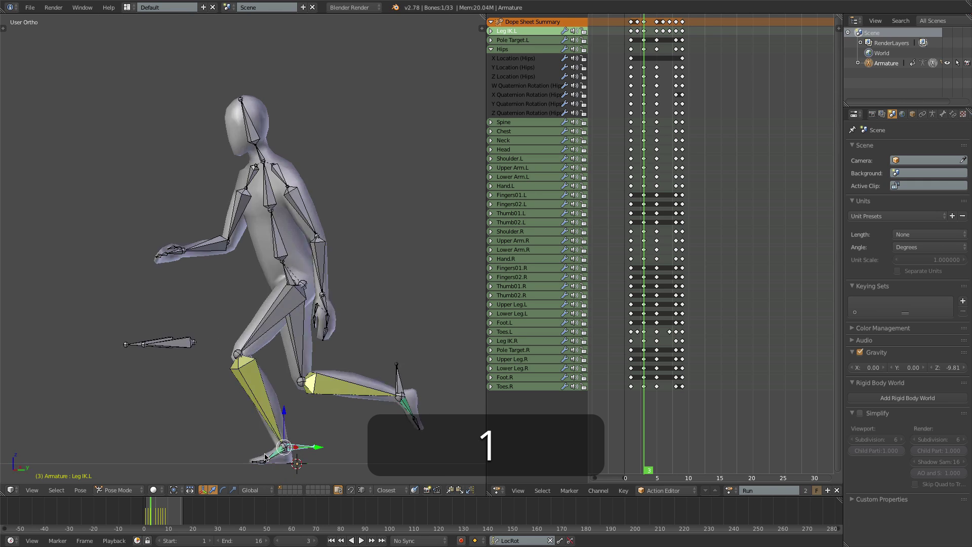
pyautogui.rightClick(283, 291)
pyautogui.press('g')
pyautogui.press('x')
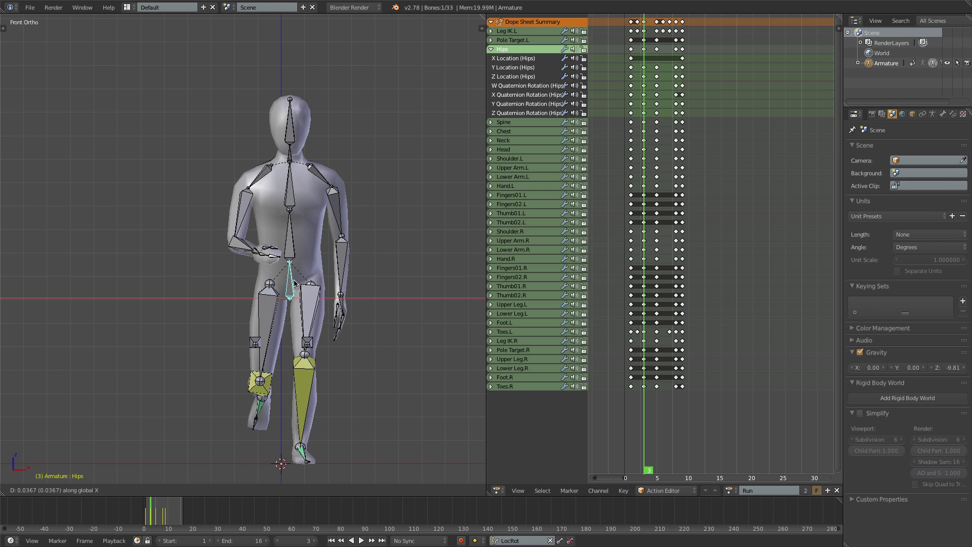
pyautogui.click(294, 282)
pyautogui.press('i')
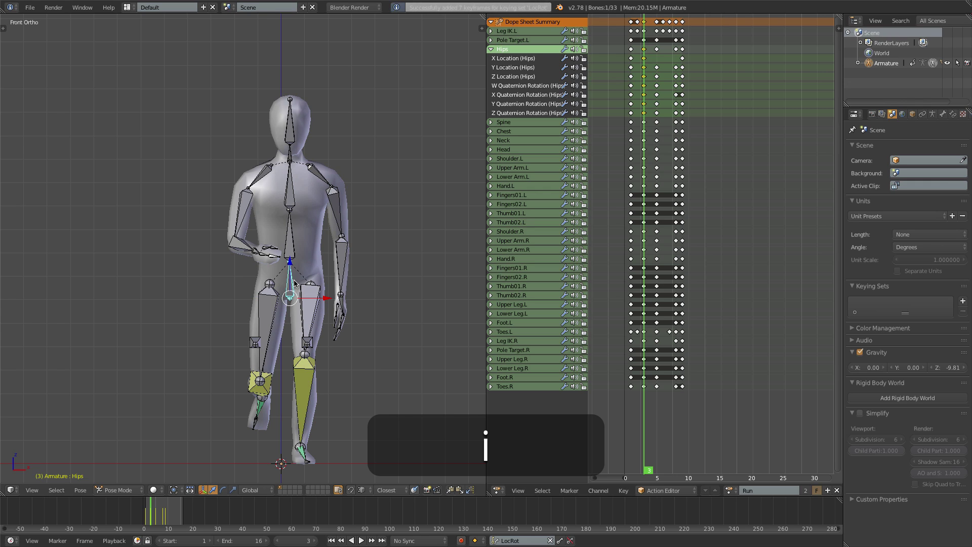
# Step: Move the hips about 0.009 along X over the planted left leg at frame 5 in the front view and keyframe them
pyautogui.press('Left')
pyautogui.press('Left')
pyautogui.press('Right')
pyautogui.press('Right')
pyautogui.press('Right')
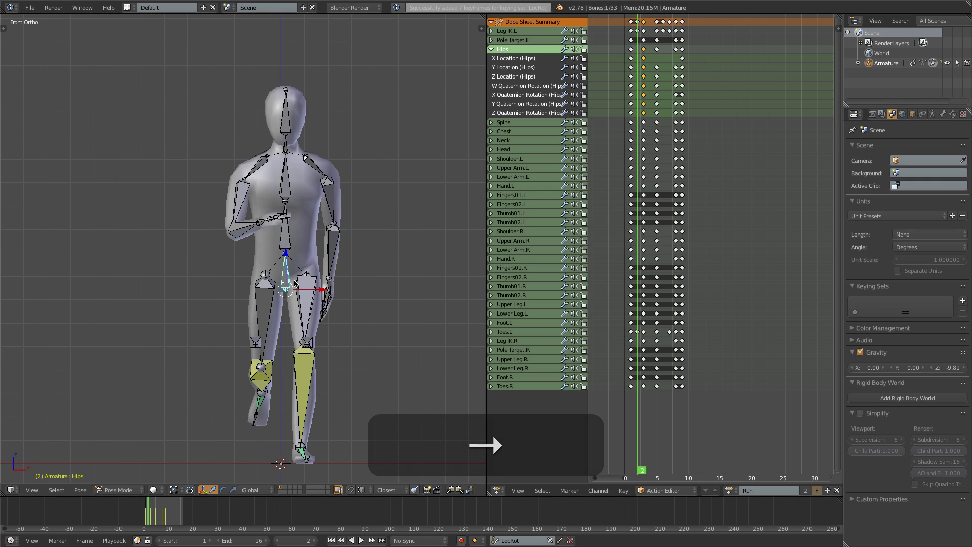
pyautogui.press('Right')
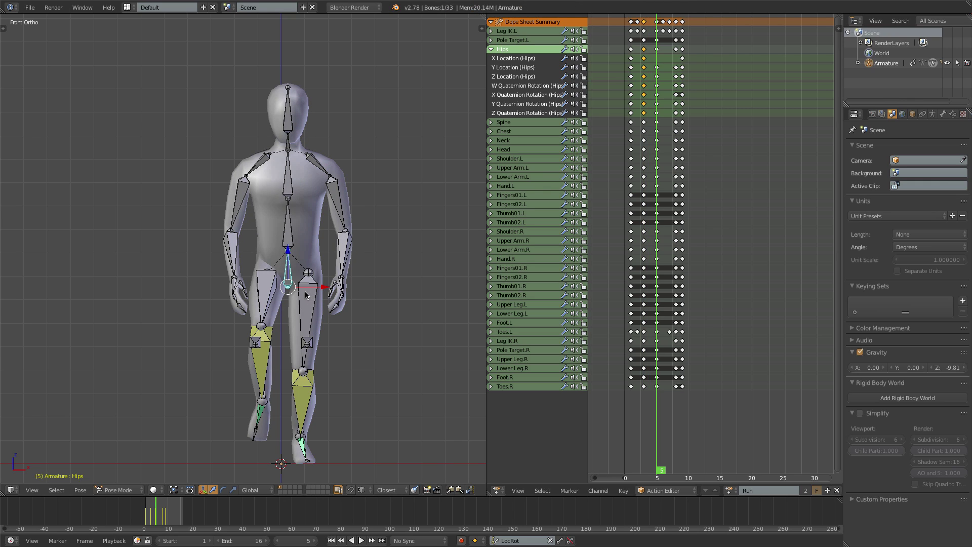
pyautogui.press('g')
pyautogui.press('x')
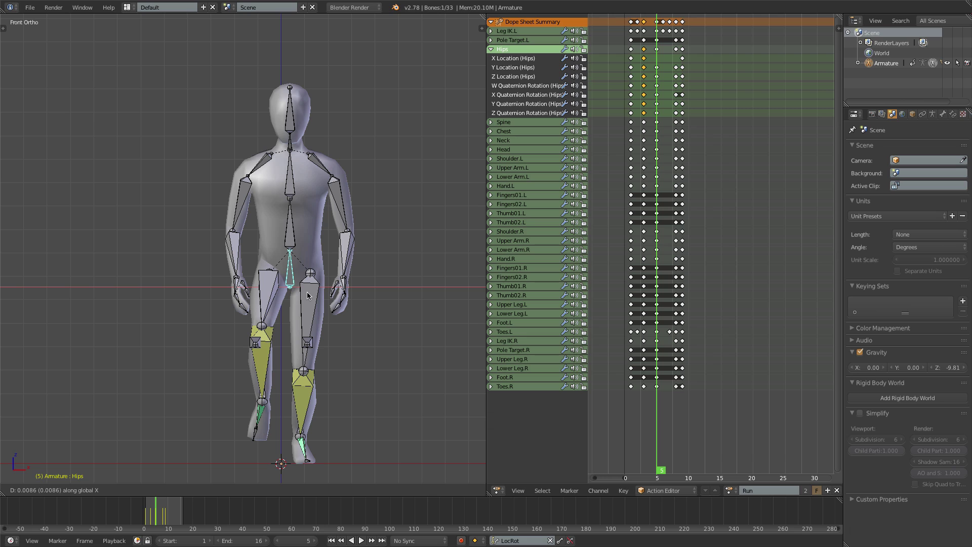
pyautogui.click(307, 292)
# Step: Step through the half cycle's frames in the front view to examine the hips' sideways shift
pyautogui.press('Right')
pyautogui.press('Right')
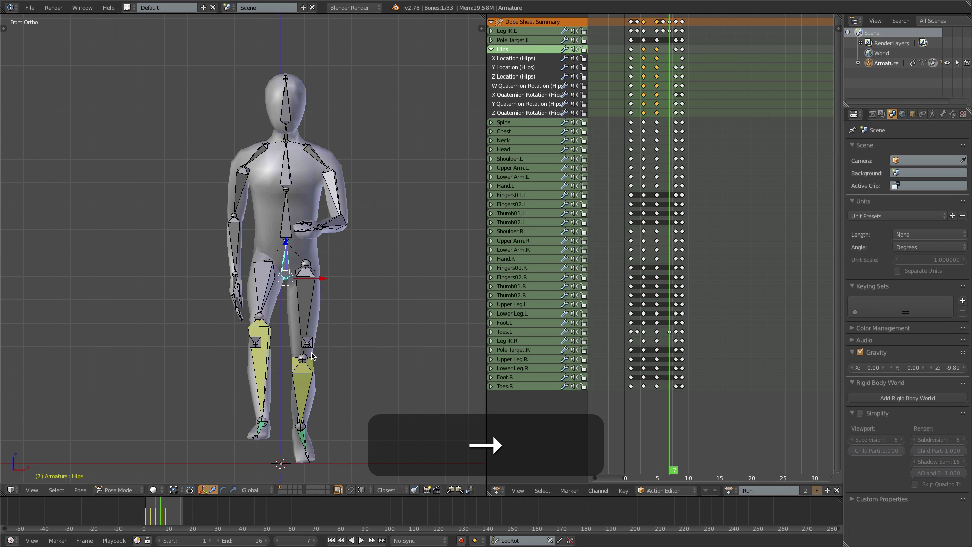
pyautogui.press('Right')
pyautogui.press('Right')
pyautogui.press('Left')
pyautogui.press('Left')
pyautogui.press('Left')
pyautogui.press('Left')
pyautogui.press('Left')
pyautogui.press('Left')
pyautogui.press('Left')
pyautogui.press('Left')
# Step: Move the hips back along X toward the centre line at frame 3 and keyframe them
pyautogui.press('Right')
pyautogui.press('Right')
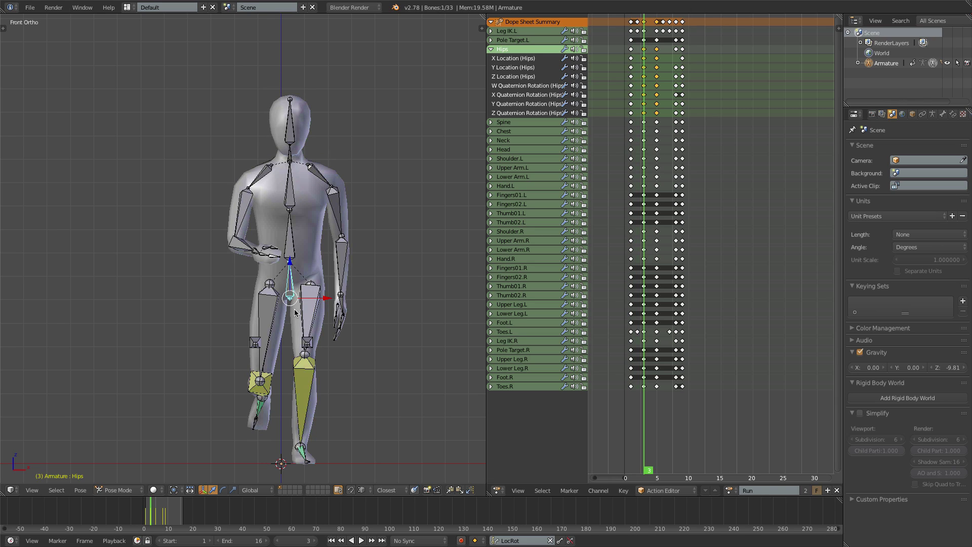
pyautogui.press('g')
pyautogui.press('x')
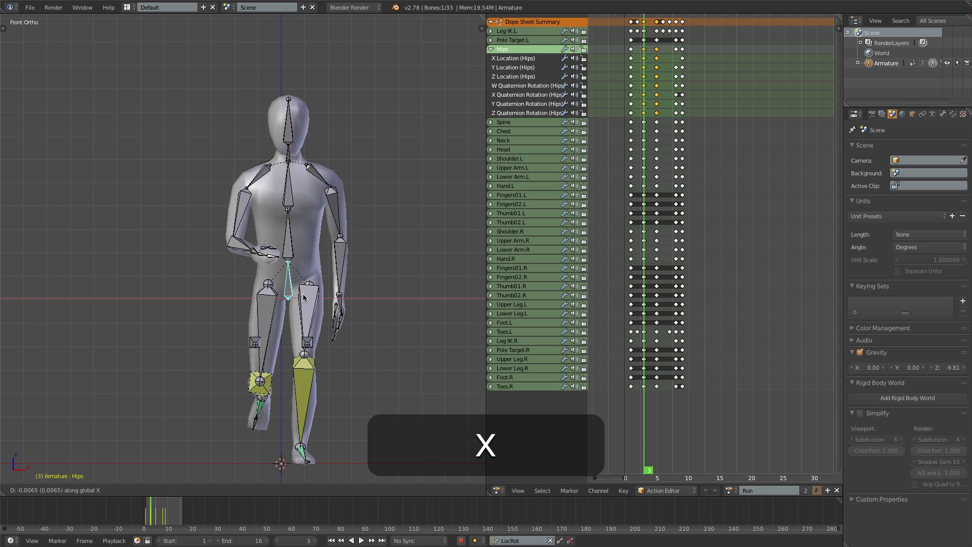
pyautogui.click(301, 297)
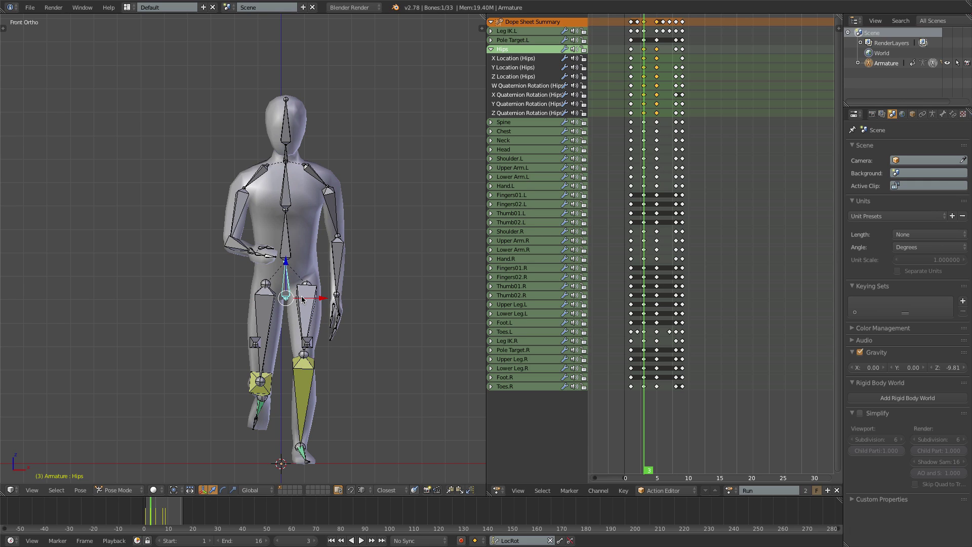
pyautogui.press('i')
# Step: Move the hips about 0.022 back along X toward the centre line at frame 5 and keyframe them
pyautogui.press('Right')
pyautogui.press('Right')
pyautogui.press('g')
pyautogui.press('x')
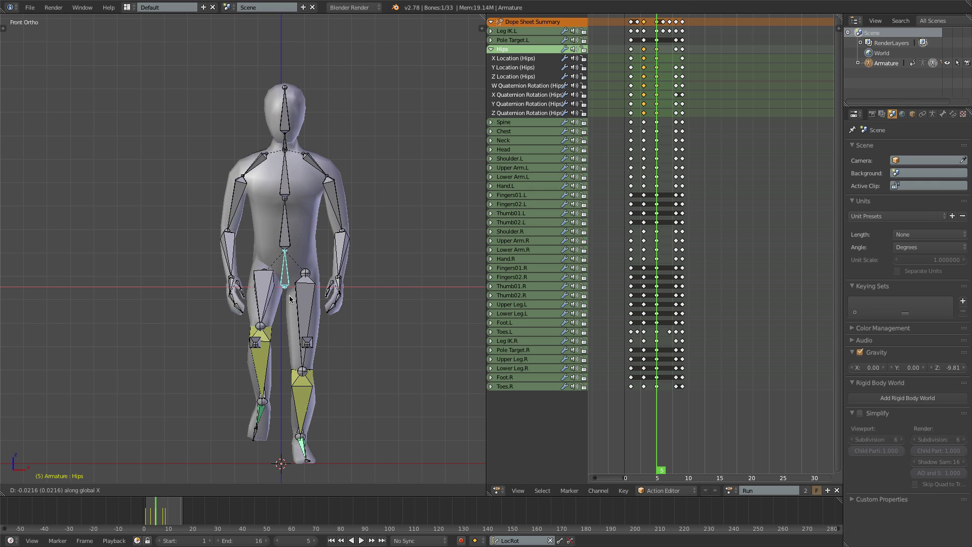
pyautogui.click(290, 299)
pyautogui.press('i')
# Step: Step back and forth through frames 1 to 9 in the front view to examine the reduced hip sway
pyautogui.press('Left')
pyautogui.press('Left')
pyautogui.press('Left')
pyautogui.press('Left')
pyautogui.press('Right')
pyautogui.press('Right')
pyautogui.press('Right')
pyautogui.press('Right')
pyautogui.press('Right')
pyautogui.press('Right')
pyautogui.press('Right')
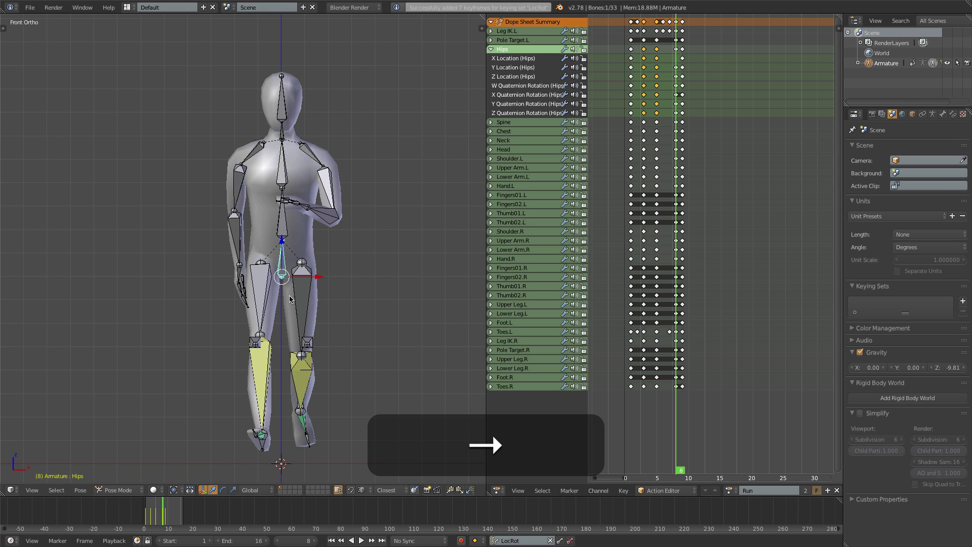
pyautogui.press('Left')
pyautogui.press('Left')
pyautogui.press('Left')
pyautogui.press('Left')
pyautogui.press('Left')
pyautogui.press('Left')
pyautogui.press('Left')
pyautogui.press('Right')
pyautogui.press('Right')
pyautogui.press('Right')
pyautogui.press('Right')
pyautogui.press('Right')
pyautogui.press('Right')
pyautogui.press('Right')
pyautogui.press('Right')
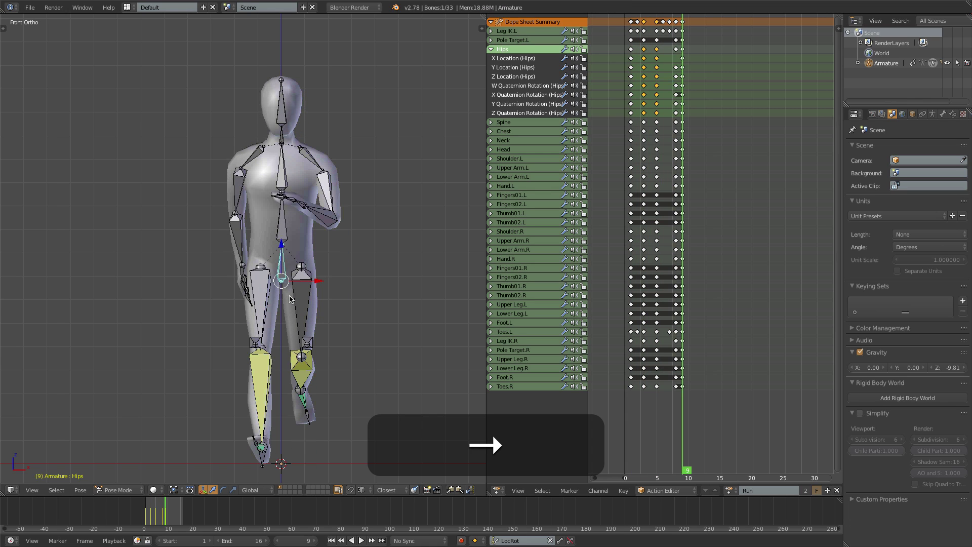
# Step: Rotate the right hand about 20° at frame 3 in the right side view
pyautogui.press('KP_3')
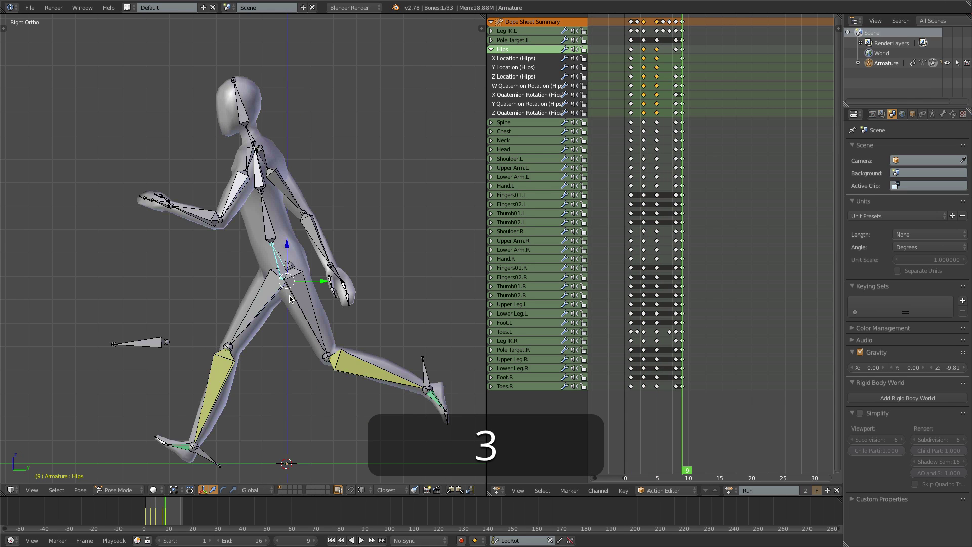
pyautogui.rightClick(337, 277)
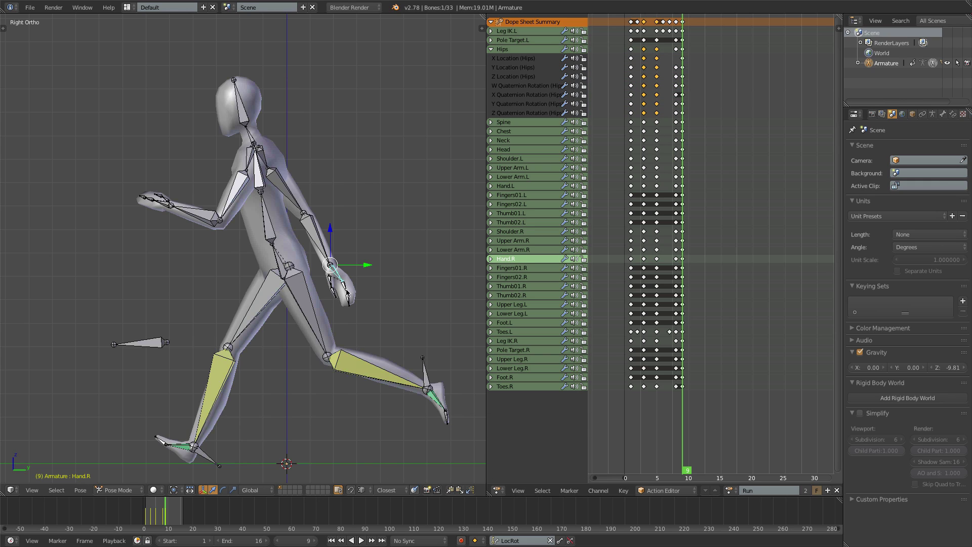
pyautogui.press('Left')
pyautogui.press('Left')
pyautogui.press('Left')
pyautogui.press('Left')
pyautogui.press('Left')
pyautogui.press('Left')
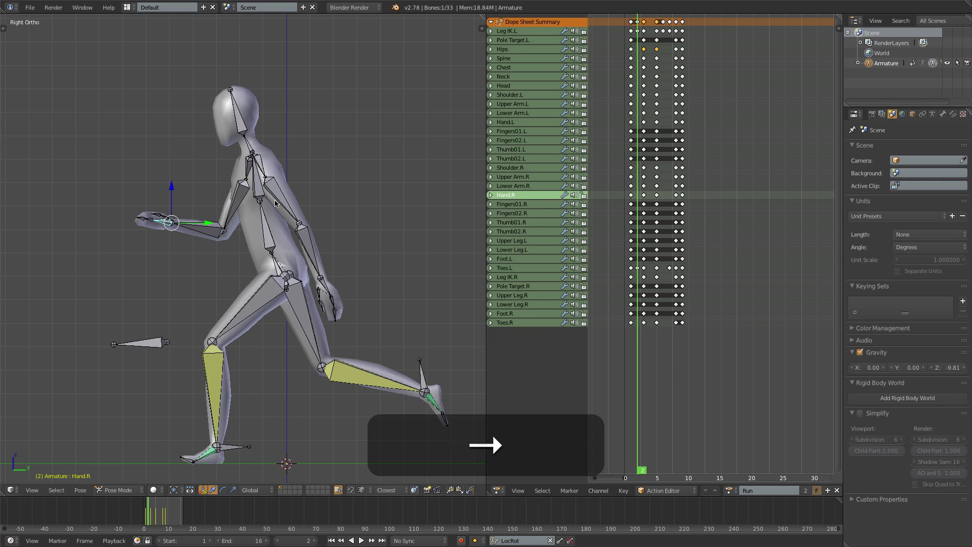
pyautogui.press('r')
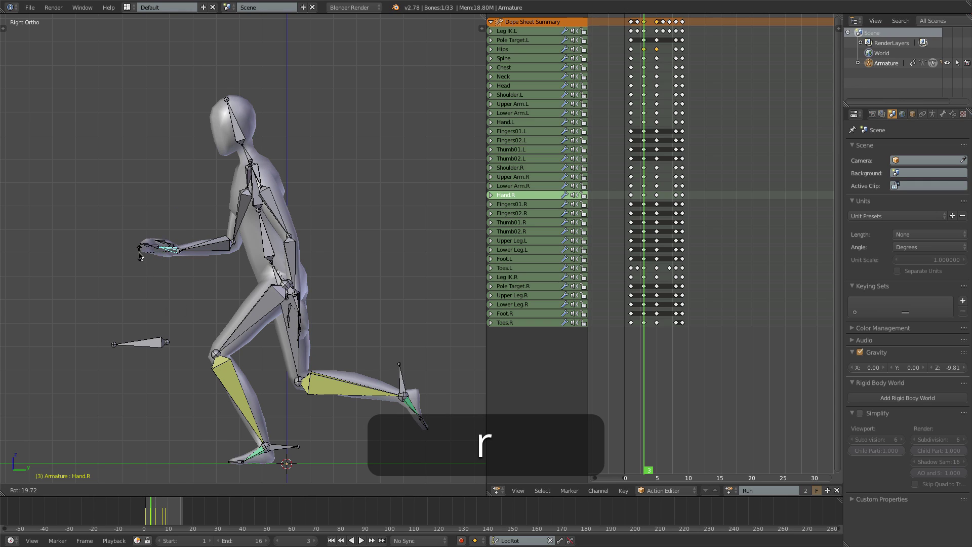
pyautogui.click(149, 261)
# Step: Rotate the left hand about -13° at frame 3 and keyframe both hands together with the right lower arm
pyautogui.rightClick(301, 296)
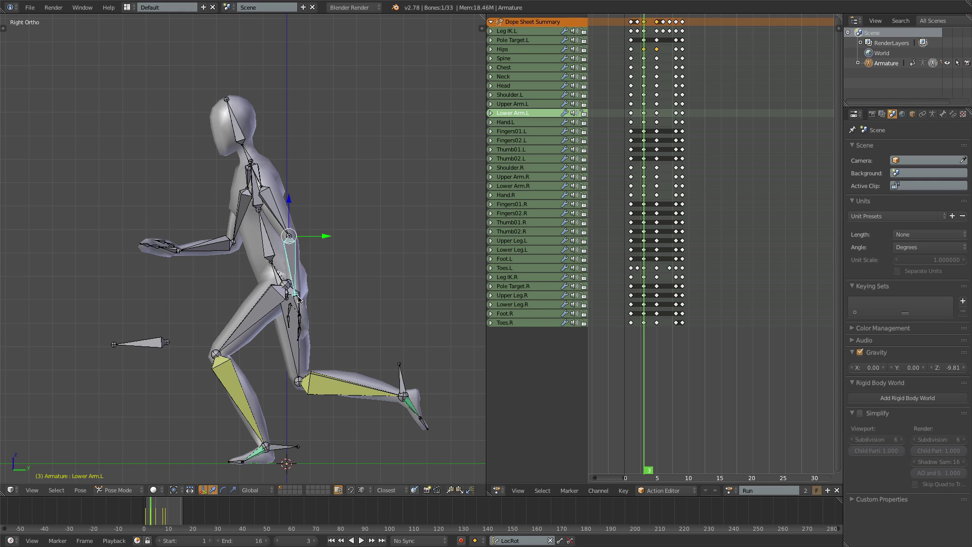
pyautogui.rightClick(298, 300)
pyautogui.press('r')
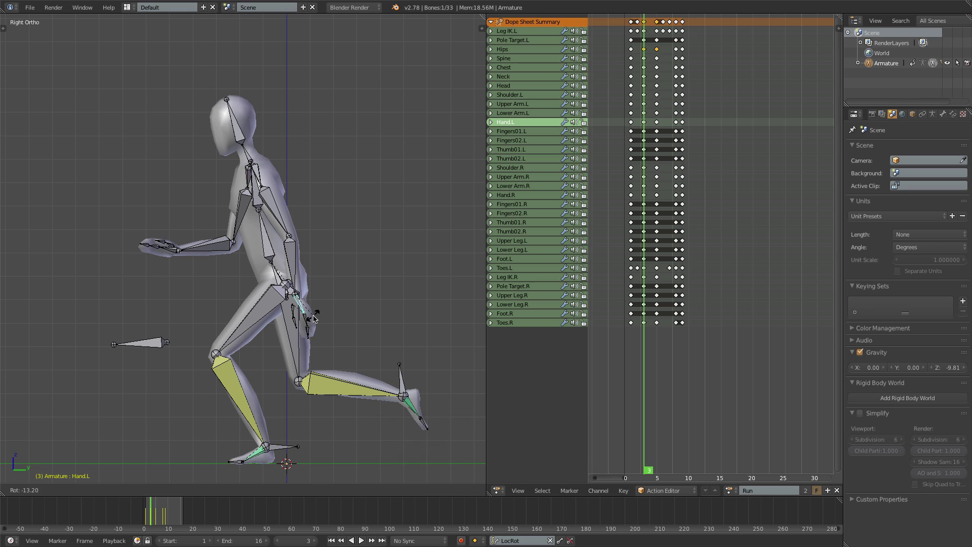
pyautogui.click(314, 316)
pyautogui.keyDown('shift'); pyautogui.rightClick(167, 249); pyautogui.keyUp('shift')
pyautogui.keyDown('shift'); pyautogui.rightClick(168, 251); pyautogui.keyUp('shift')
pyautogui.press('i')
# Step: Copy all keyframes of the half cycle and paste them mirrored starting at frame 9
pyautogui.press('Right')
pyautogui.press('Right')
pyautogui.press('Right')
pyautogui.press('Right')
pyautogui.press('Right')
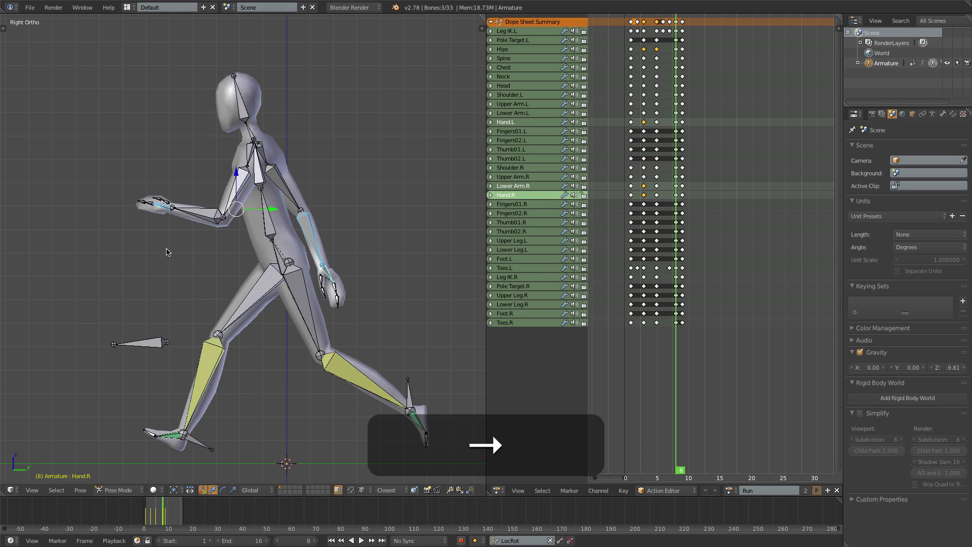
pyautogui.press('Right')
pyautogui.press('Right')
pyautogui.press('a')
pyautogui.hotkey('ctrl', 'c')
pyautogui.click(685, 227)
pyautogui.hotkey('ctrl', 'shift', 'v')
# Step: Play the full run cycle with the bones hidden, examine it from the front and right side, and unhide the bones
pyautogui.hotkey('alt', 'a')
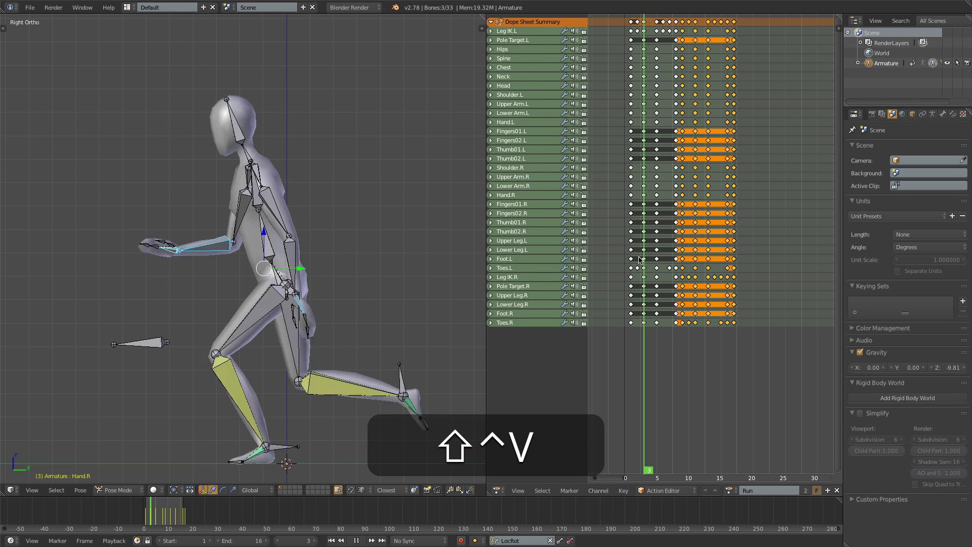
pyautogui.press('a')
pyautogui.press('a')
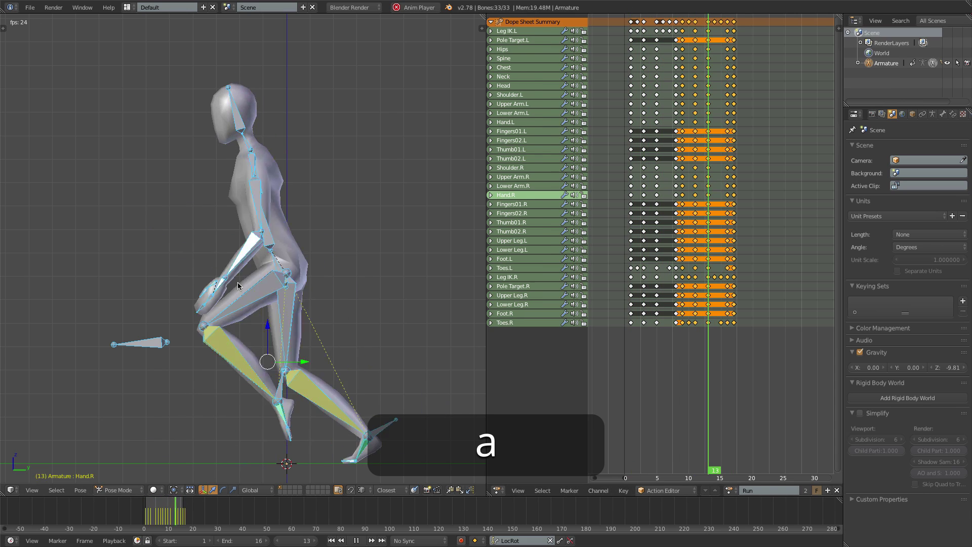
pyautogui.press('h')
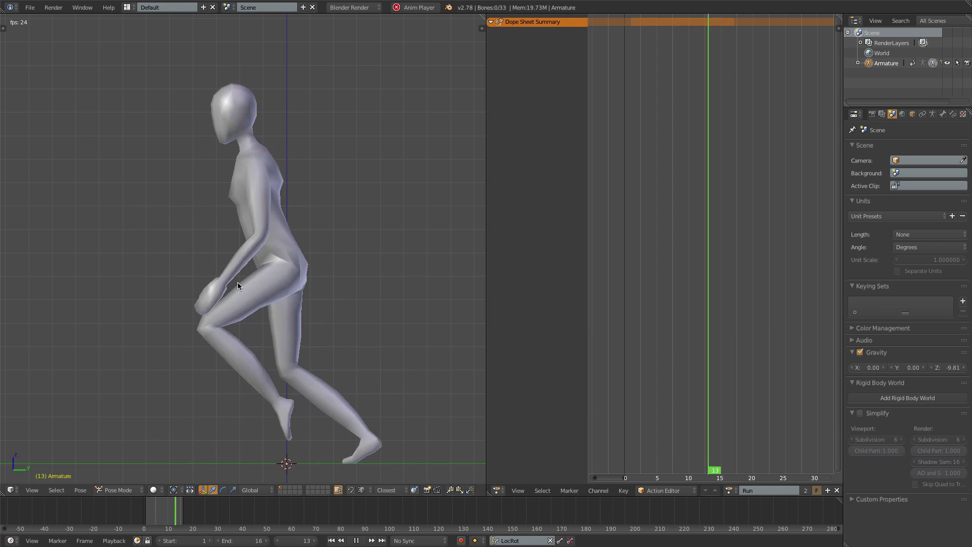
pyautogui.press('KP_1')
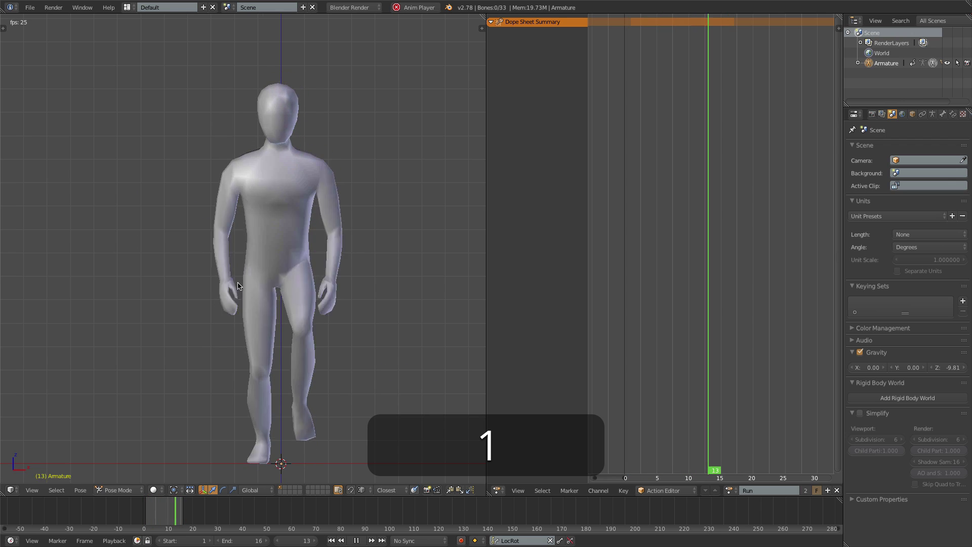
pyautogui.press('KP_3')
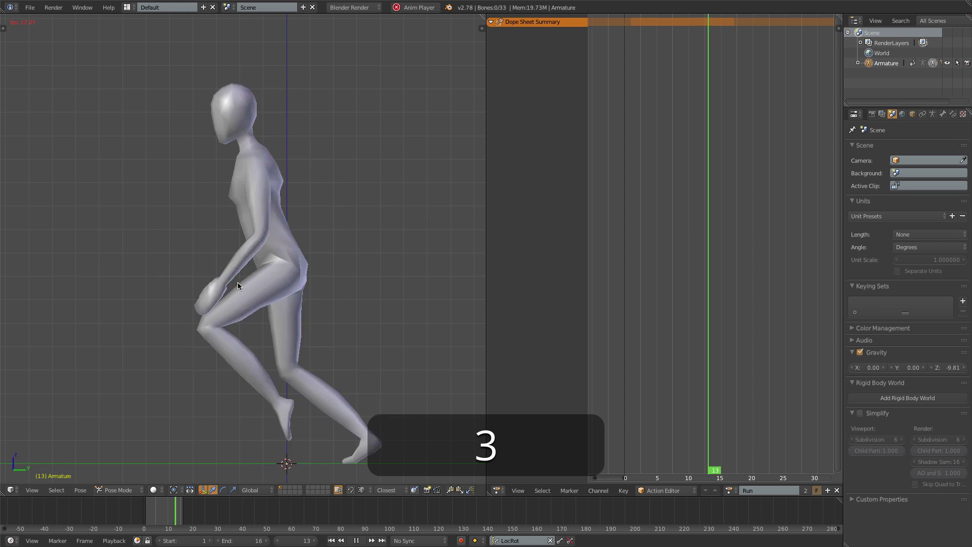
pyautogui.hotkey('alt', 'a')
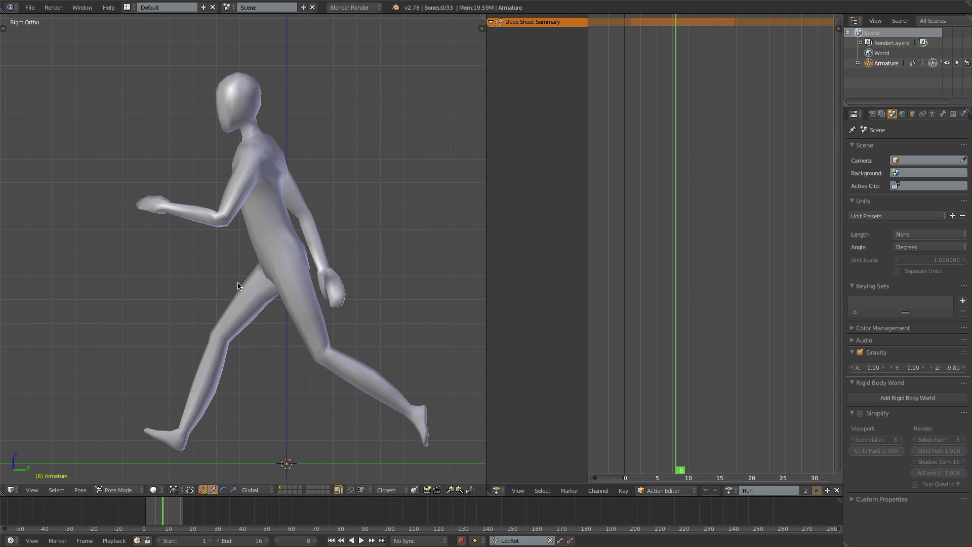
pyautogui.hotkey('alt', 'h')
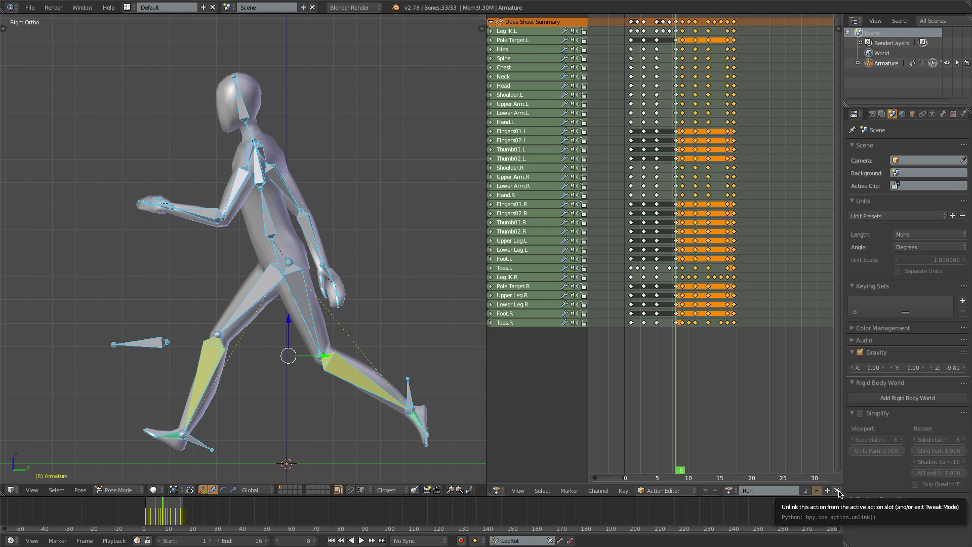
# Step: Unlink the Run action and create a new action named Idle with a fake user
pyautogui.click(838, 491)
pyautogui.click(756, 492)
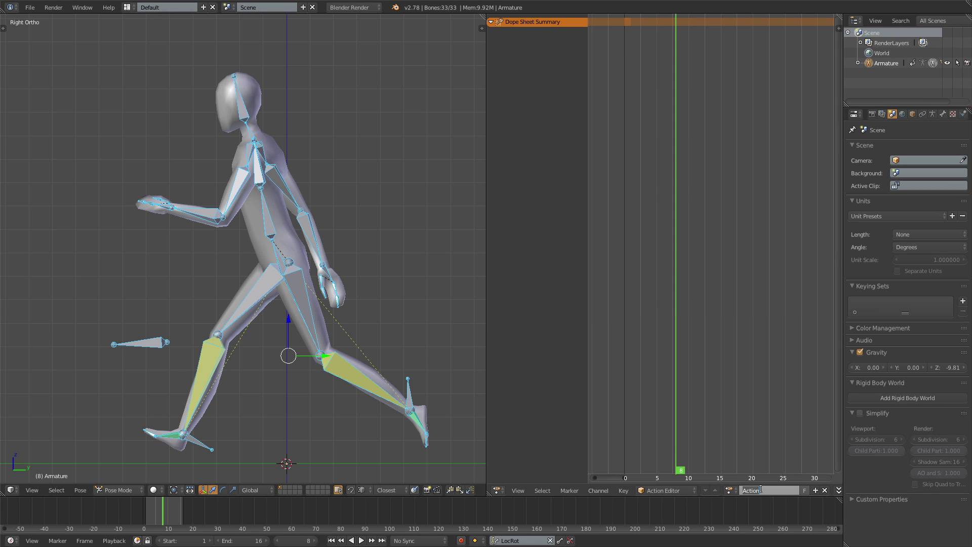
pyautogui.write('Idle')
pyautogui.press('Return')
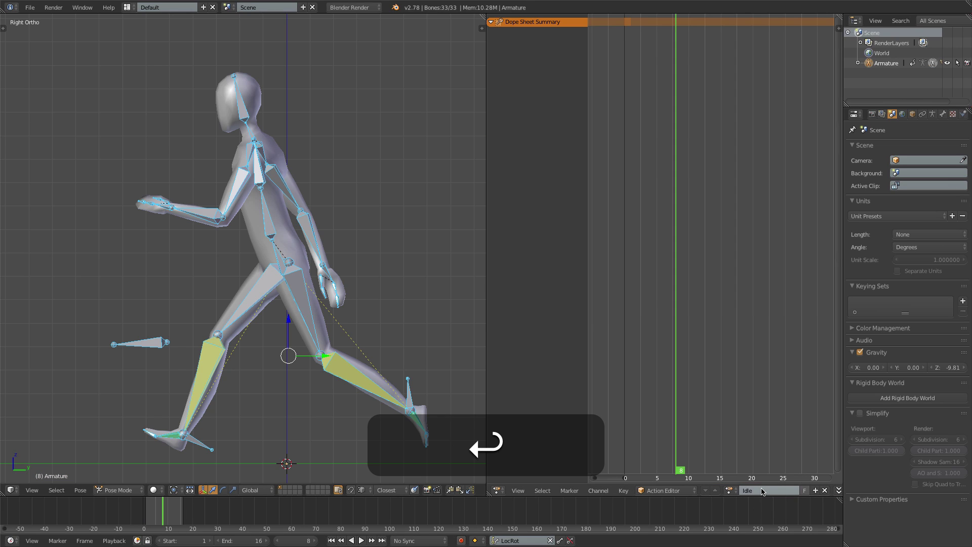
pyautogui.click(806, 491)
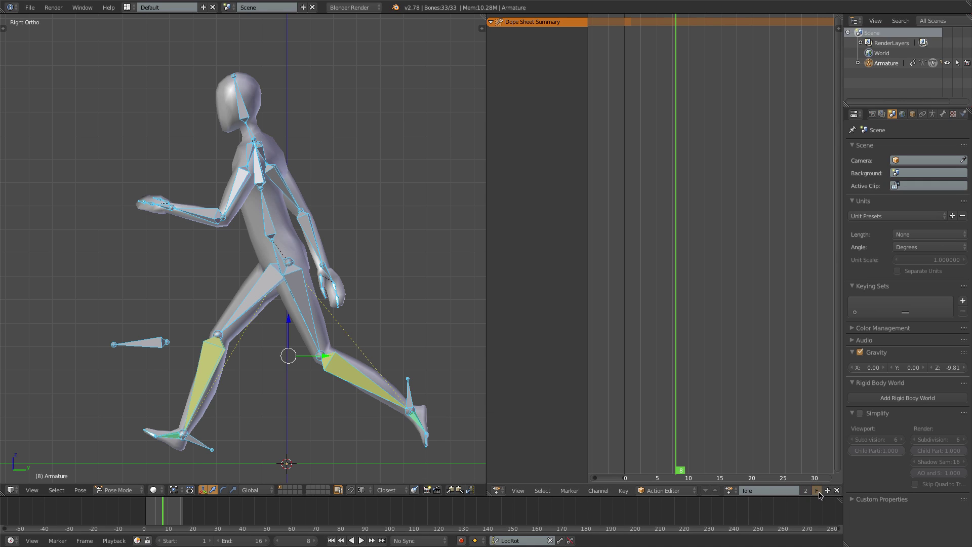
# Step: Reset all bones to their rest pose at frame 1 and show the figure from the front
pyautogui.hotkey('shift', 'Left')
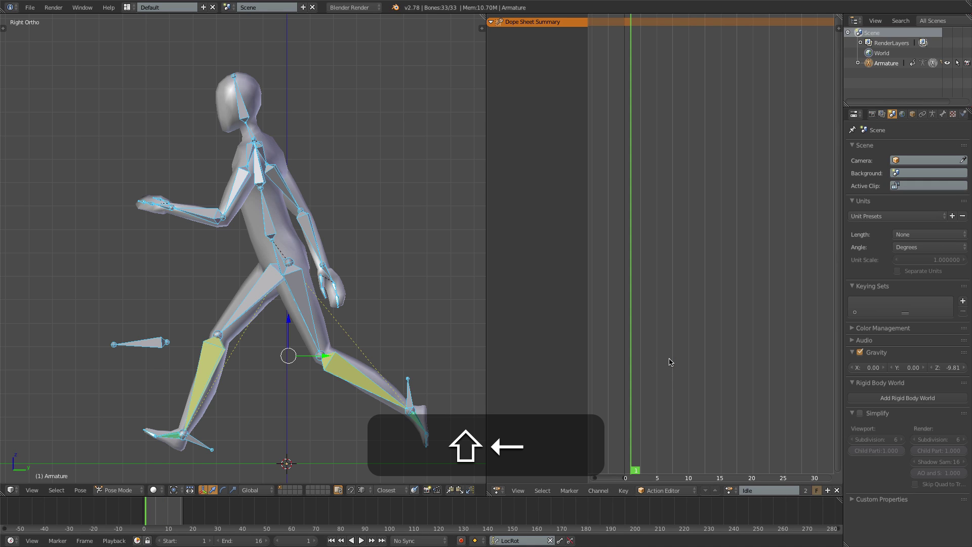
pyautogui.hotkey('alt', 'g')
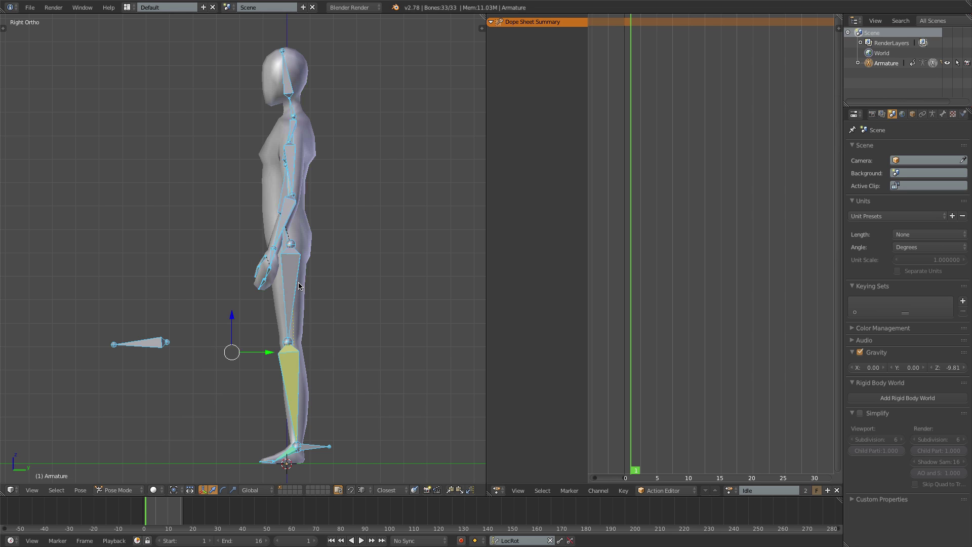
pyautogui.press('KP_1')
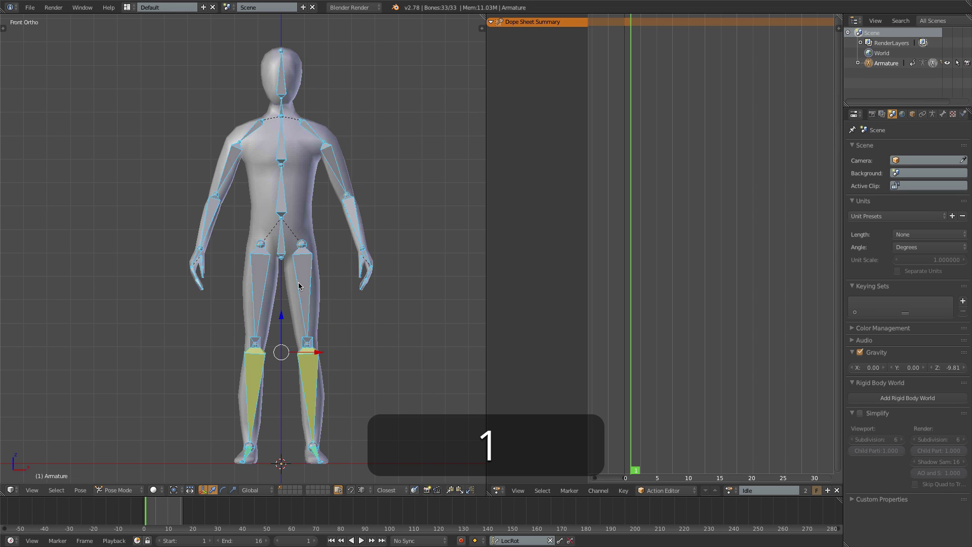
# Step: Lower the hips slightly along Z at frame 1
pyautogui.rightClick(279, 242)
pyautogui.press('g')
pyautogui.press('z')
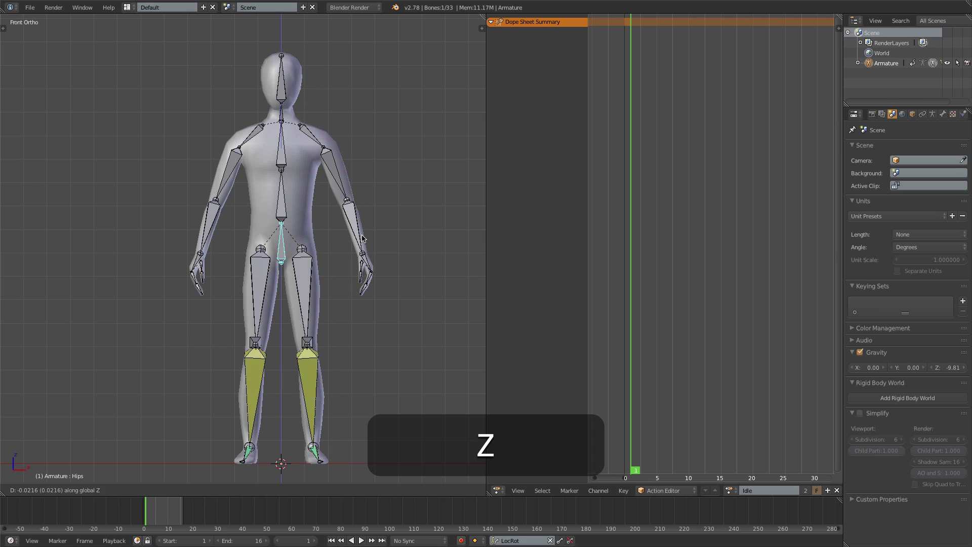
pyautogui.press('Escape')
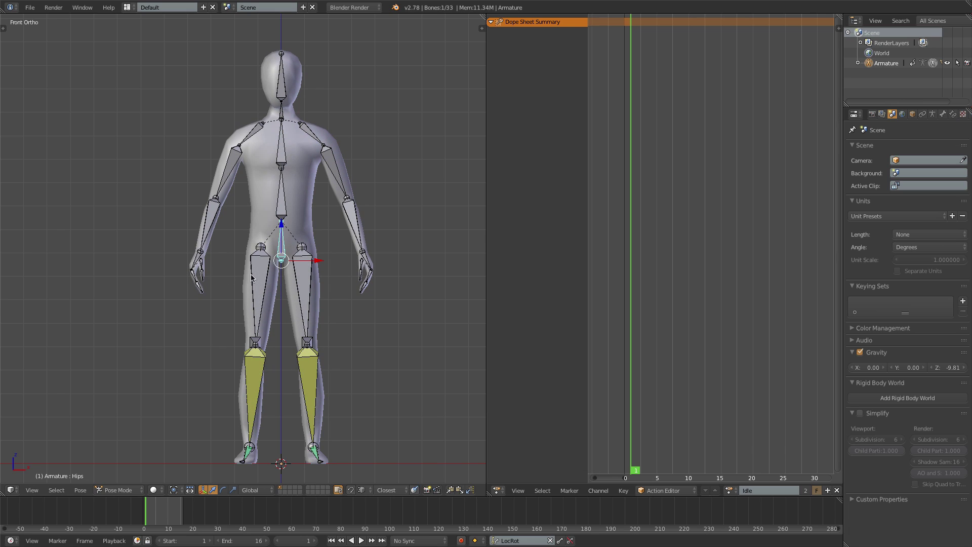
# Step: Rotate the left upper arm, lower arm and hand in the front view so the arm hangs close to the body
pyautogui.rightClick(341, 186)
pyautogui.press('r')
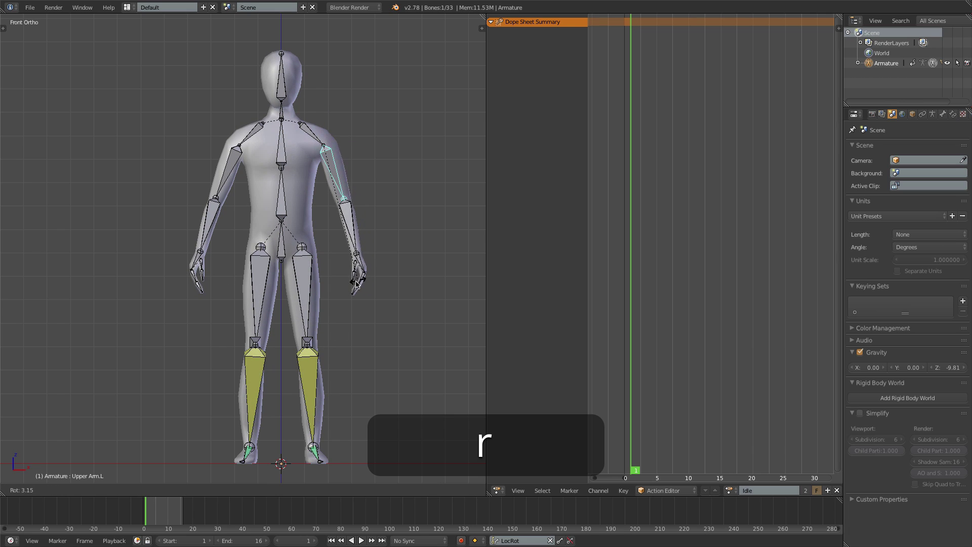
pyautogui.click(348, 259)
pyautogui.press('r')
pyautogui.rightClick(347, 271)
pyautogui.rightClick(337, 286)
pyautogui.press('r')
pyautogui.click(336, 293)
pyautogui.press('r')
pyautogui.rightClick(341, 304)
pyautogui.rightClick(330, 269)
pyautogui.press('r')
pyautogui.click(330, 273)
# Step: Rotate the left lower arm in the right side view so it hangs nearly straight down
pyautogui.rightClick(334, 228)
pyautogui.press('3')
pyautogui.press('r')
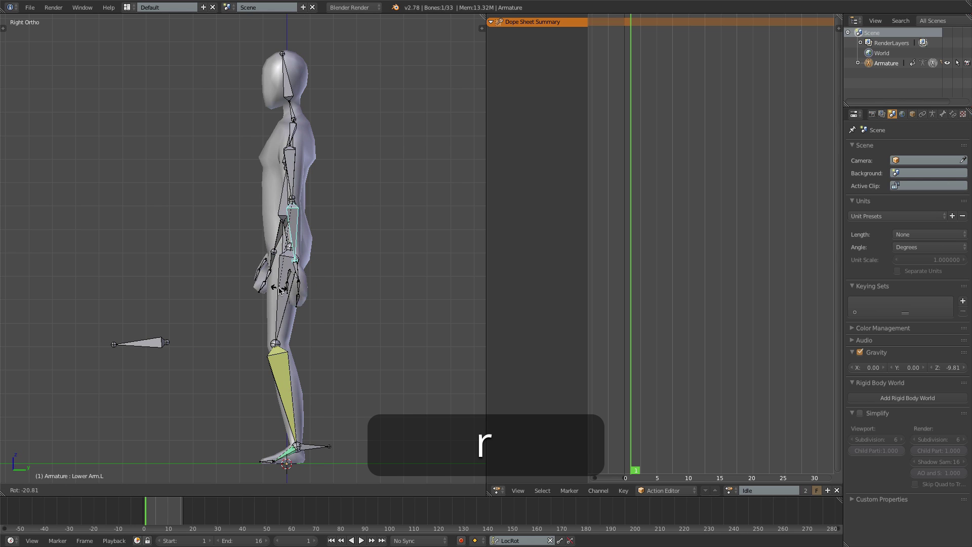
pyautogui.rightClick(482, 446)
# Step: Copy the left arm's pose, including its hand and fingers, and paste it mirrored onto the right arm
pyautogui.press('1')
pyautogui.press('a')
pyautogui.press('b')
pyautogui.moveTo(314, 150); pyautogui.dragTo(370, 324)
pyautogui.press('ctrl')
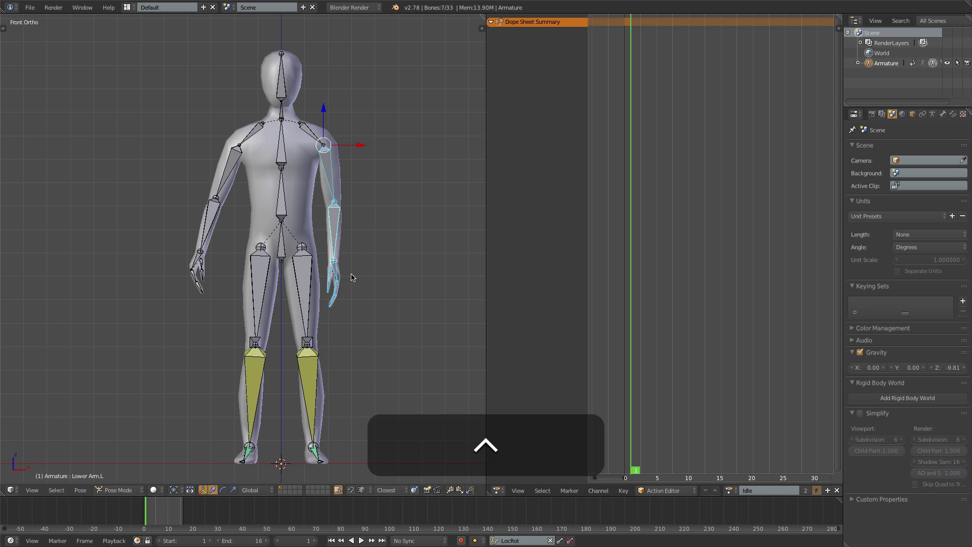
pyautogui.hotkey('ctrl', 'c')
pyautogui.hotkey('ctrl', 'shift', 'v')
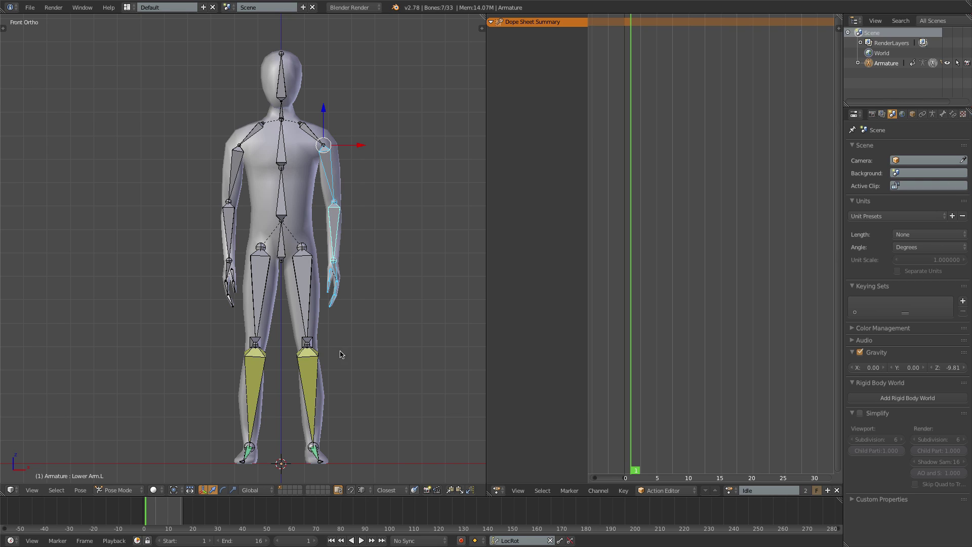
# Step: Move the left leg's IK bone slightly forward along Y and turn the left foot outward
pyautogui.moveTo(330, 386); pyautogui.dragTo(348, 394, button='middle')
pyautogui.rightClick(343, 381)
pyautogui.press('g')
pyautogui.press('y')
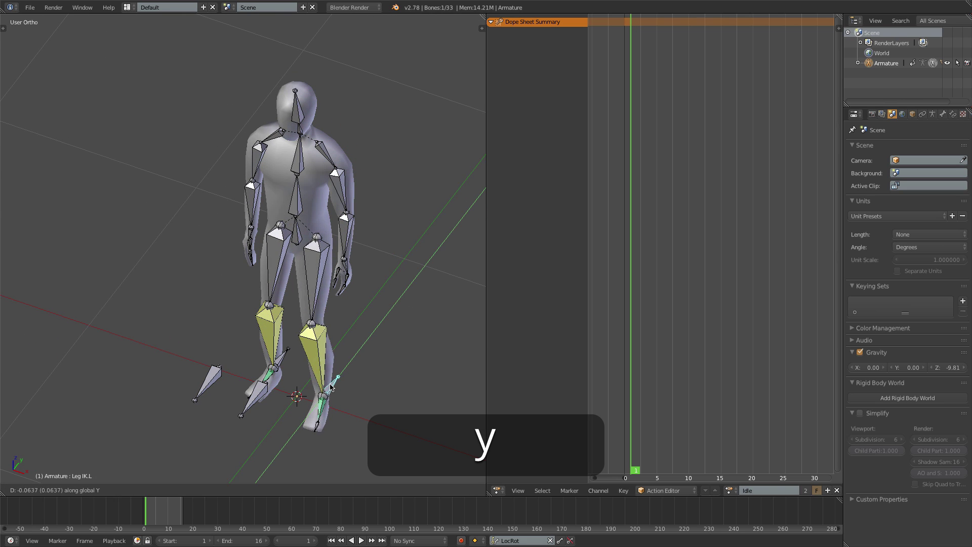
pyautogui.click(331, 388)
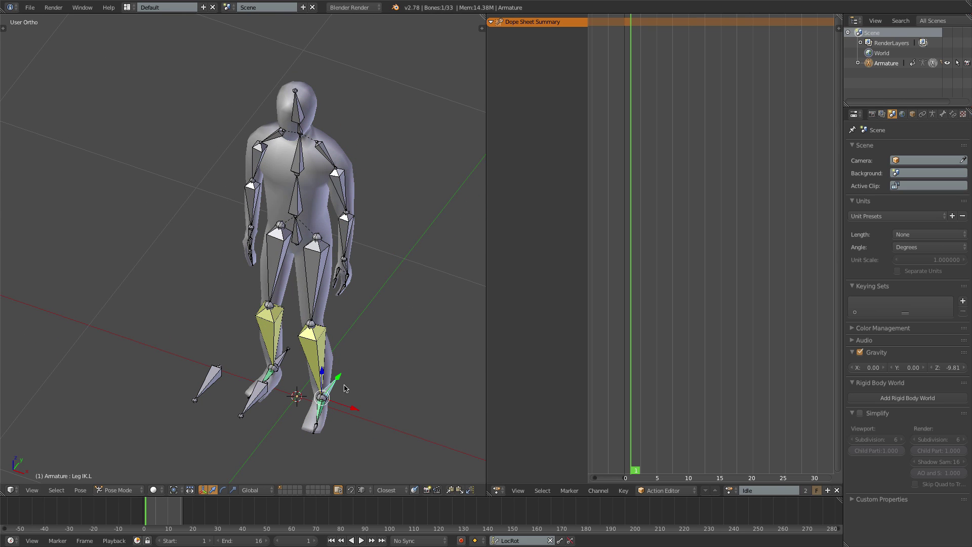
pyautogui.press('g')
pyautogui.press('z')
pyautogui.click(374, 374)
# Step: Move the right leg's IK bone slightly backward in the top view and turn the right foot outward
pyautogui.moveTo(374, 373); pyautogui.dragTo(278, 313, button='middle')
pyautogui.rightClick(281, 316)
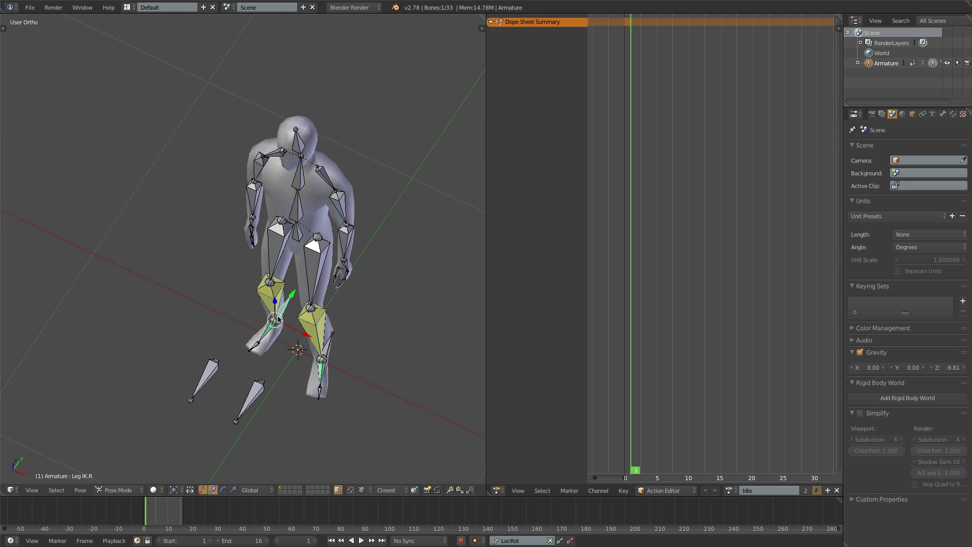
pyautogui.press('KP_7')
pyautogui.press('g')
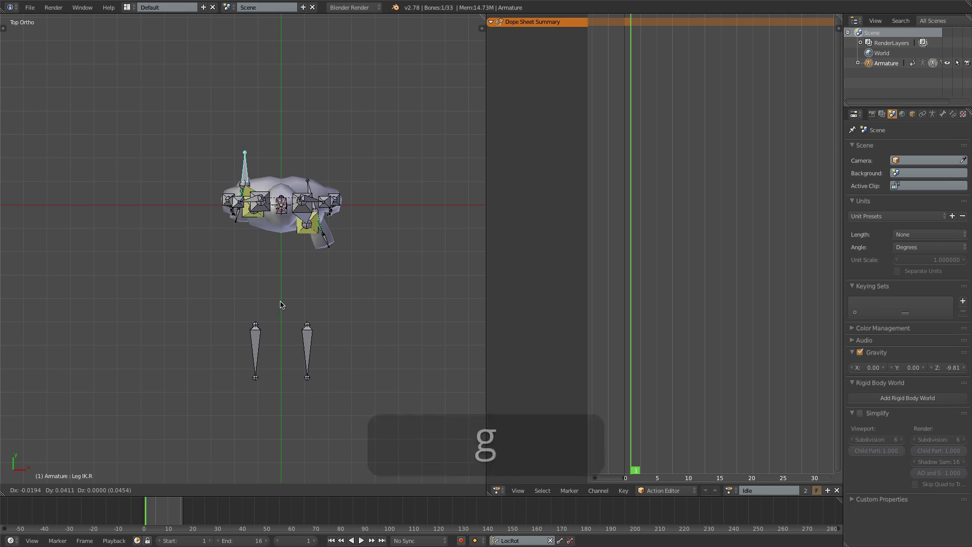
pyautogui.press('r')
pyautogui.click(334, 247)
# Step: Insert LocRot keyframes for all bones of the standing pose at frame 1
pyautogui.moveTo(333, 246); pyautogui.dragTo(324, 268, button='middle')
pyautogui.press('a')
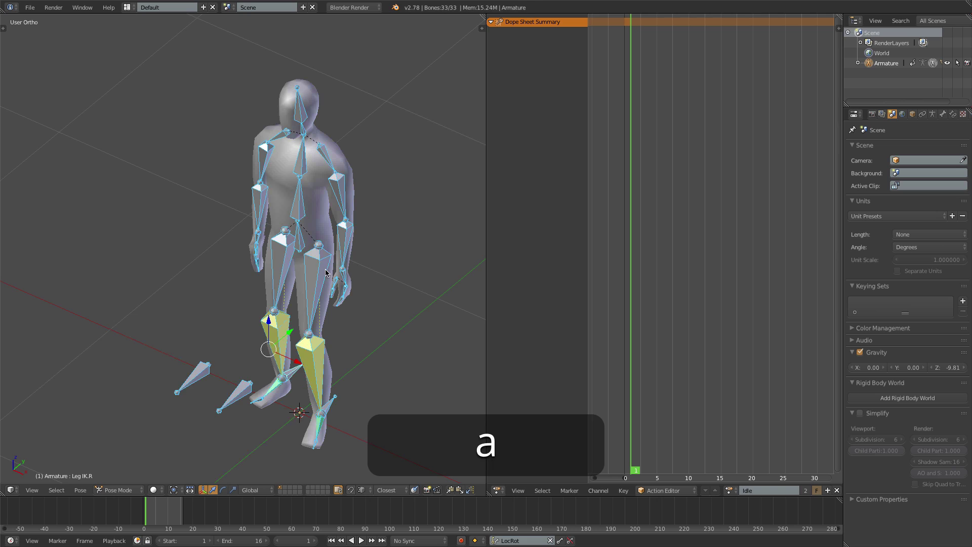
pyautogui.press('i')
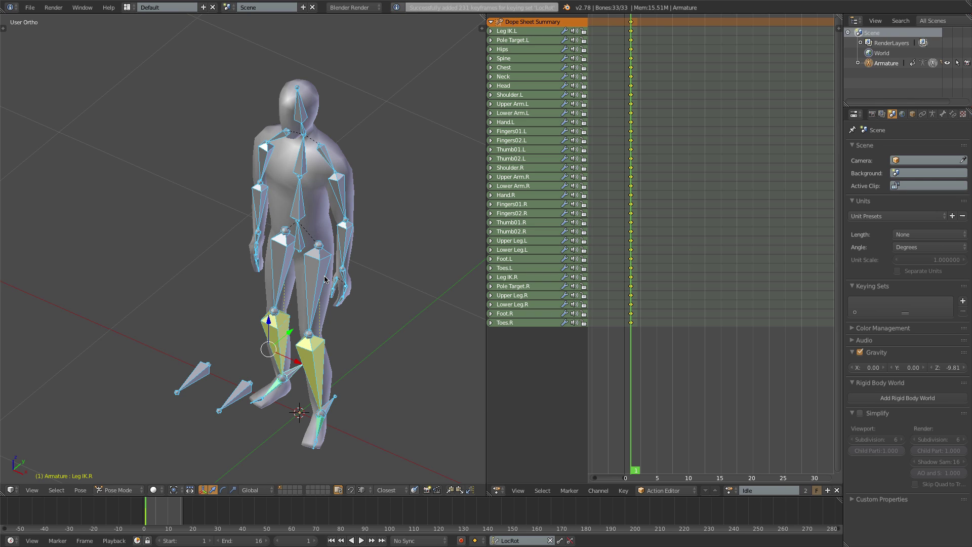
# Step: At frame 9, lower the hips very slightly along Z in the front view
pyautogui.moveTo(636, 327); pyautogui.dragTo(682, 354)
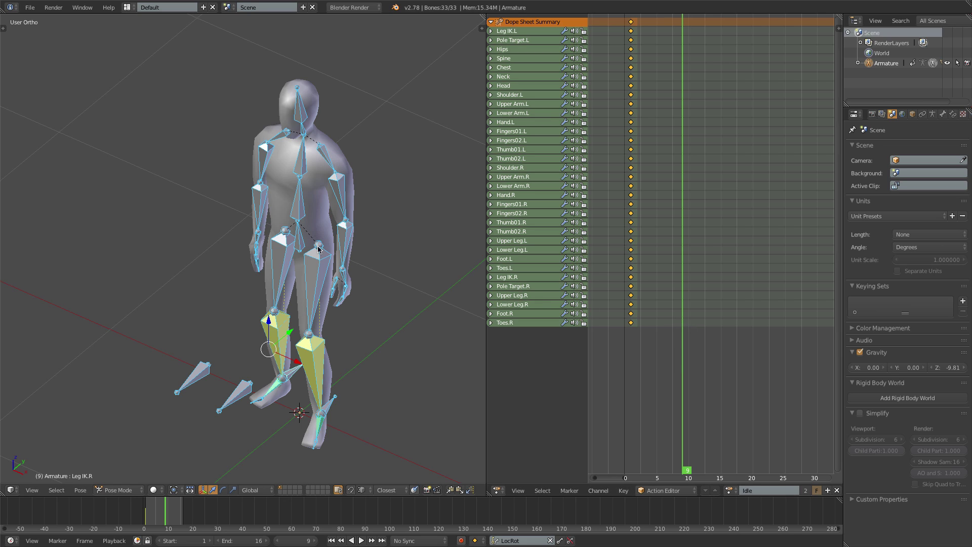
pyautogui.press('KP_1')
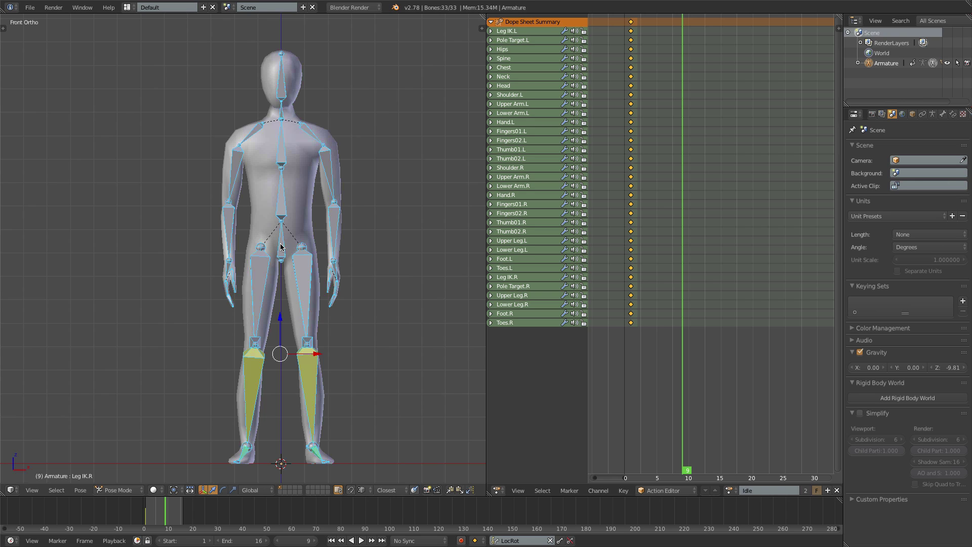
pyautogui.rightClick(282, 246)
pyautogui.press('g')
pyautogui.press('z')
pyautogui.hotkey('shift', 'z')
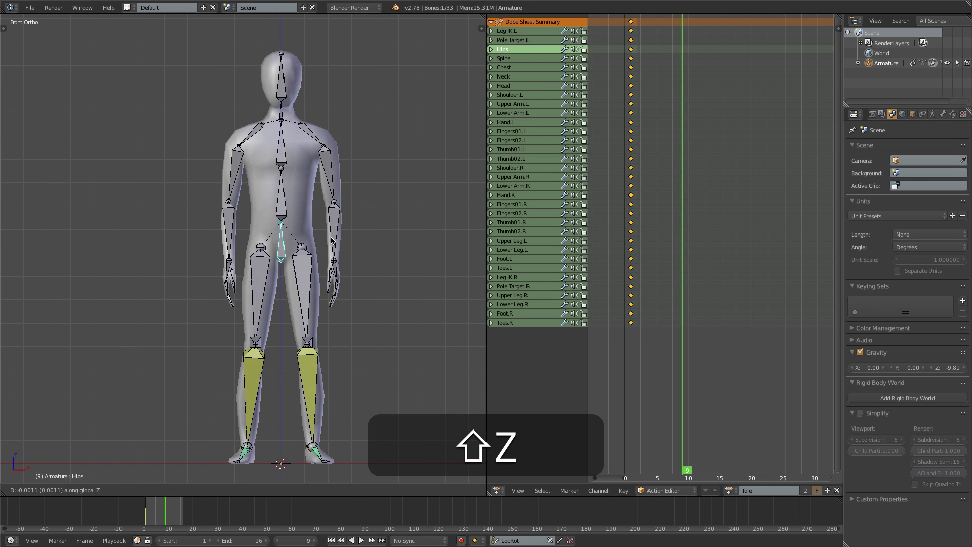
pyautogui.rightClick(340, 243)
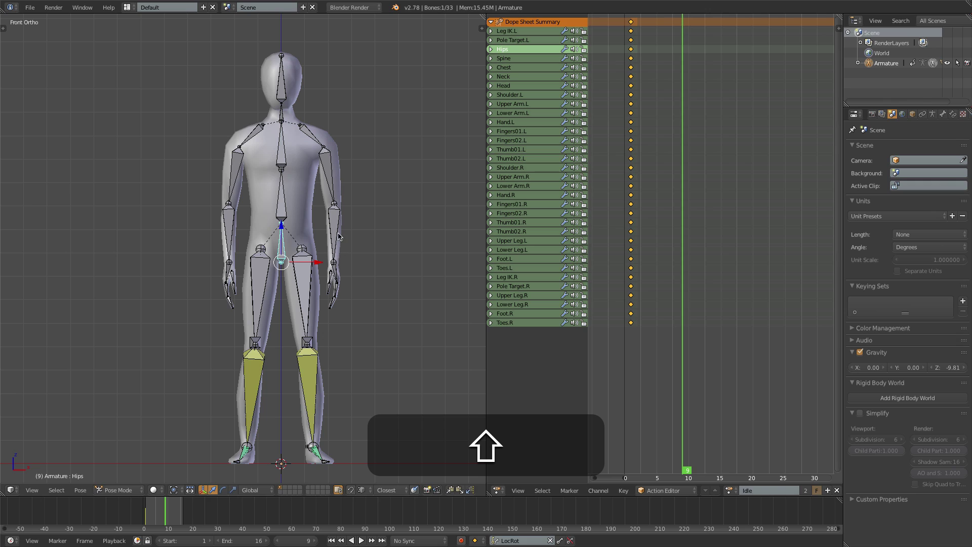
# Step: Rotate the left and right upper arms slightly outward from the body at frame 9
pyautogui.rightClick(333, 188)
pyautogui.hotkey('shift', 'r')
pyautogui.press('r')
pyautogui.rightClick(365, 235)
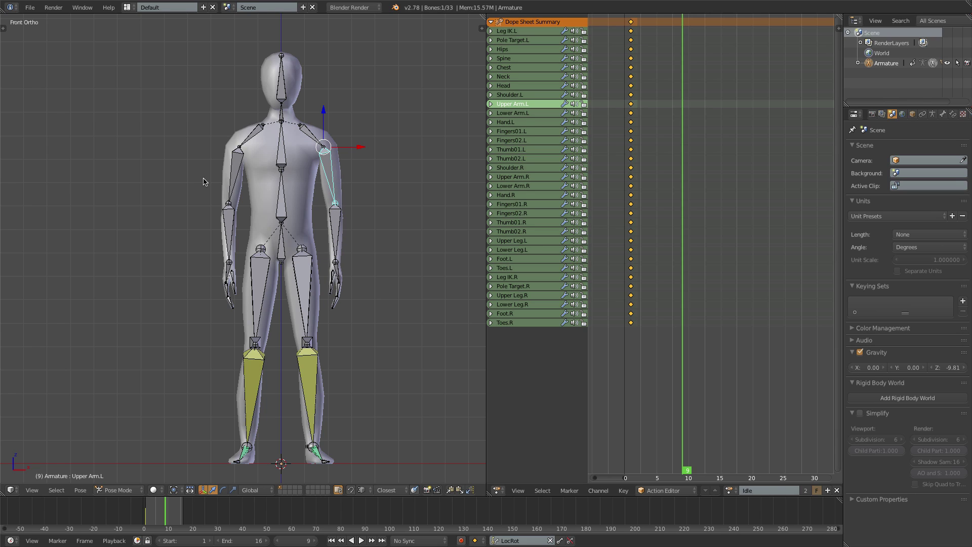
pyautogui.rightClick(231, 199)
pyautogui.press('r')
# Step: Rotate the left hand's fingertip bone Fingers02.L and thumb base bone Thumb01.L slightly at frame 9
pyautogui.rightClick(354, 316)
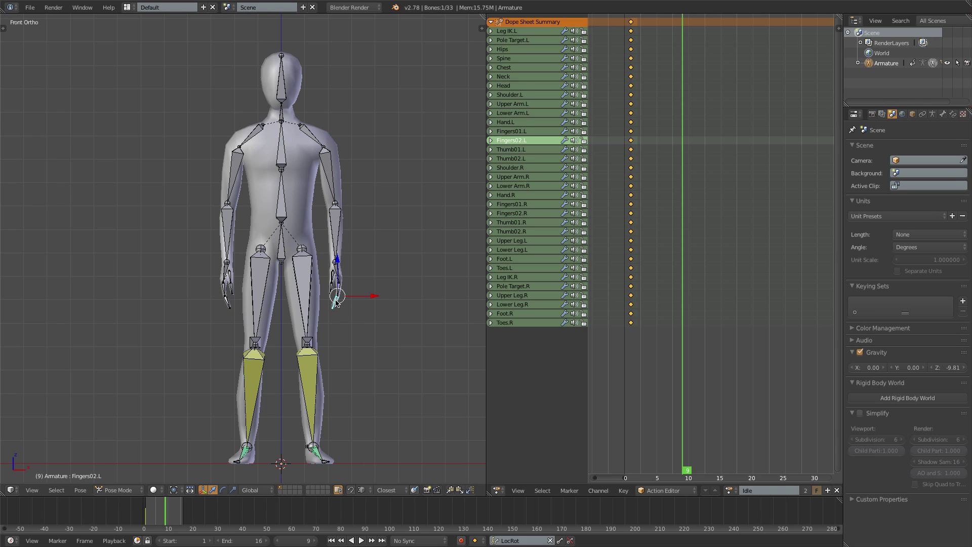
pyautogui.press('r')
pyautogui.click(352, 318)
pyautogui.rightClick(334, 282)
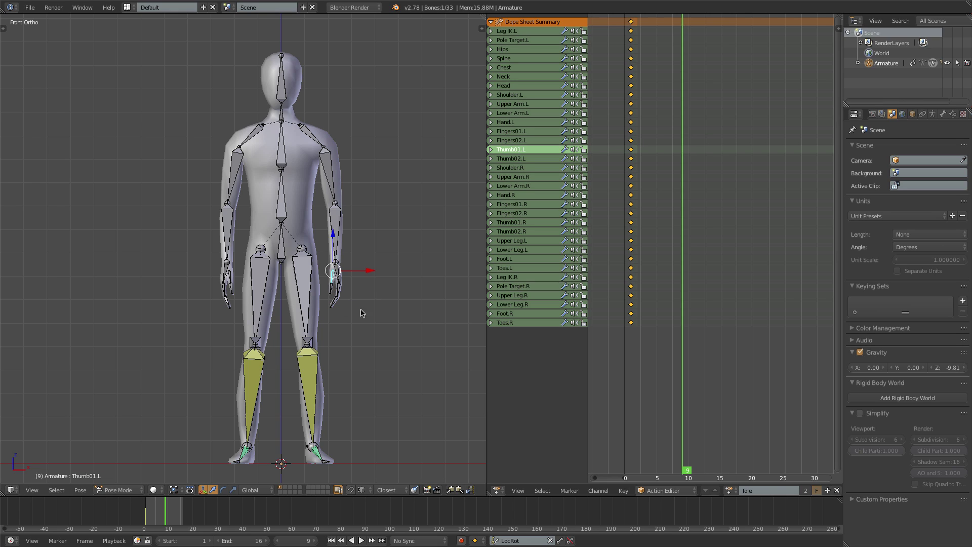
pyautogui.press('r')
pyautogui.click(368, 315)
# Step: Rotate the right hand's fingertip bone Fingers02.R and thumb base bone Thumb01.R slightly at frame 9
pyautogui.rightClick(226, 297)
pyautogui.press('r')
pyautogui.click(230, 303)
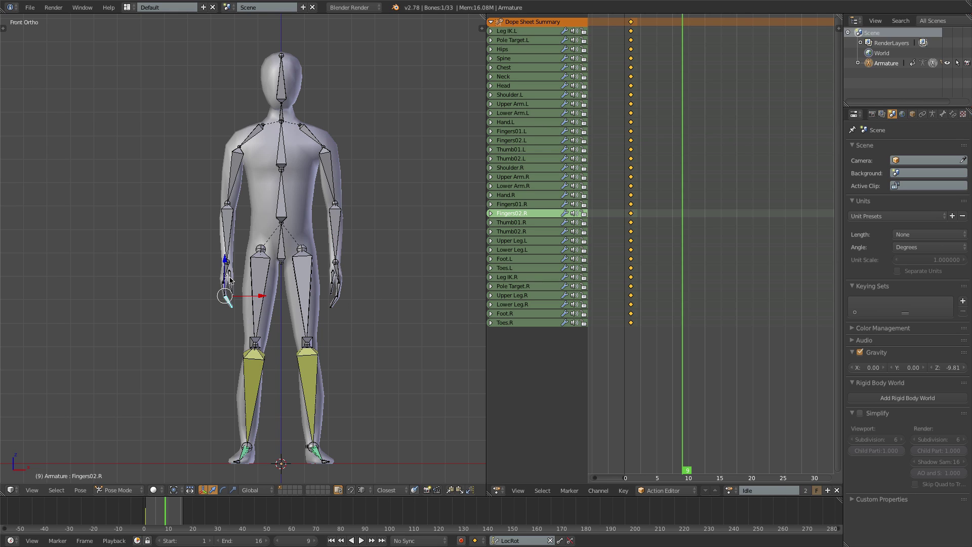
pyautogui.rightClick(230, 278)
pyautogui.press('r')
pyautogui.click(267, 306)
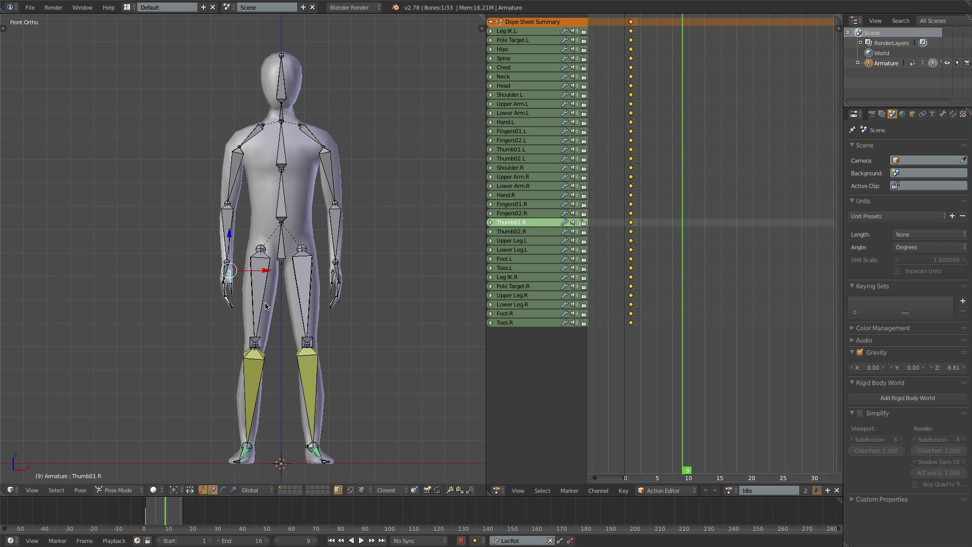
# Step: Insert LocRot keyframes for all bones at frame 9 and return to frame 1
pyautogui.press('a')
pyautogui.press('i')
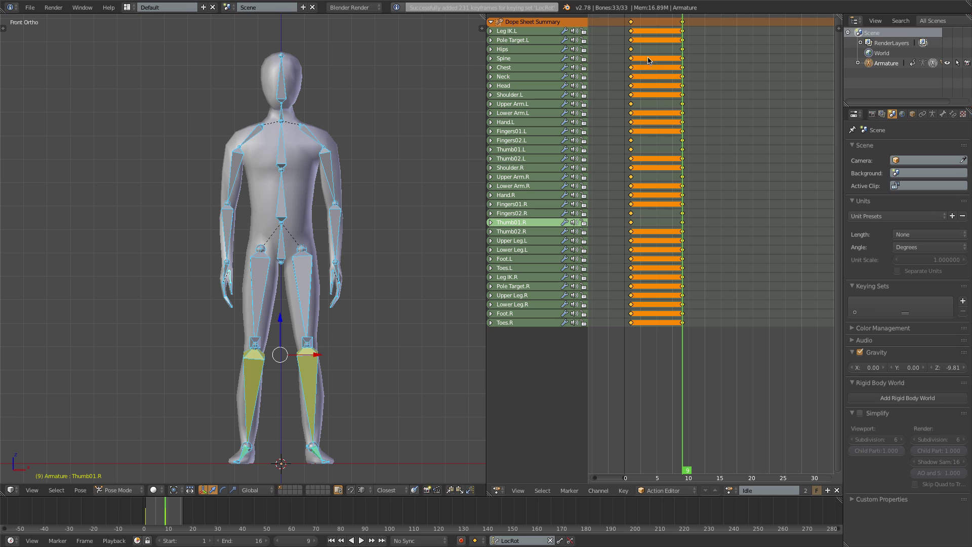
pyautogui.click(632, 87)
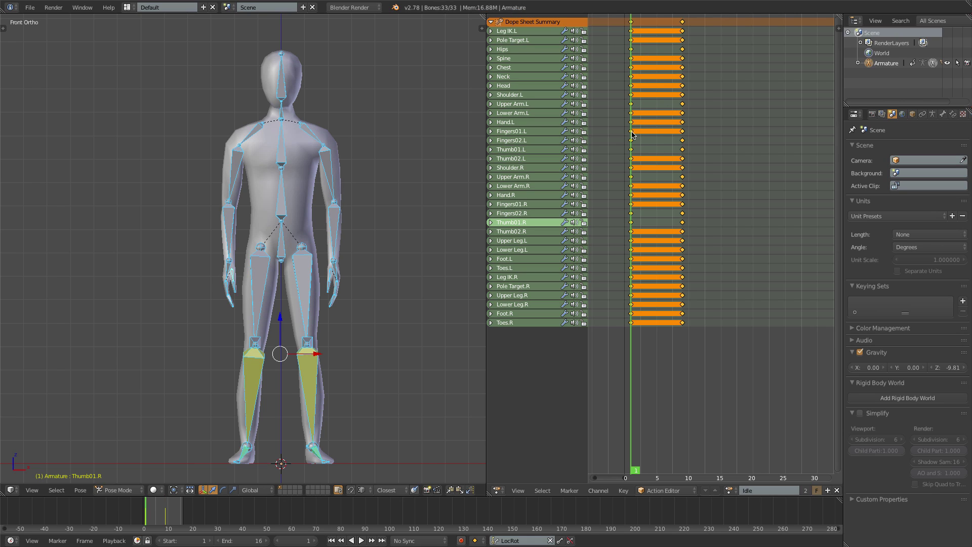
# Step: Duplicate all keyframes of frame 1 to frame 17 so the idle motion loops
pyautogui.hotkey('alt', 'a')
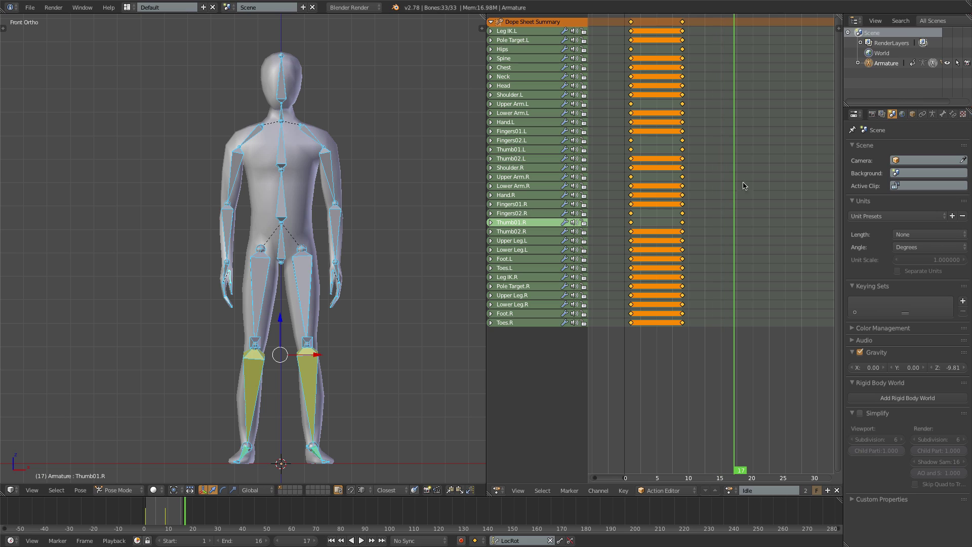
pyautogui.click(631, 21)
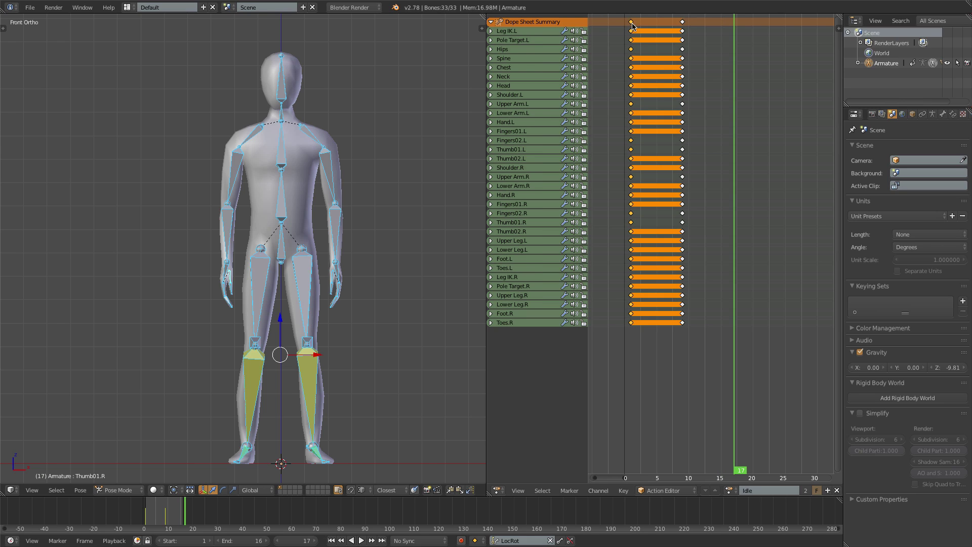
pyautogui.hotkey('shift', 'd')
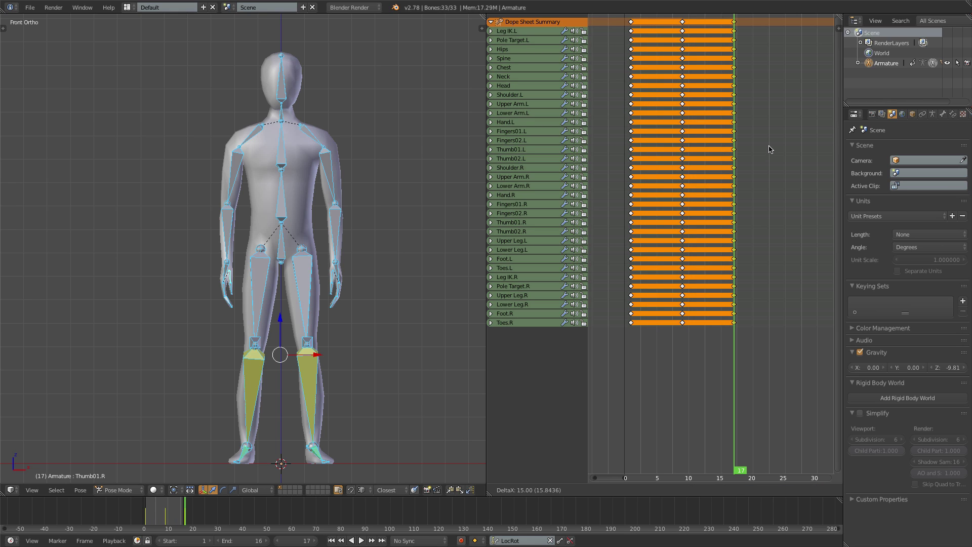
pyautogui.click(741, 161)
# Step: Play the idle animation from frame 9 and check the motion from the front and the right side
pyautogui.click(684, 175)
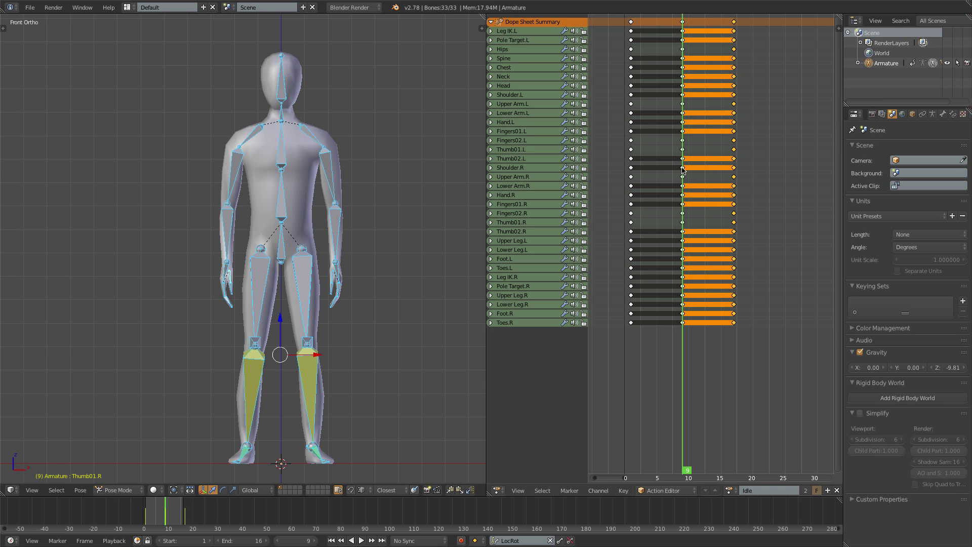
pyautogui.hotkey('alt', 'a')
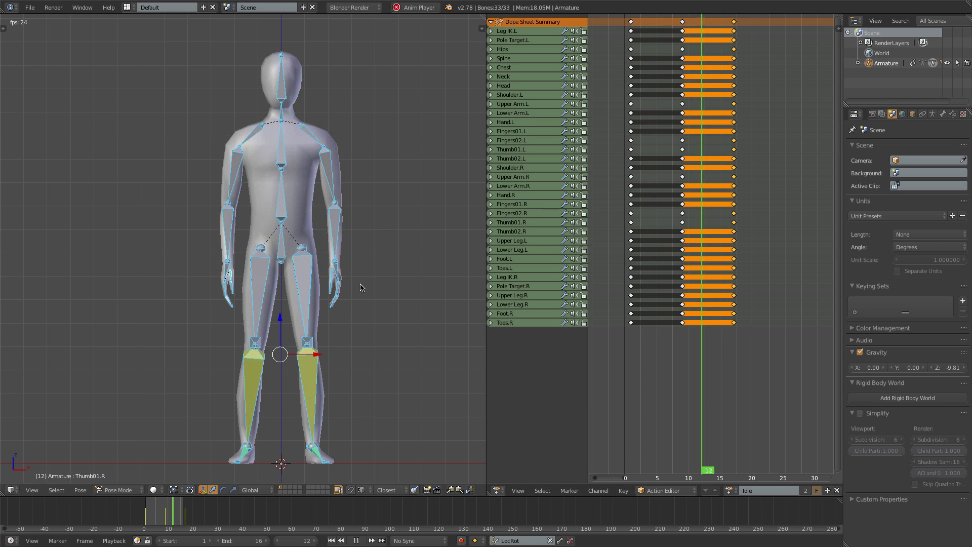
pyautogui.press('KP_3')
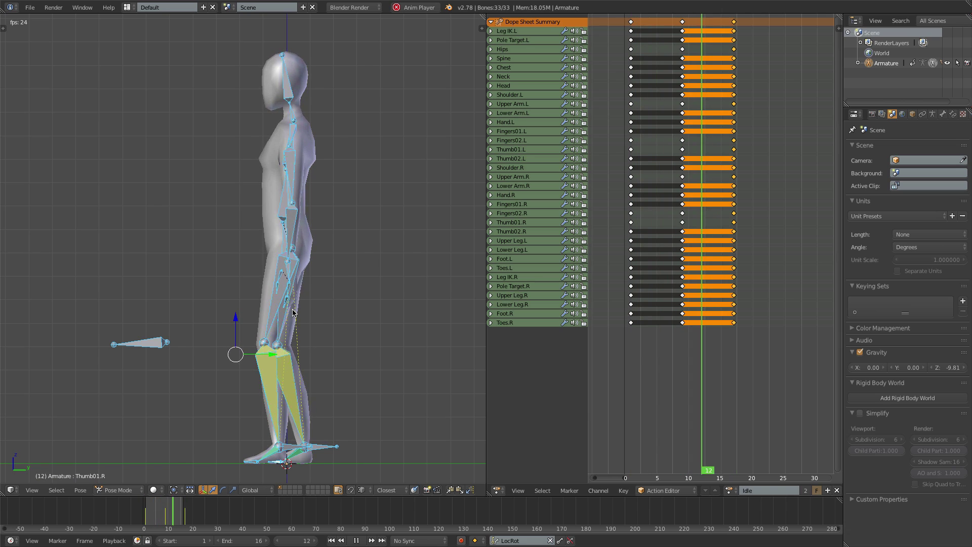
pyautogui.hotkey('alt', 'a')
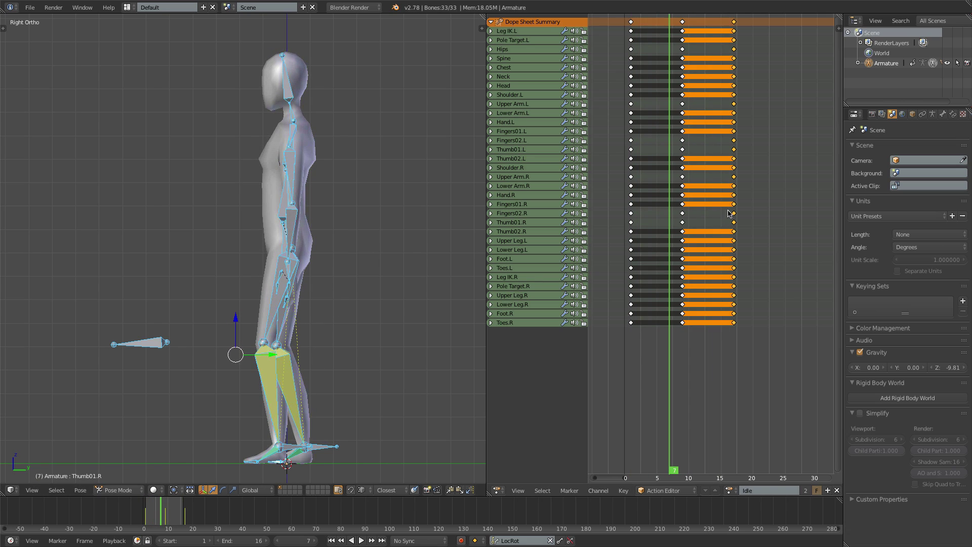
# Step: Scale all keyframes outward from frame 1 until the last ones sit at about frame 101
pyautogui.press('a')
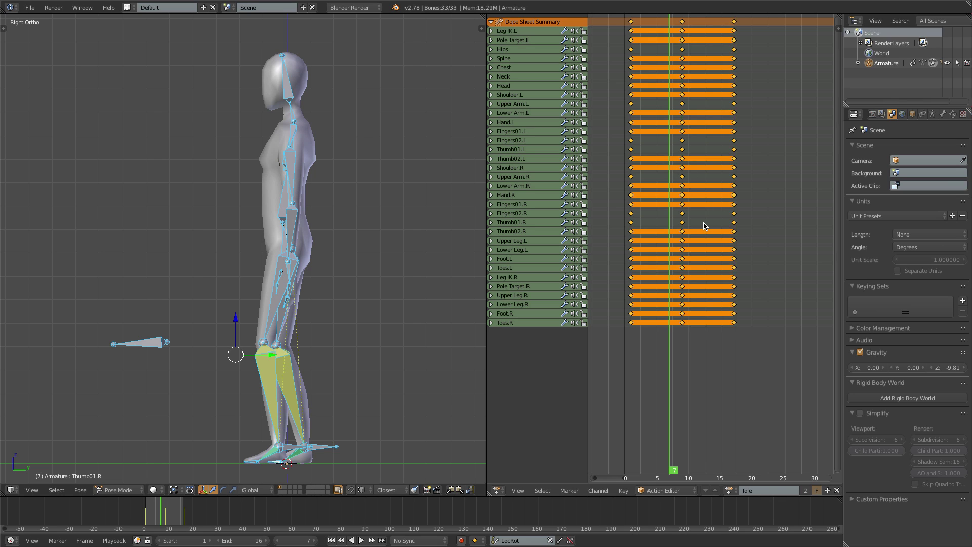
pyautogui.press('s')
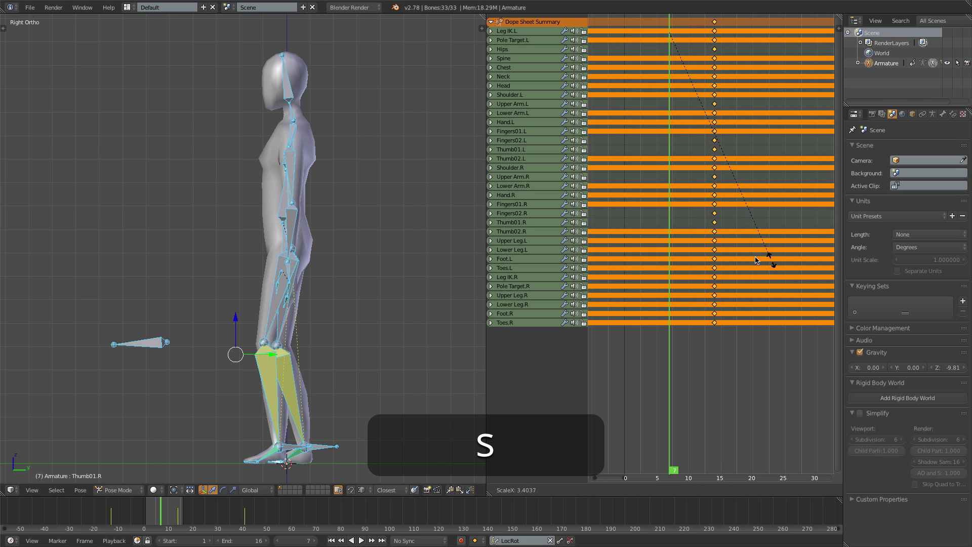
pyautogui.rightClick(721, 260)
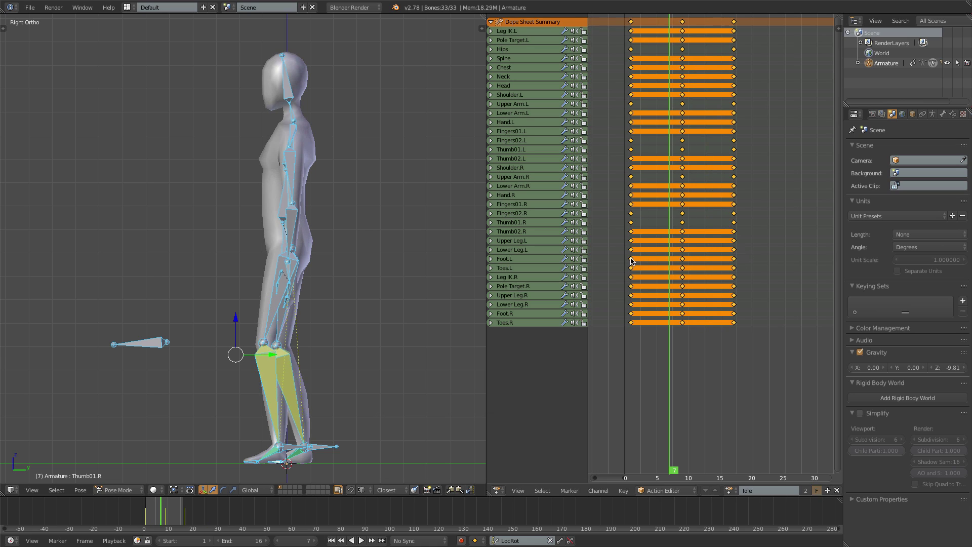
pyautogui.hotkey('shift', 'Left')
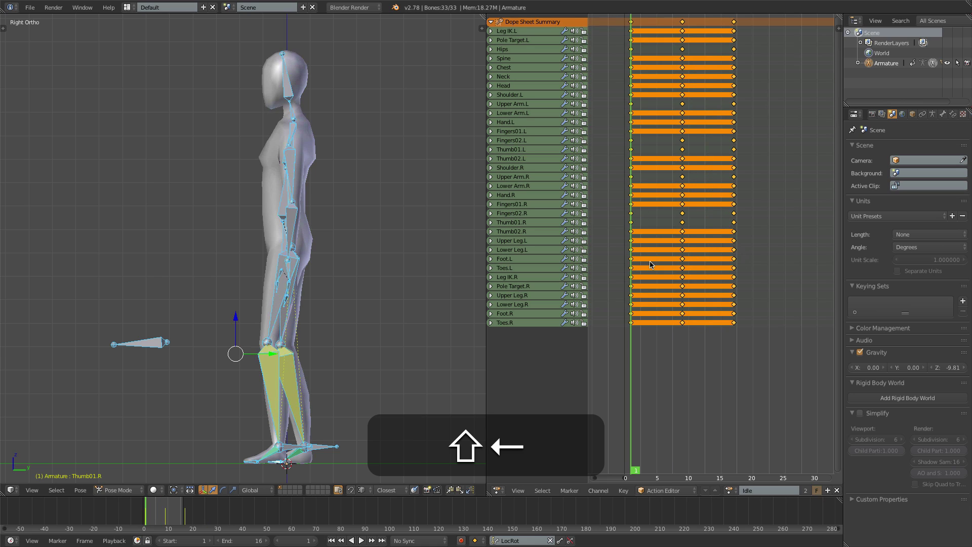
pyautogui.press('s')
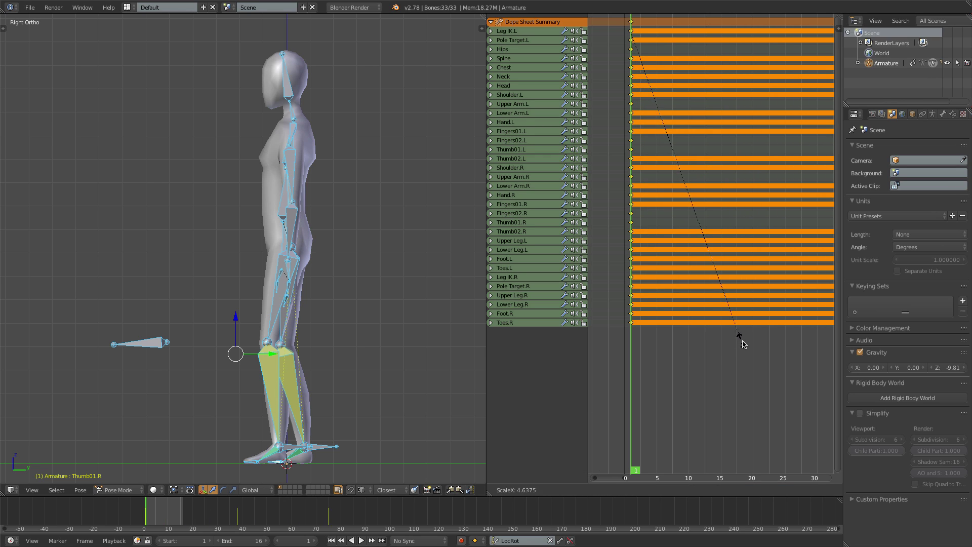
pyautogui.click(779, 353)
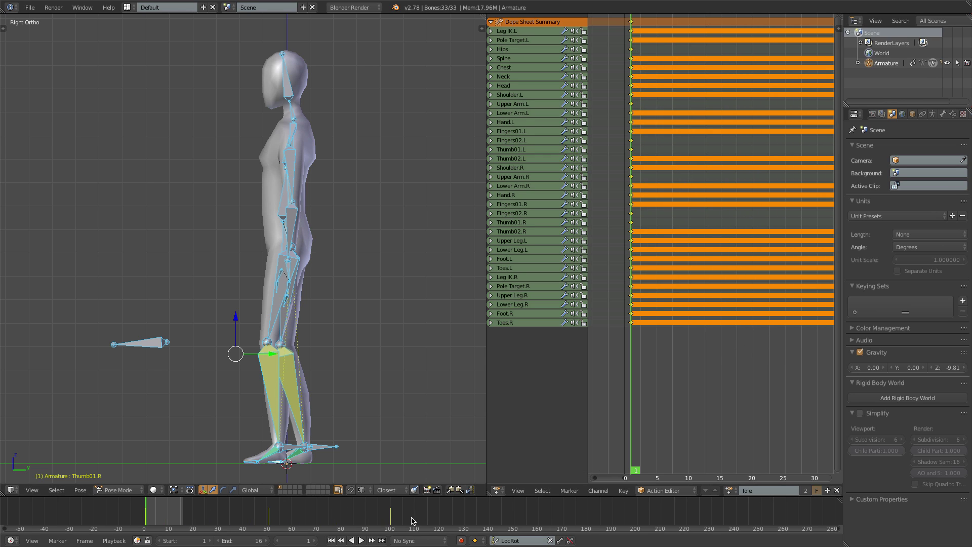
# Step: Set the current frame to 100, just before the last set of keyframes
pyautogui.scroll(-10, 707, 297)
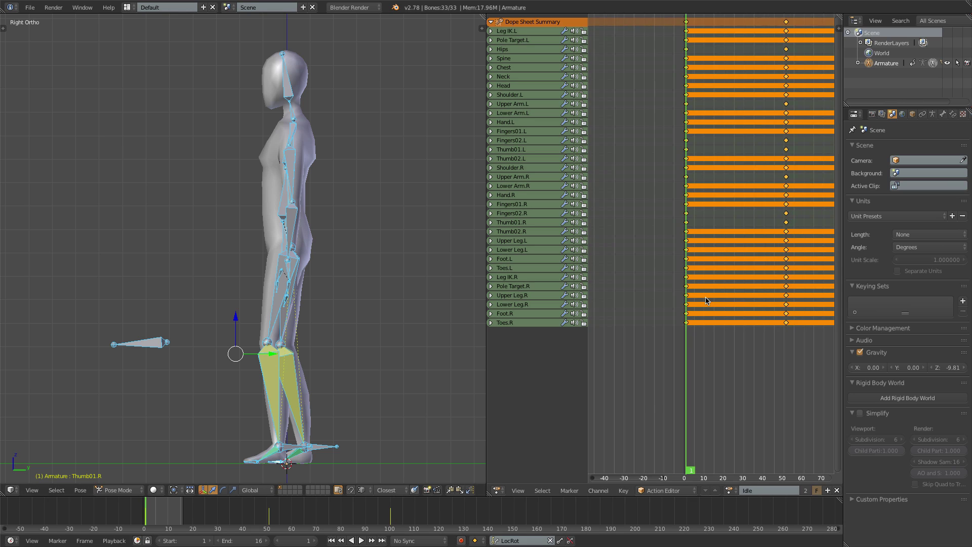
pyautogui.click(774, 289)
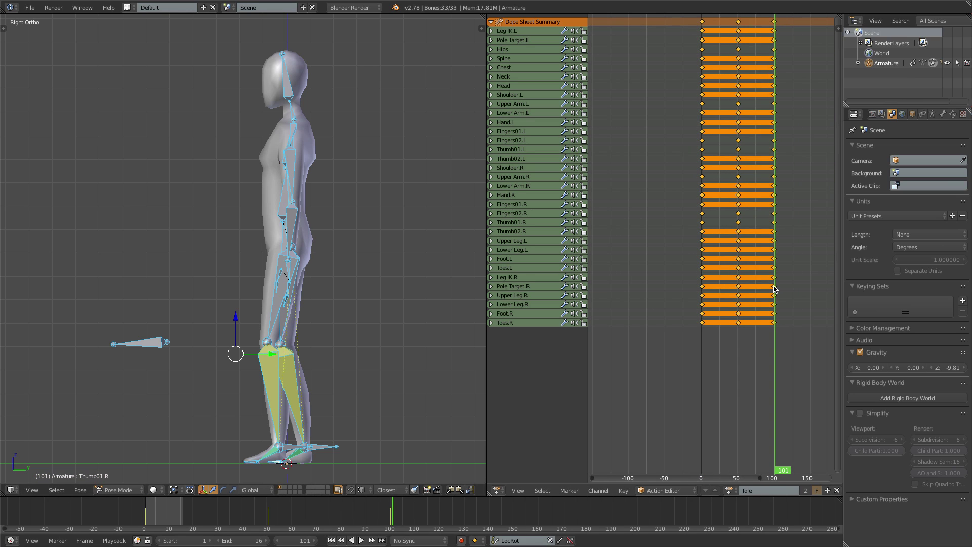
pyautogui.press('Left')
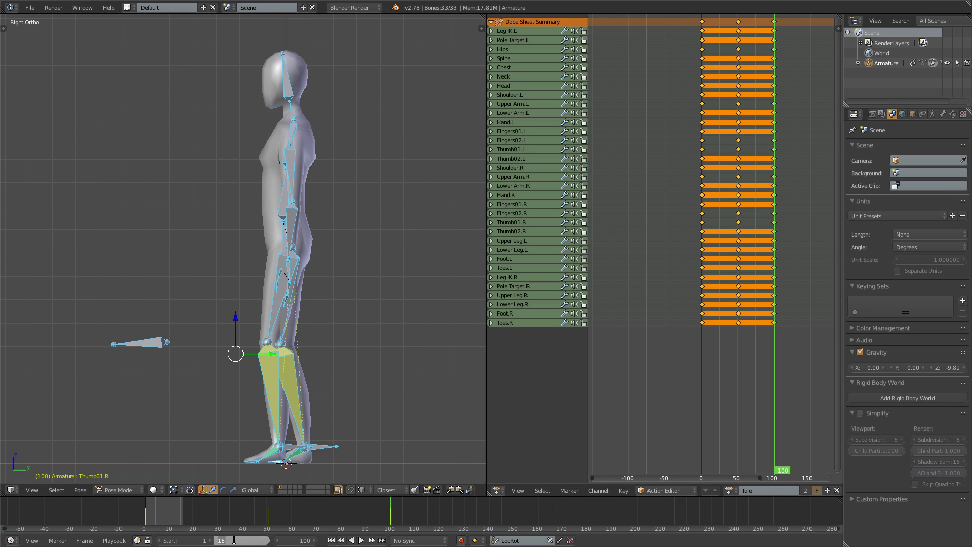
# Step: Set the animation's end frame to 99 and play the idle loop, checking the motion from the front, the right side and behind
pyautogui.write('99')
pyautogui.press('Return')
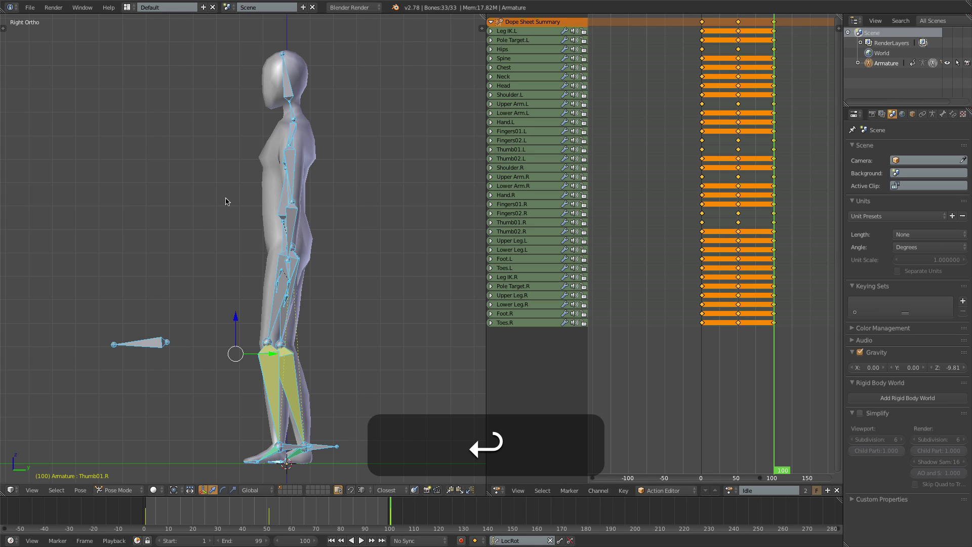
pyautogui.hotkey('alt', 'a')
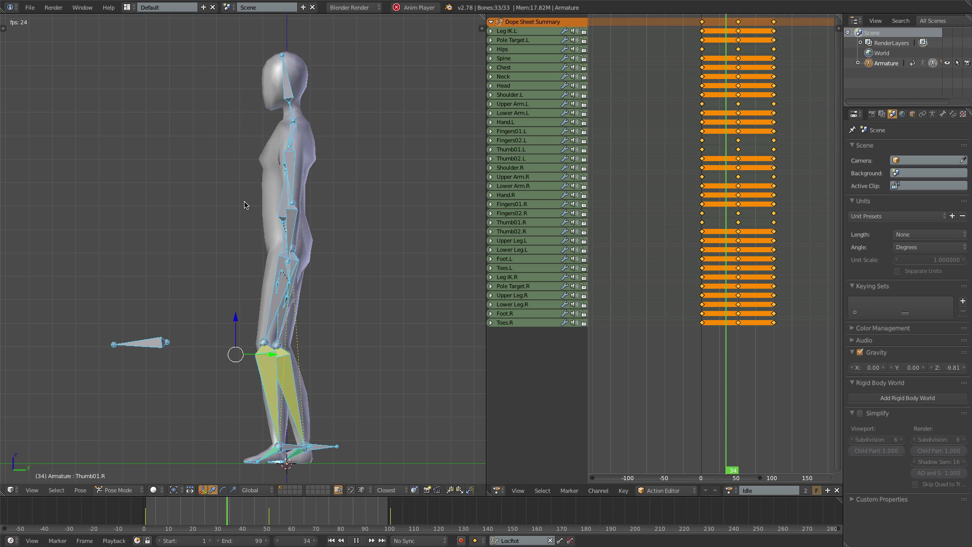
pyautogui.moveTo(230, 206); pyautogui.dragTo(305, 225, button='middle')
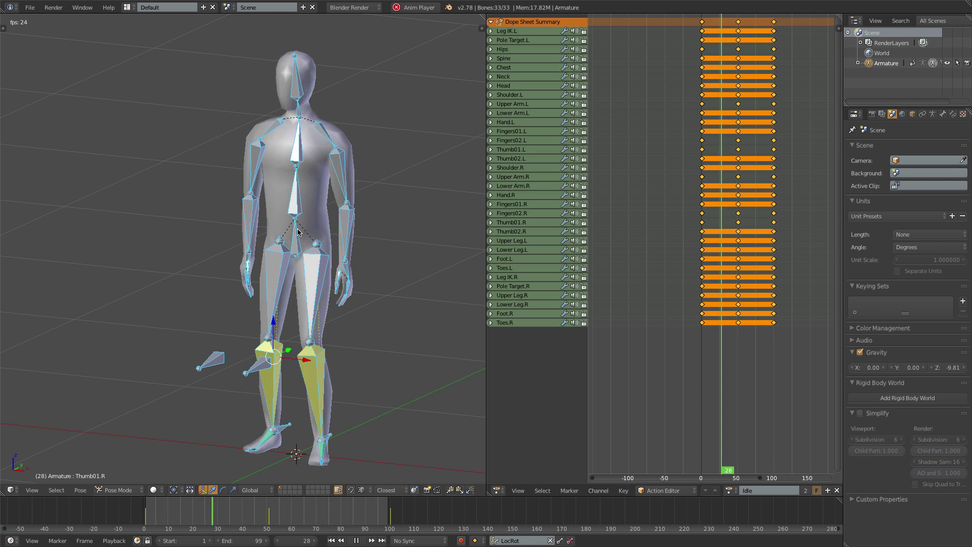
pyautogui.press('KP_3')
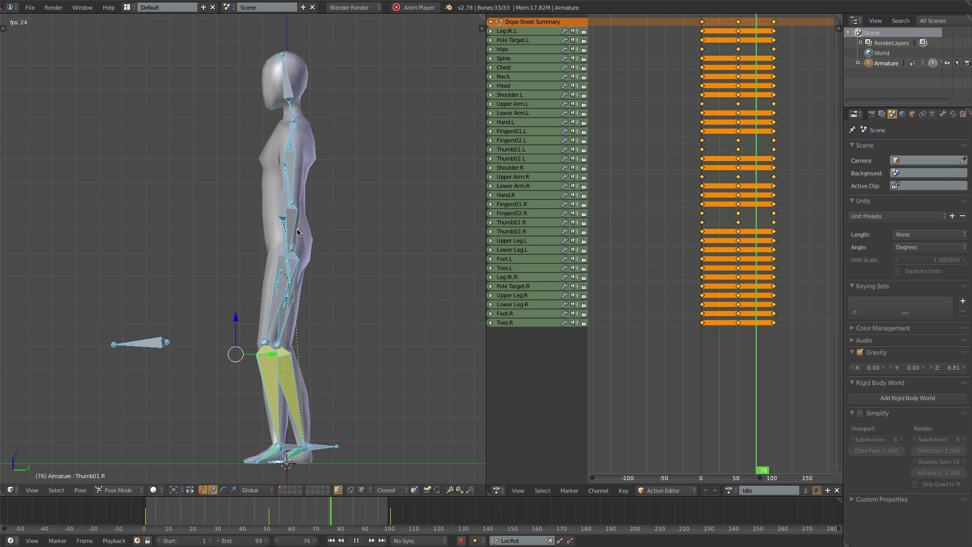
pyautogui.moveTo(298, 248); pyautogui.dragTo(208, 270, button='middle')
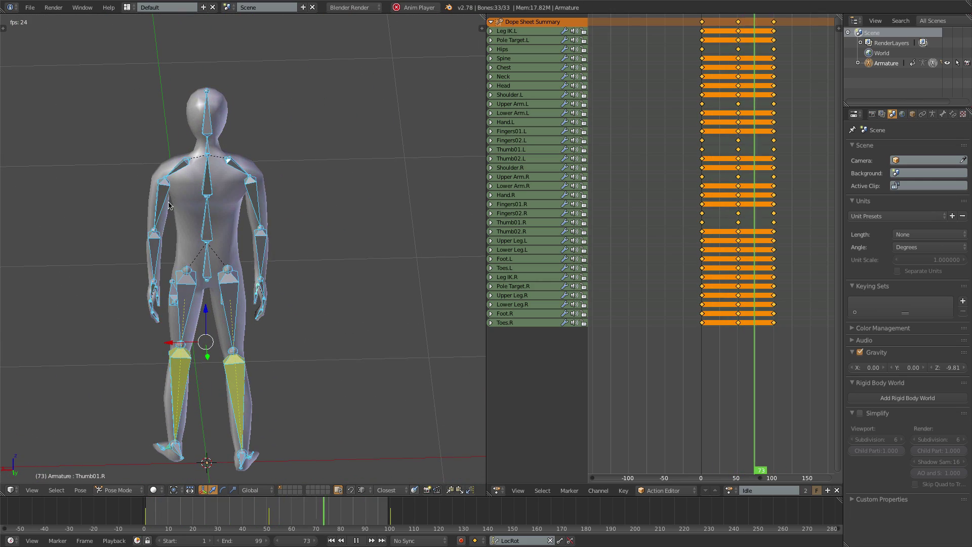
pyautogui.press('KP_1')
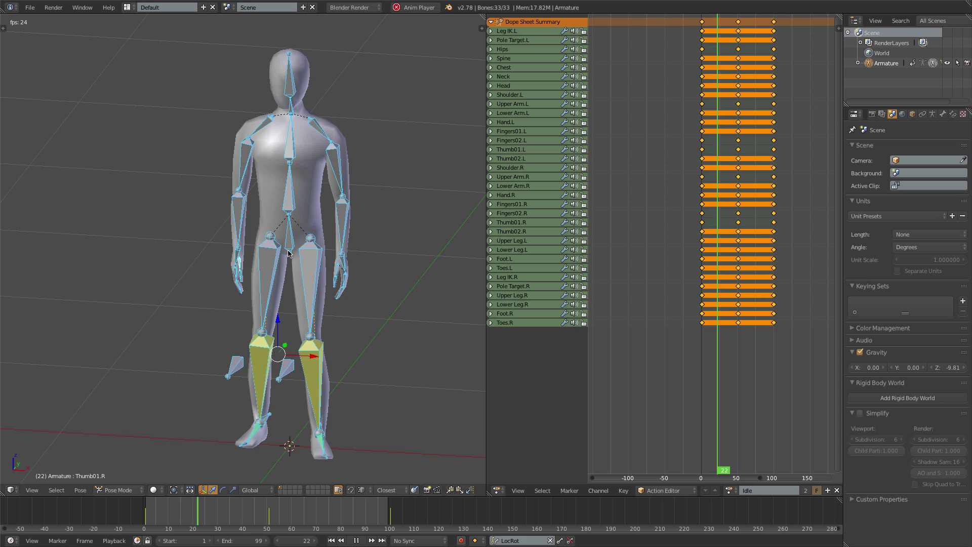